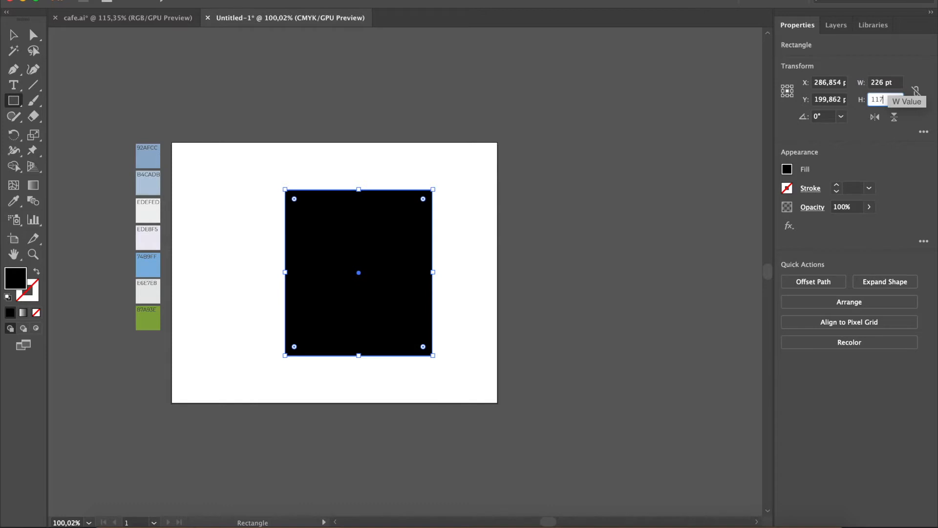
# - Set the black rectangle's height to 172 pt and move it about 40 pt left, nearer the artboard's centre
pyautogui.press('v')
pyautogui.click(240, 121)
pyautogui.click(360, 279)
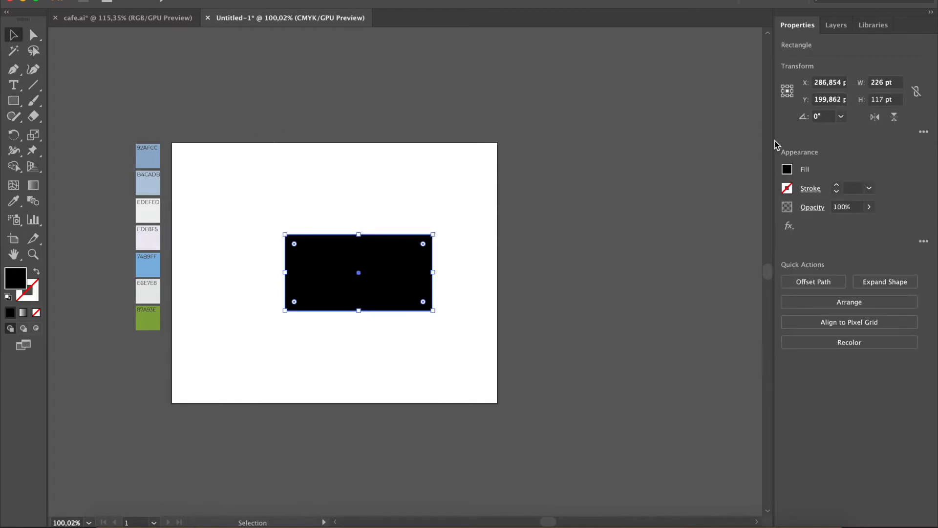
pyautogui.click(878, 100)
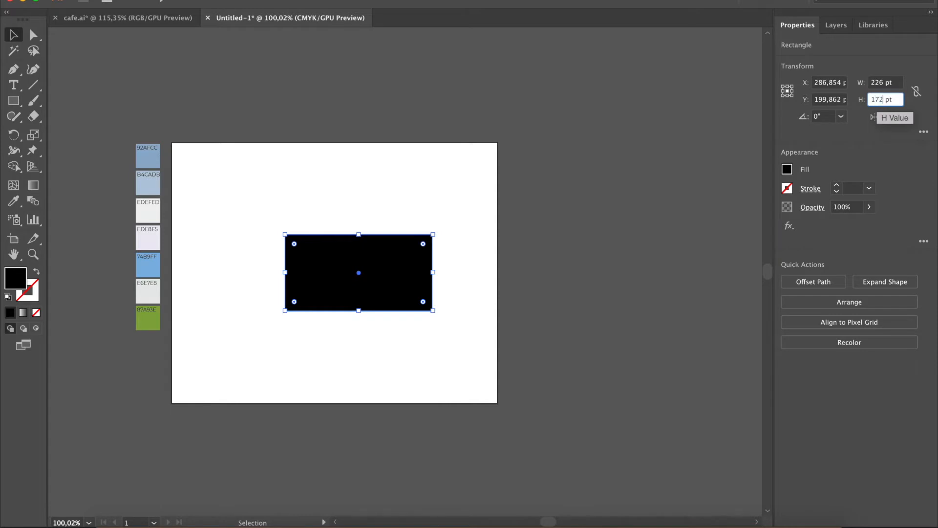
pyautogui.write('172')
pyautogui.press('Return')
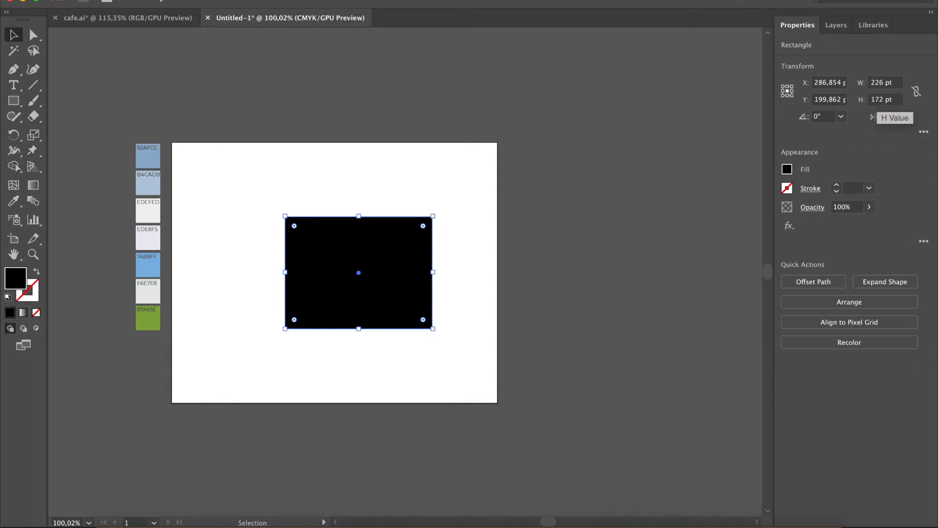
pyautogui.click(457, 222)
pyautogui.moveTo(404, 239); pyautogui.dragTo(345, 255)
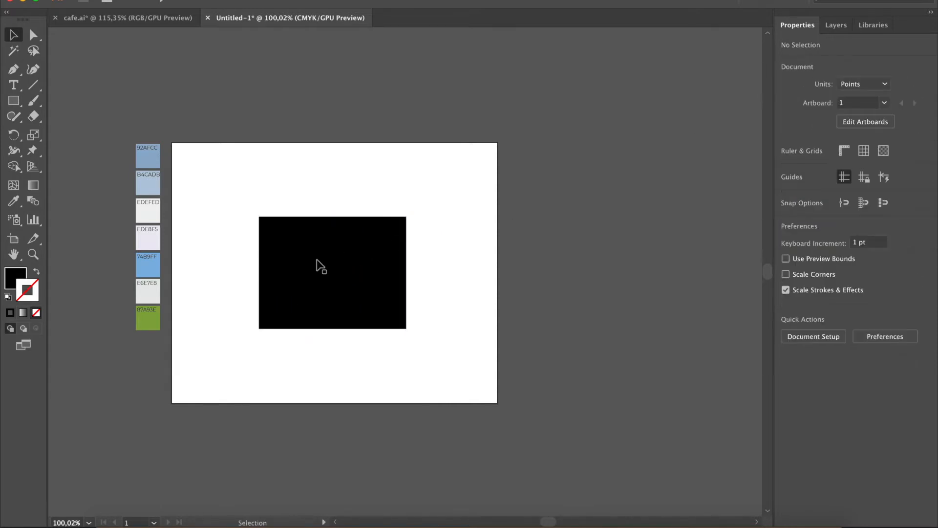
# - Fill the black rectangle with the colour sampled from the EDEFED palette swatch
pyautogui.click(320, 266)
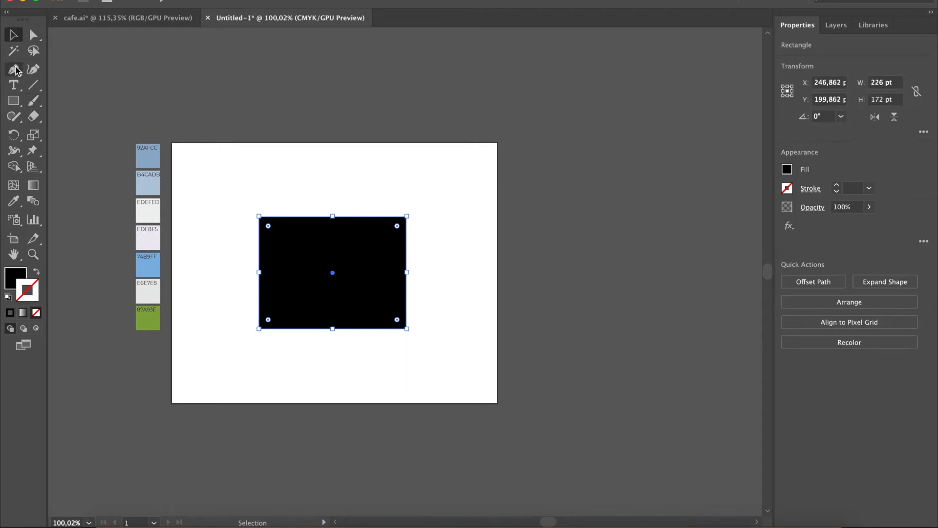
pyautogui.click(15, 201)
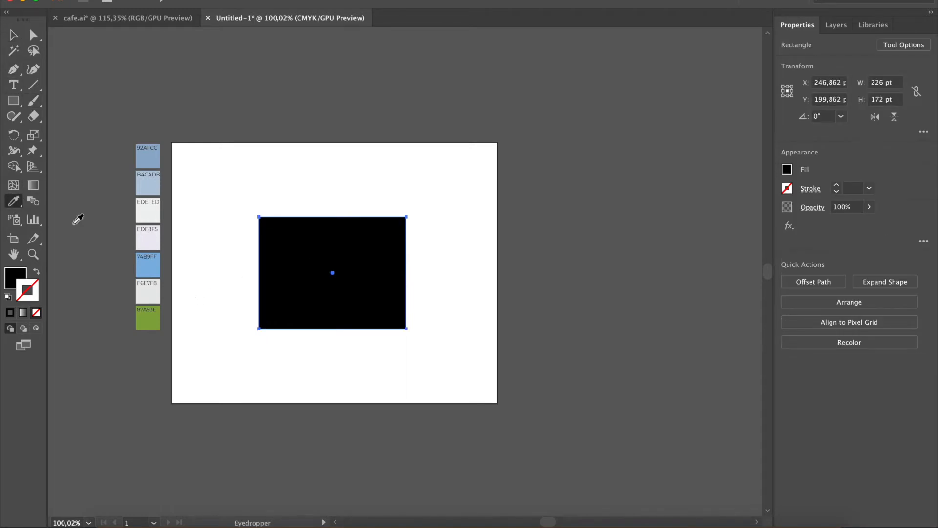
pyautogui.click(150, 212)
pyautogui.press('v')
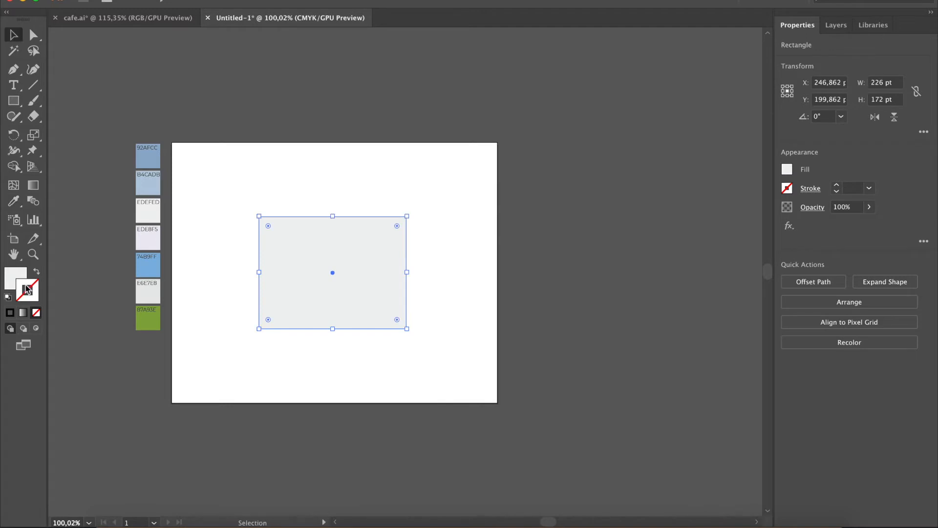
# - Give the large light grey rectangle a black stroke of 1,5 pt
pyautogui.click(10, 313)
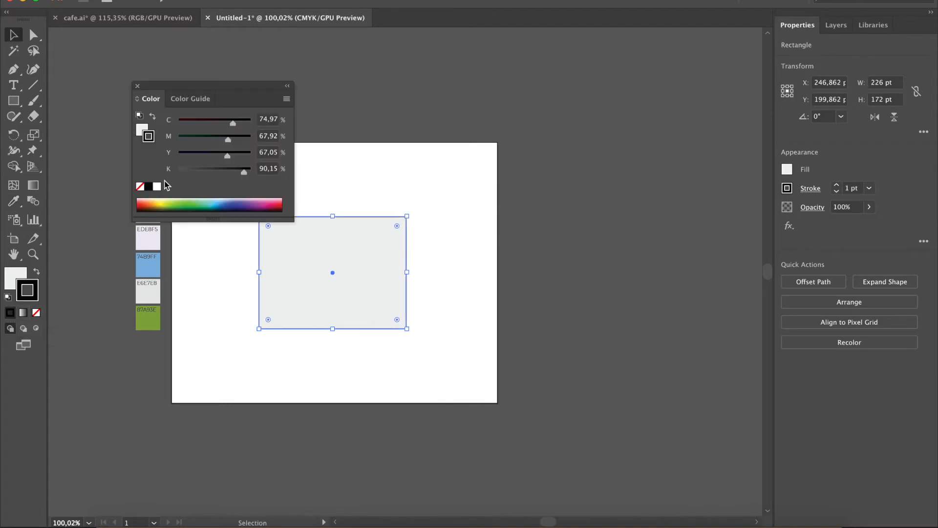
pyautogui.doubleClick(27, 290)
pyautogui.click(321, 91)
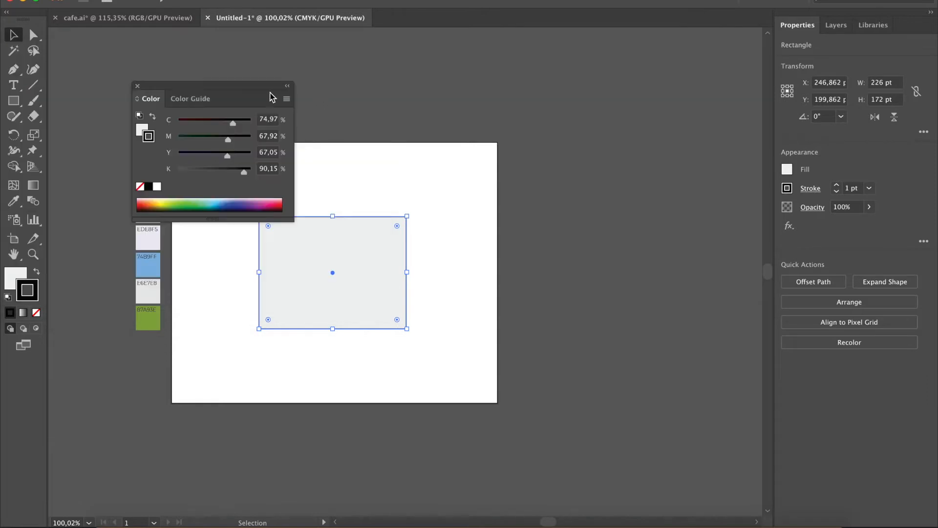
pyautogui.click(137, 87)
pyautogui.click(850, 188)
pyautogui.write(',5')
pyautogui.press('Return')
pyautogui.click(611, 268)
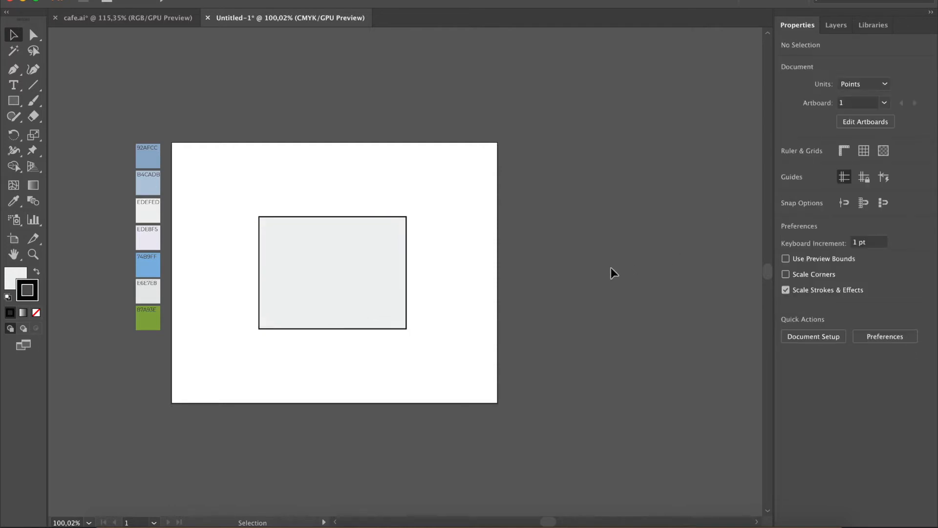
# - Move the large grey rectangle about 12 pt left and 12 pt down on the artboard
pyautogui.moveTo(344, 279); pyautogui.dragTo(336, 287)
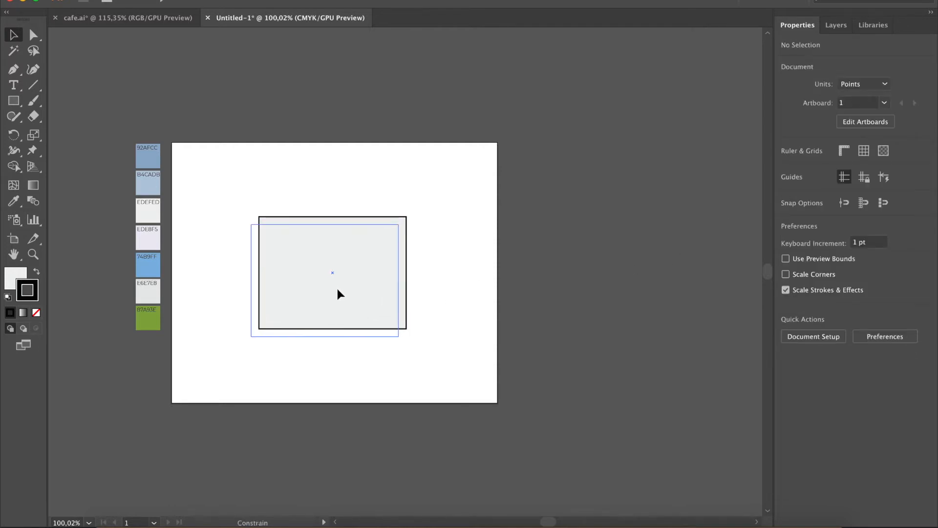
pyautogui.click(418, 247)
pyautogui.click(389, 274)
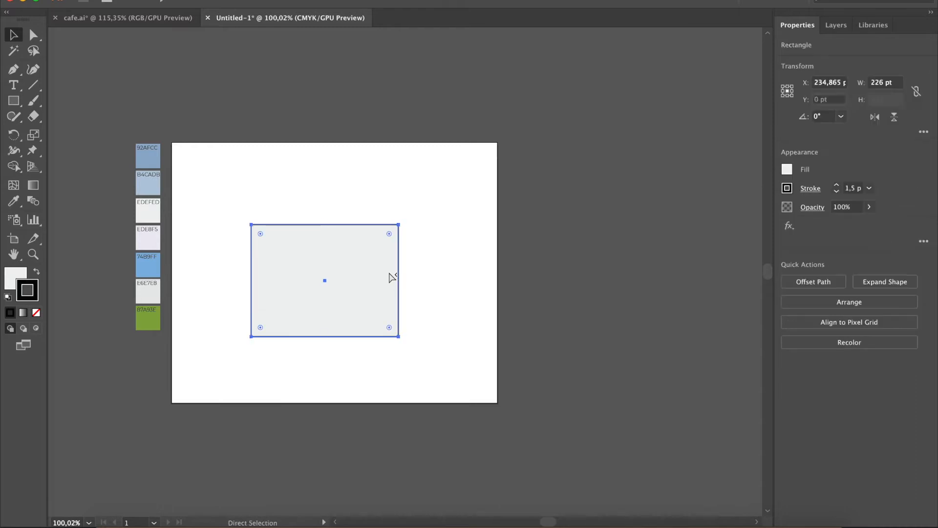
pyautogui.click(203, 367)
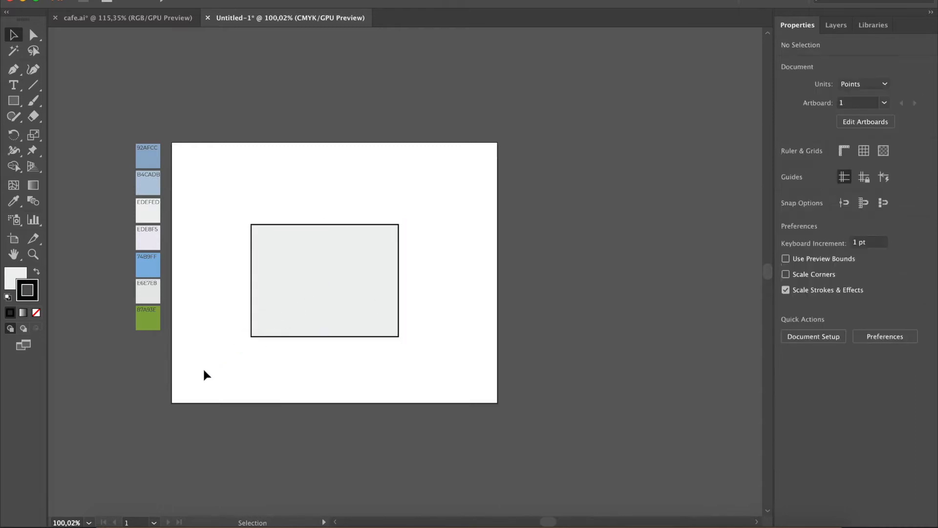
# - Draw a rectangle about 95 by 38 pt in the grey rectangle's lower right and fill it from the 74B9FF swatch
pyautogui.click(13, 100)
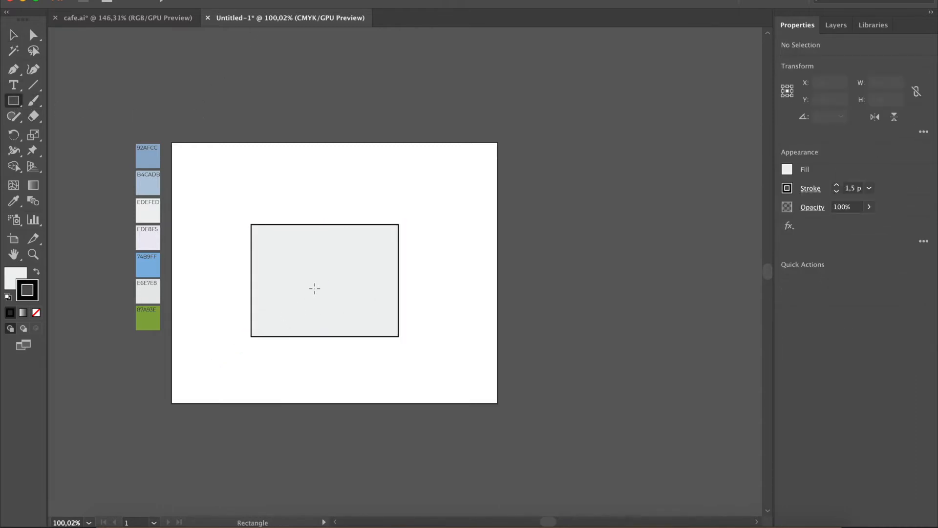
pyautogui.moveTo(320, 301); pyautogui.dragTo(383, 325)
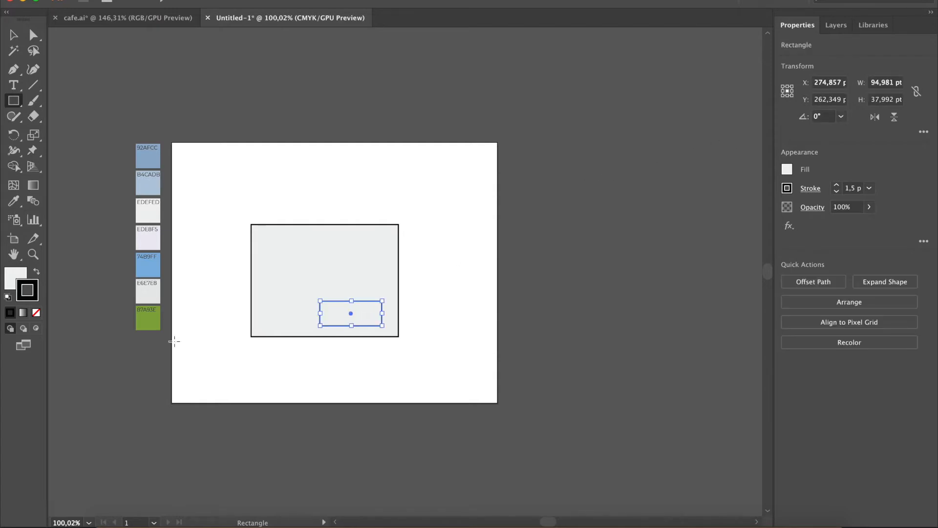
pyautogui.press('i')
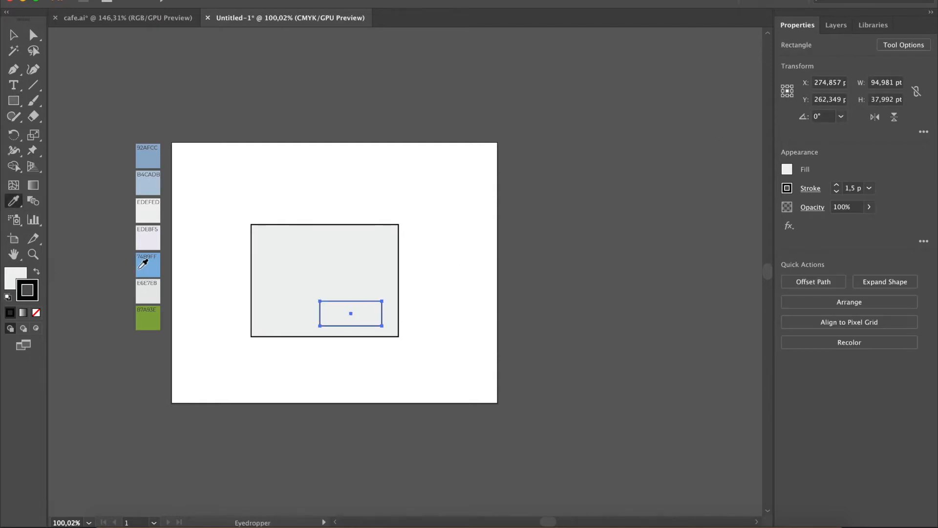
pyautogui.click(139, 269)
pyautogui.press('v')
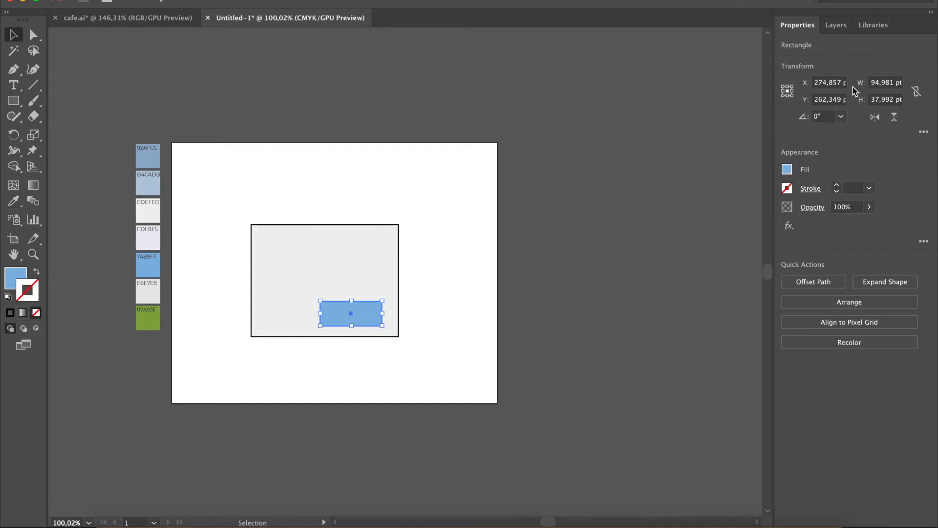
# - Resize the blue rectangle to 126 pt wide and 54 pt high
pyautogui.doubleClick(884, 86)
pyautogui.write('12')
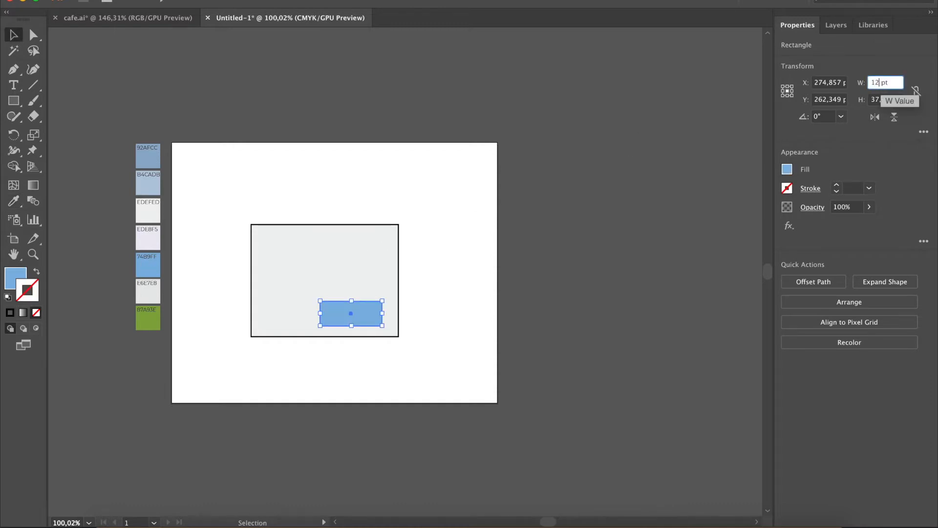
pyautogui.write('6')
pyautogui.press('Return')
pyautogui.press('Tab')
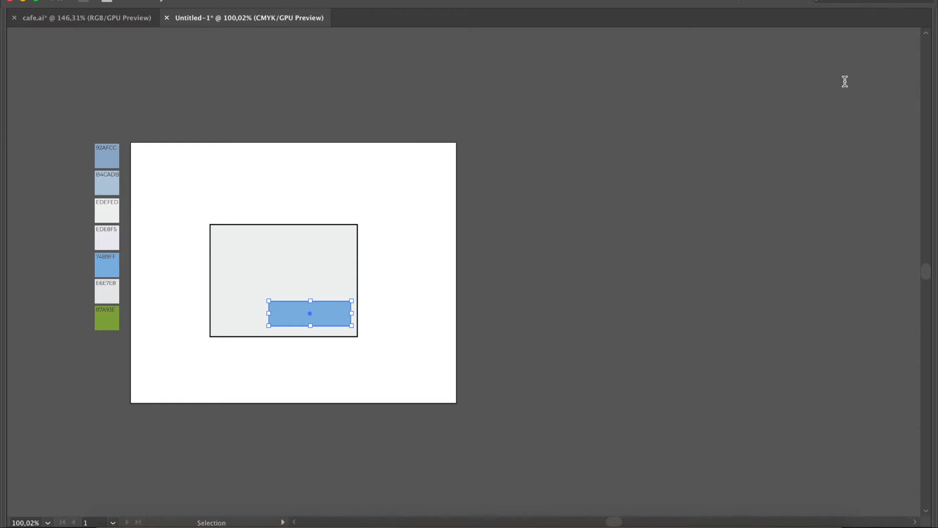
pyautogui.press('Tab')
pyautogui.click(878, 99)
pyautogui.write('54')
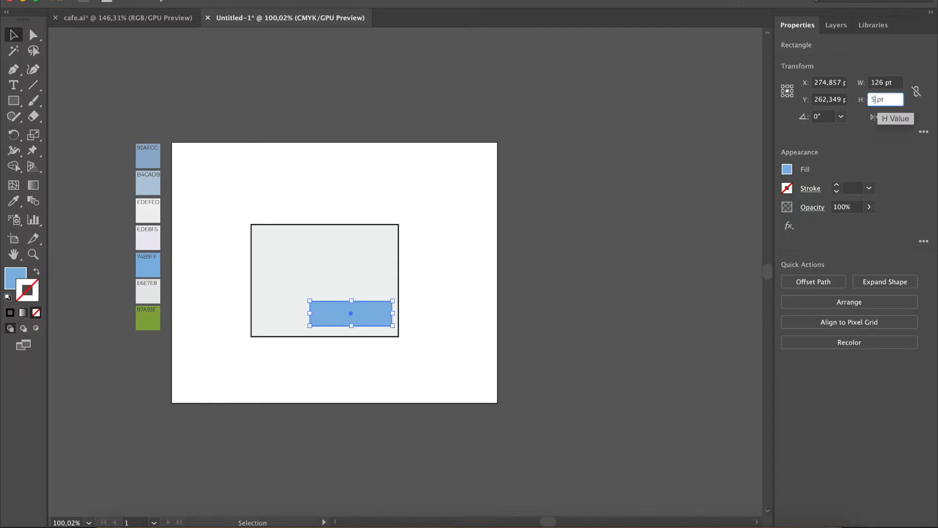
pyautogui.press('Return')
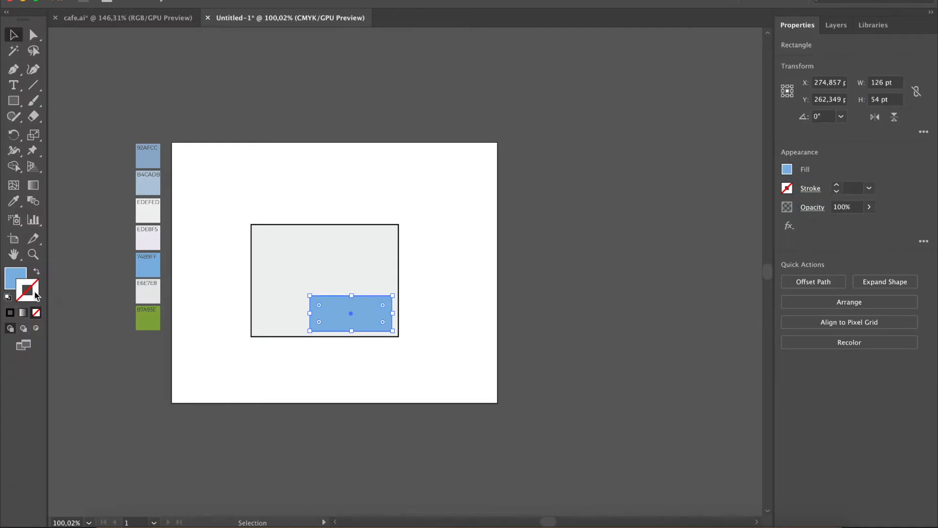
# - Give the blue rectangle a black stroke of 1,5 pt
pyautogui.click(11, 313)
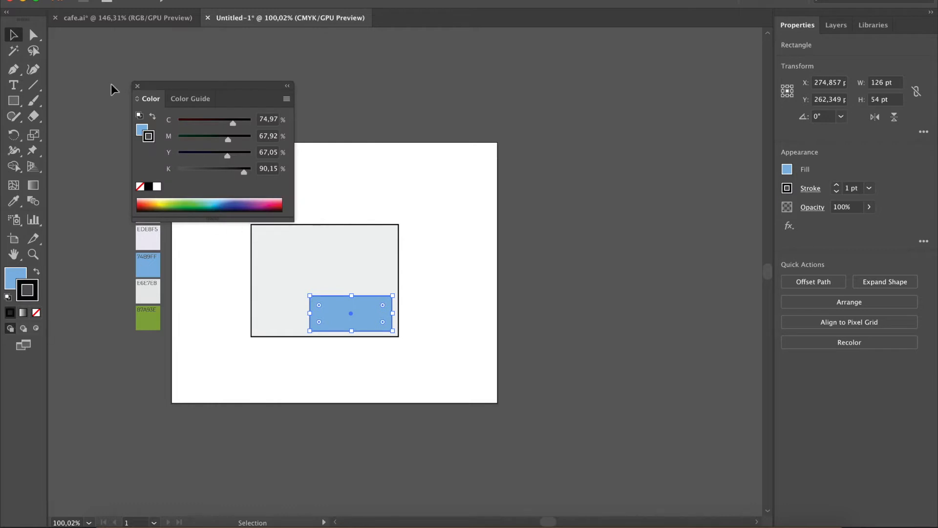
pyautogui.click(138, 86)
pyautogui.click(852, 188)
pyautogui.write(',5')
pyautogui.press('Return')
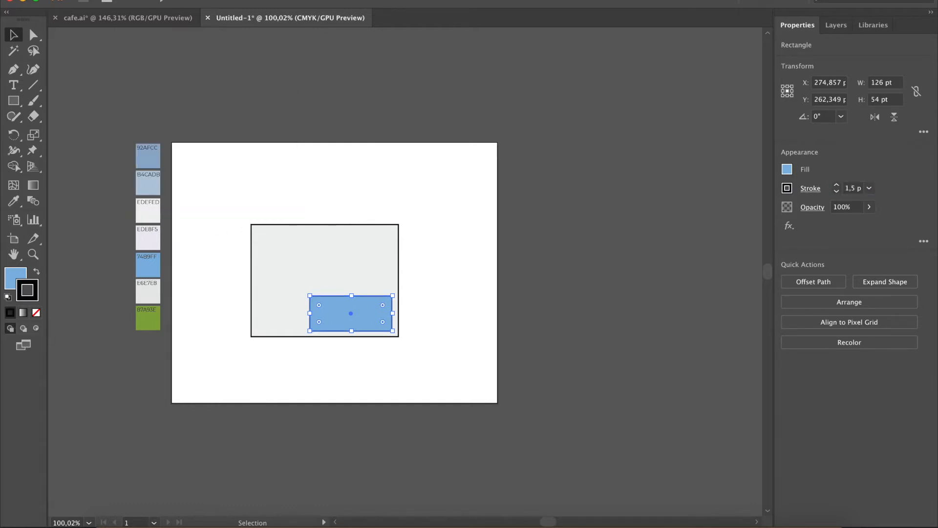
pyautogui.click(390, 362)
# - Round all four corners of the blue rectangle with a small radius
pyautogui.scroll(4, 363, 309)
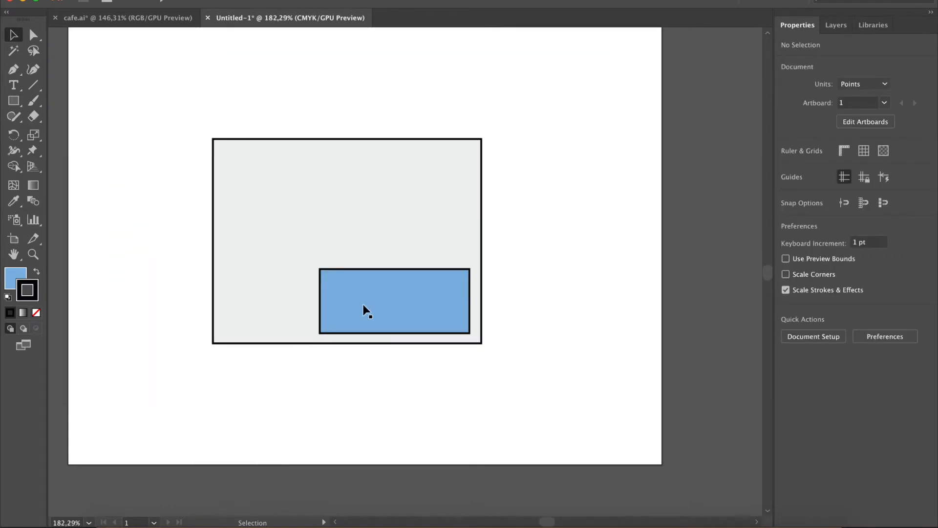
pyautogui.scroll(1, 387, 297)
pyautogui.click(420, 298)
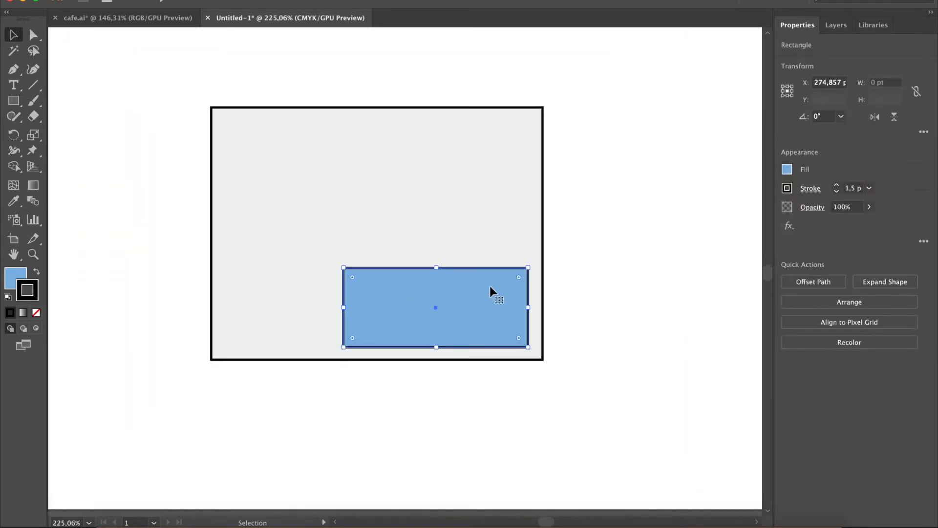
pyautogui.moveTo(506, 280); pyautogui.dragTo(501, 288)
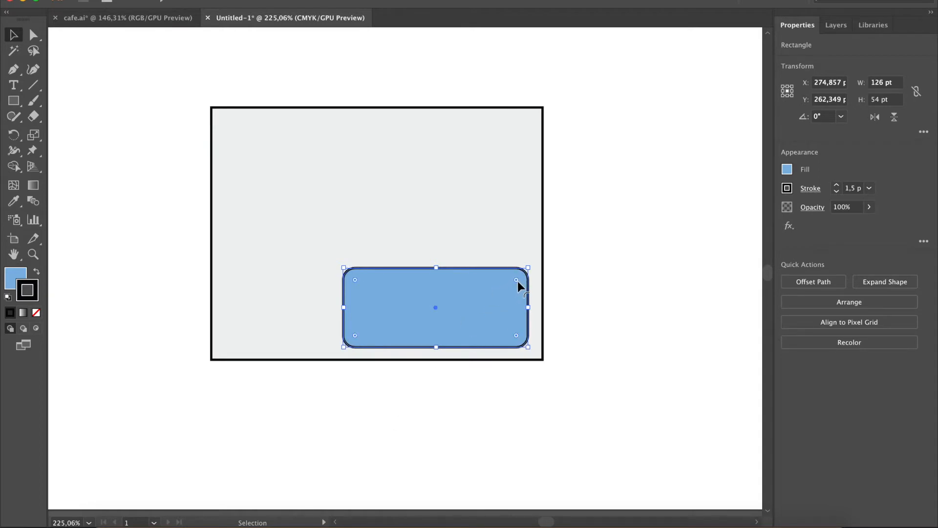
pyautogui.click(420, 382)
pyautogui.click(410, 302)
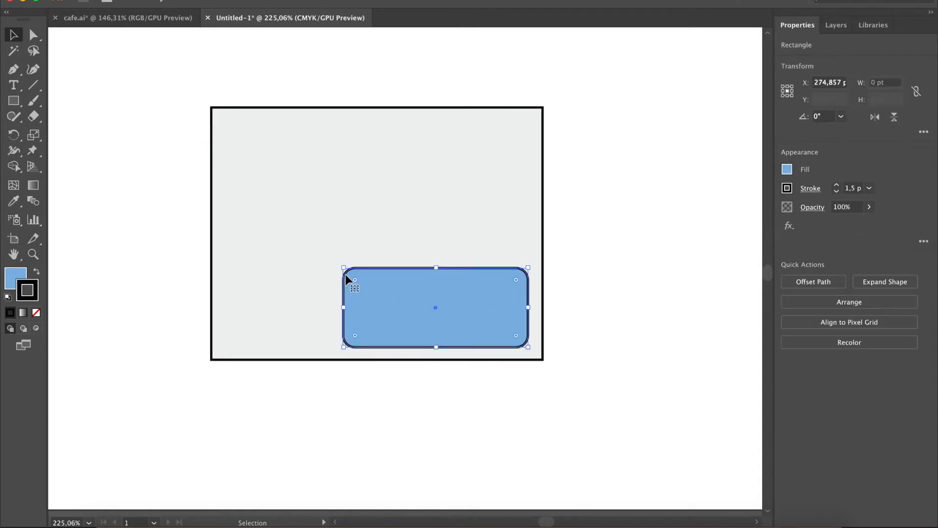
pyautogui.scroll(5, 346, 278)
pyautogui.moveTo(404, 239); pyautogui.dragTo(395, 238)
pyautogui.click(351, 463)
pyautogui.scroll(-5, 352, 463)
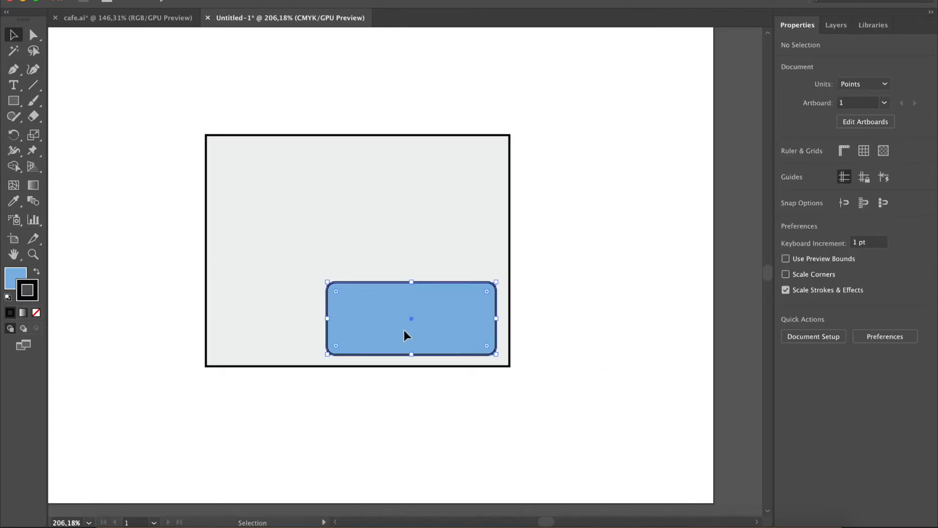
# - Move the rounded blue rectangle down to rest on the grey rectangle's lower edge, slightly in from its right side
pyautogui.click(404, 329)
pyautogui.moveTo(415, 327)
pyautogui.mouseDown()
pyautogui.moveTo(403, 339)
pyautogui.moveTo(411, 339)
pyautogui.mouseUp()
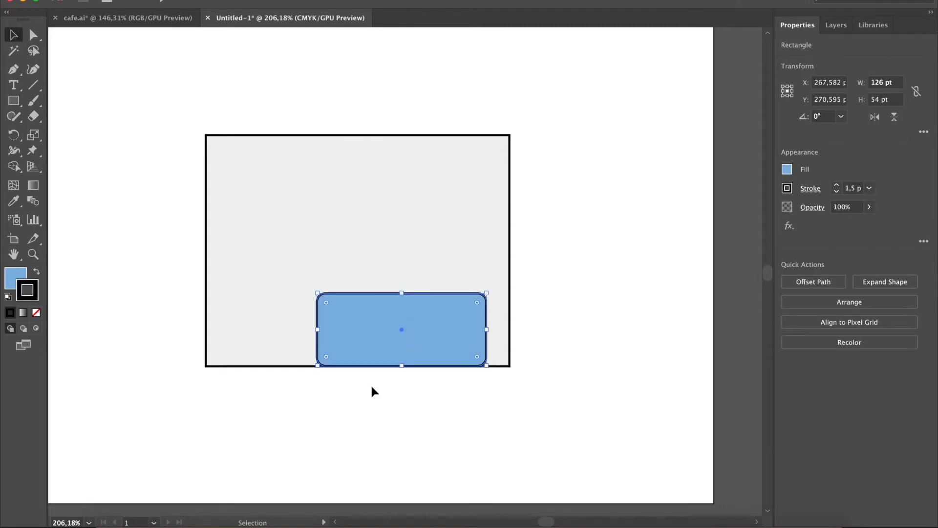
pyautogui.hotkey('ctrl', 'shift', 'a')
pyautogui.click(393, 345)
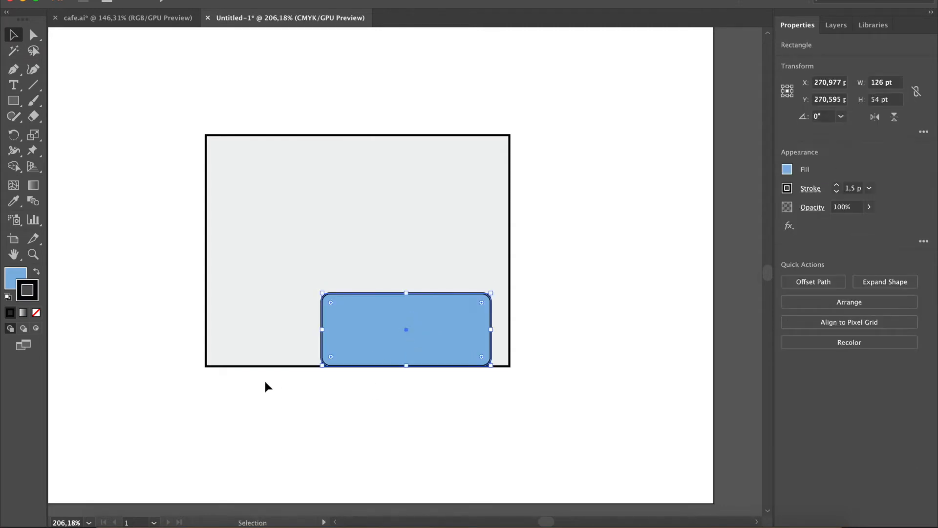
pyautogui.hotkey('ctrl', 'shift', 'a')
# - Draw a second blue rectangle left of the rounded one and set its size to 49 by 54 pt
pyautogui.press('m')
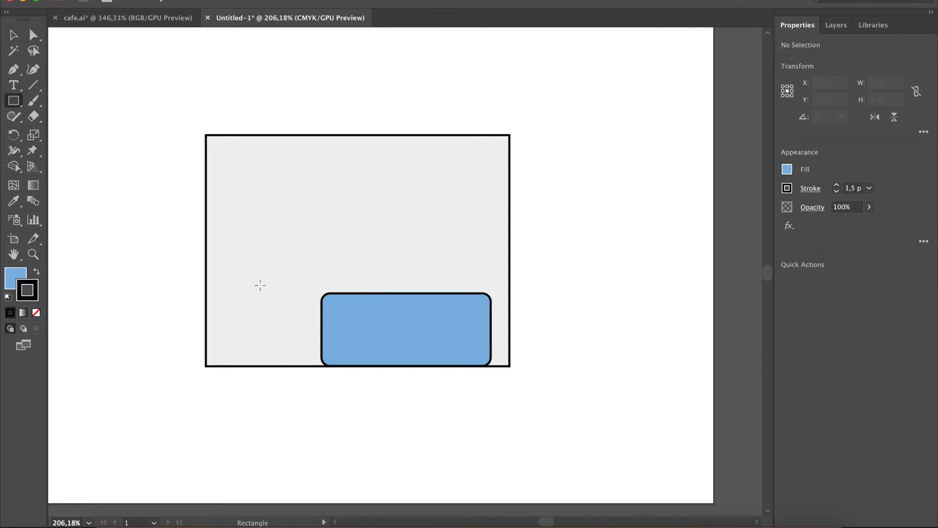
pyautogui.moveTo(239, 259); pyautogui.dragTo(302, 332)
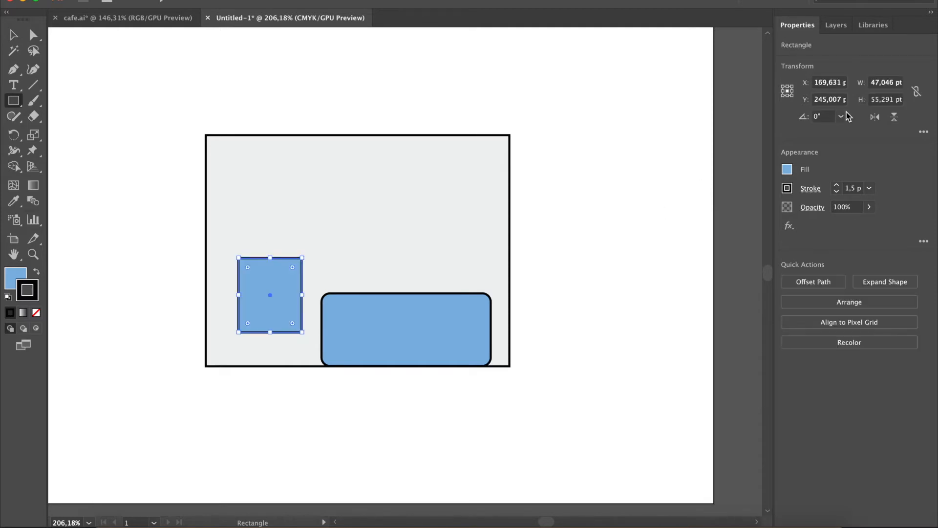
pyautogui.click(882, 87)
pyautogui.write('49')
pyautogui.press('Tab')
pyautogui.write('5')
pyautogui.press('Return')
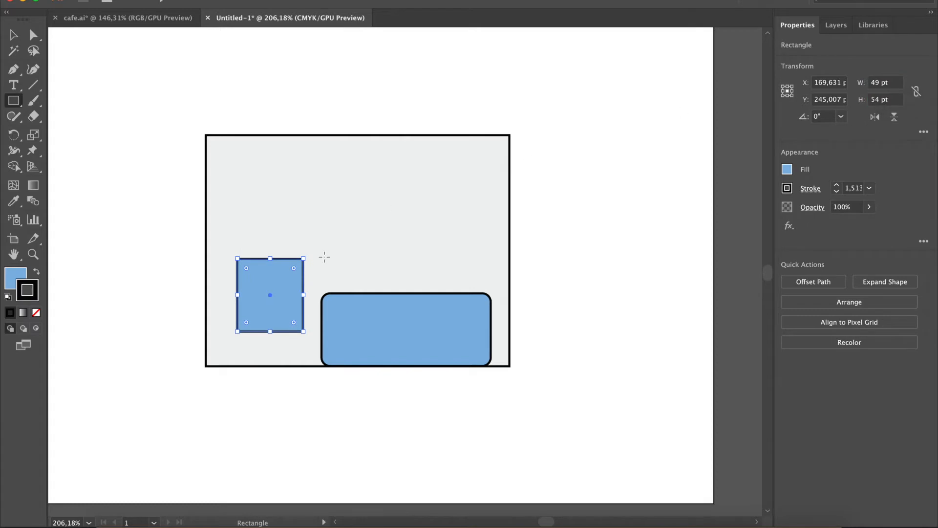
# - Move the small blue rectangle down to rest on the grey rectangle's lower edge
pyautogui.press('v')
pyautogui.moveTo(281, 265); pyautogui.dragTo(276, 300)
pyautogui.click(198, 365)
# - Recolour the small blue rectangle with the light grey E6E7E8 palette swatch using the Eyedropper
pyautogui.scroll(-2, 248, 224)
pyautogui.hscroll(-3, 245, 224)
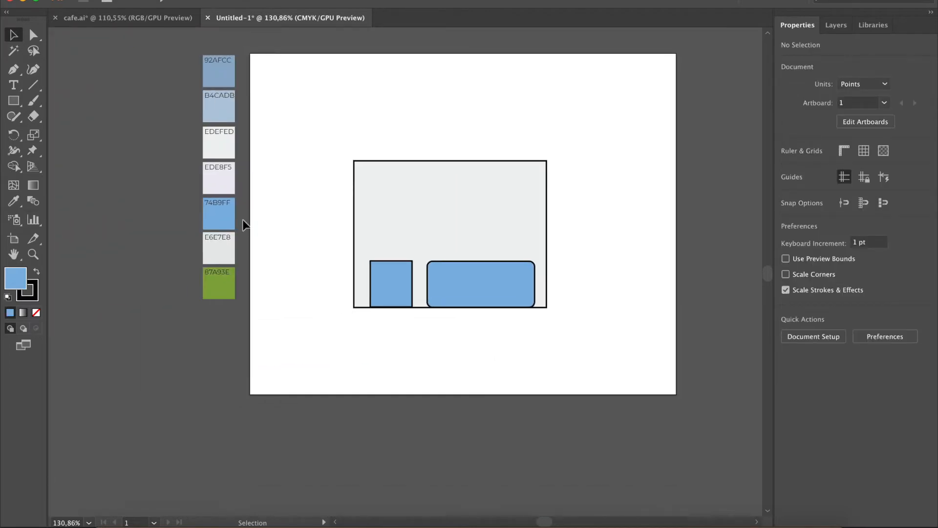
pyautogui.click(381, 275)
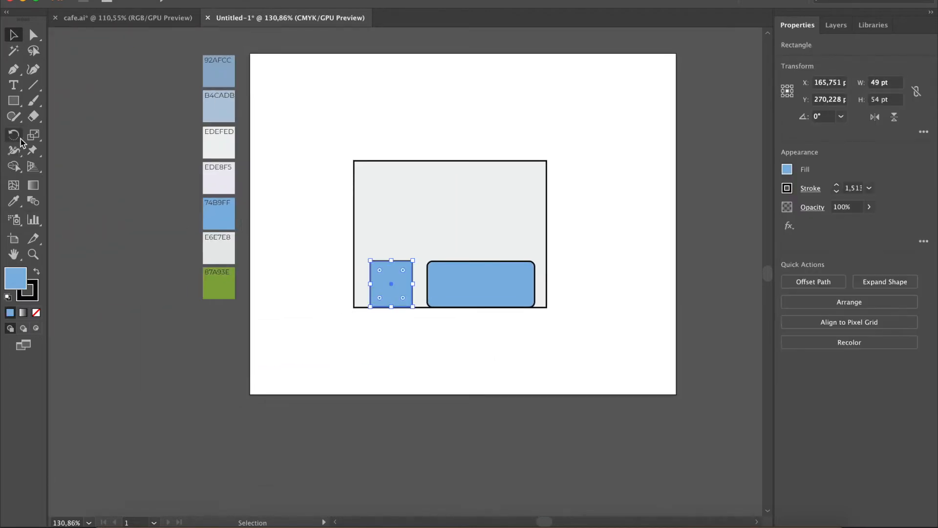
pyautogui.click(14, 201)
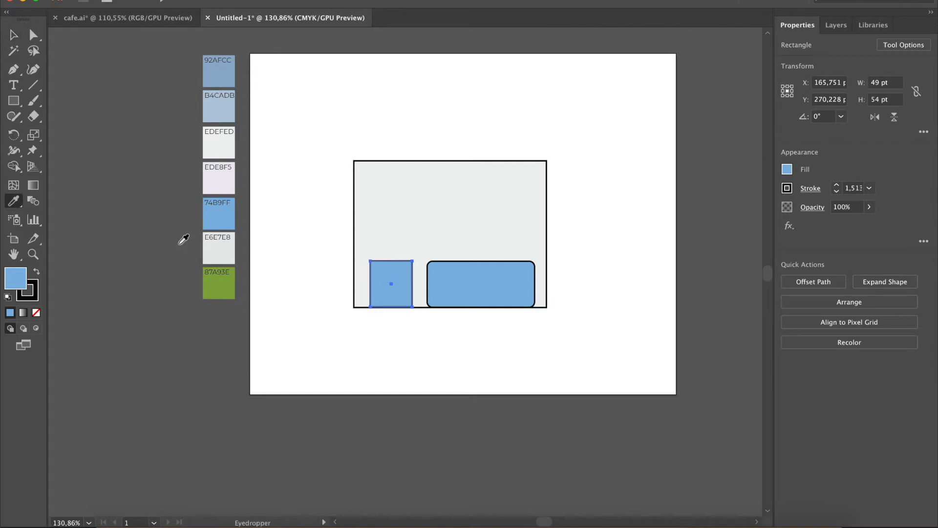
pyautogui.click(220, 247)
# - Try to set the small rectangle's stroke colour to black (000000)
pyautogui.doubleClick(32, 295)
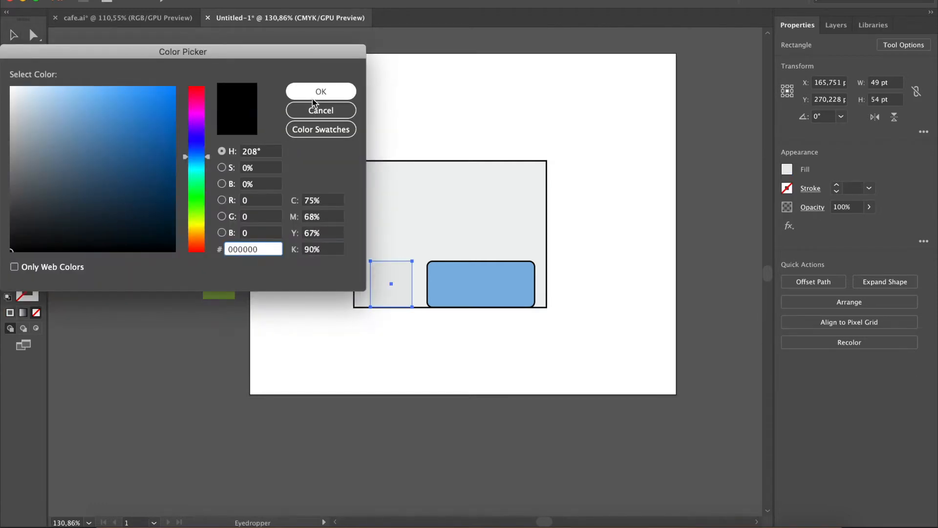
pyautogui.click(321, 91)
pyautogui.click(138, 86)
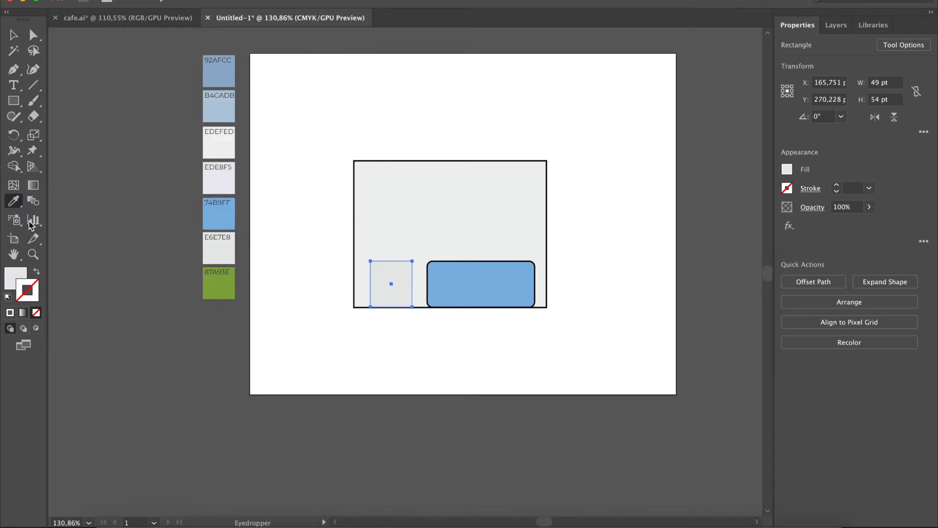
pyautogui.doubleClick(27, 291)
pyautogui.moveTo(86, 205); pyautogui.dragTo(4, 260)
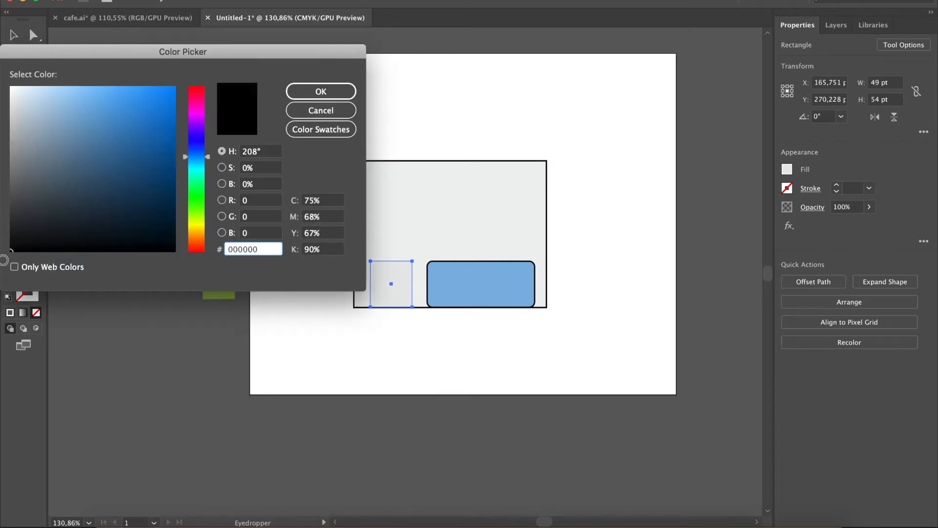
pyautogui.click(330, 92)
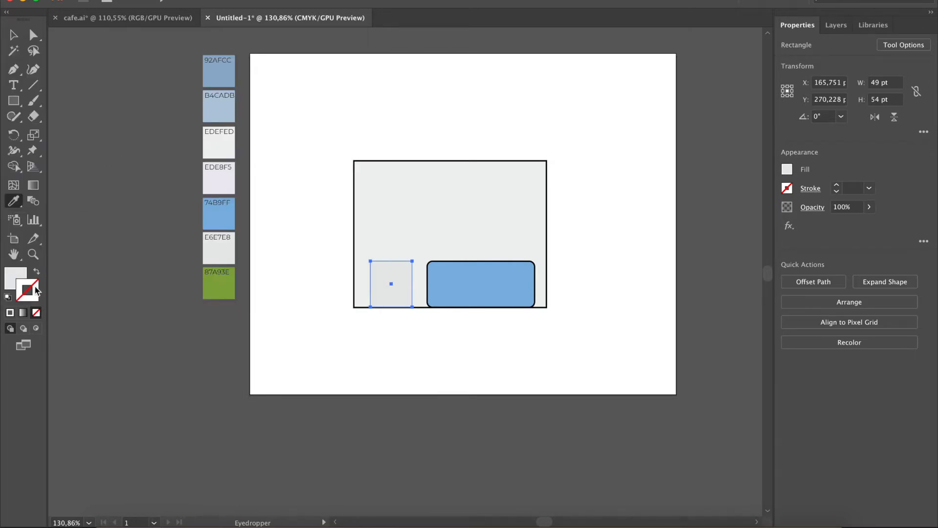
# - Give the small light grey rectangle a solid black (000000) stroke with a weight of 1.5 pt
pyautogui.click(10, 313)
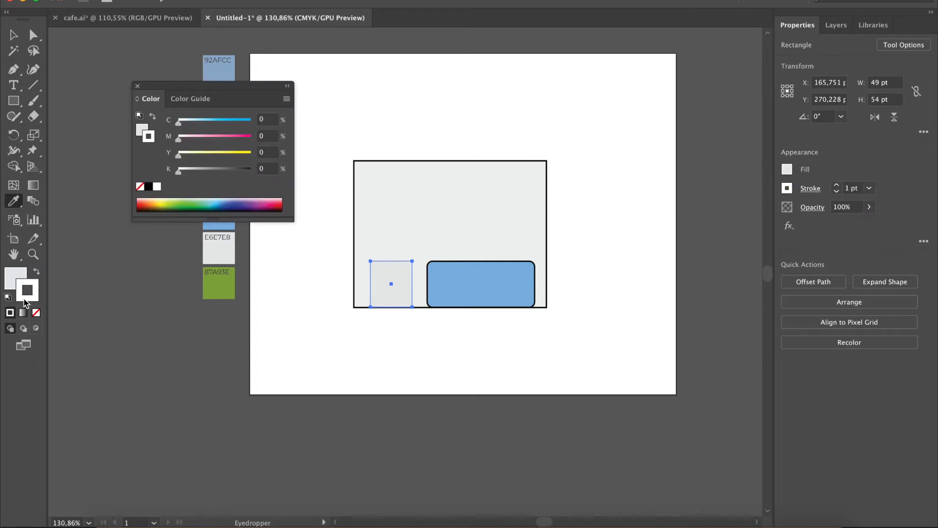
pyautogui.doubleClick(27, 294)
pyautogui.moveTo(70, 213); pyautogui.dragTo(10, 262)
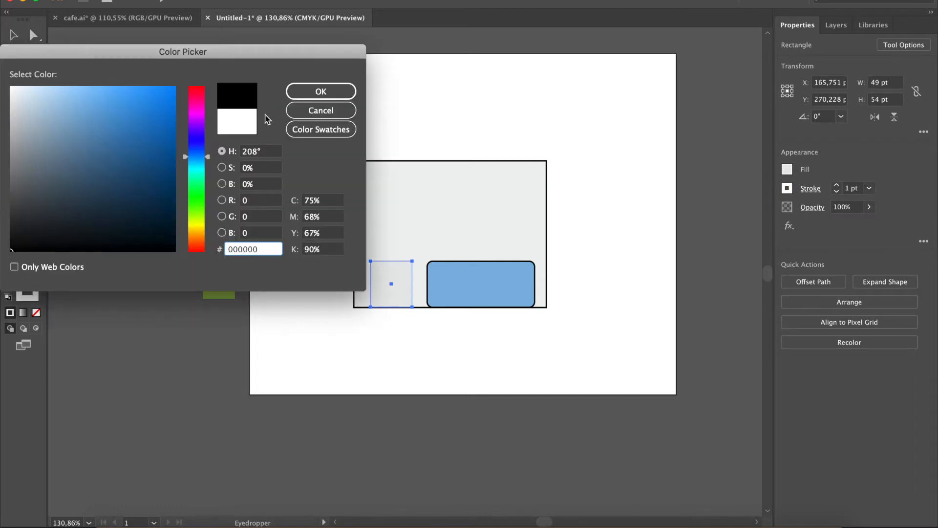
pyautogui.click(302, 92)
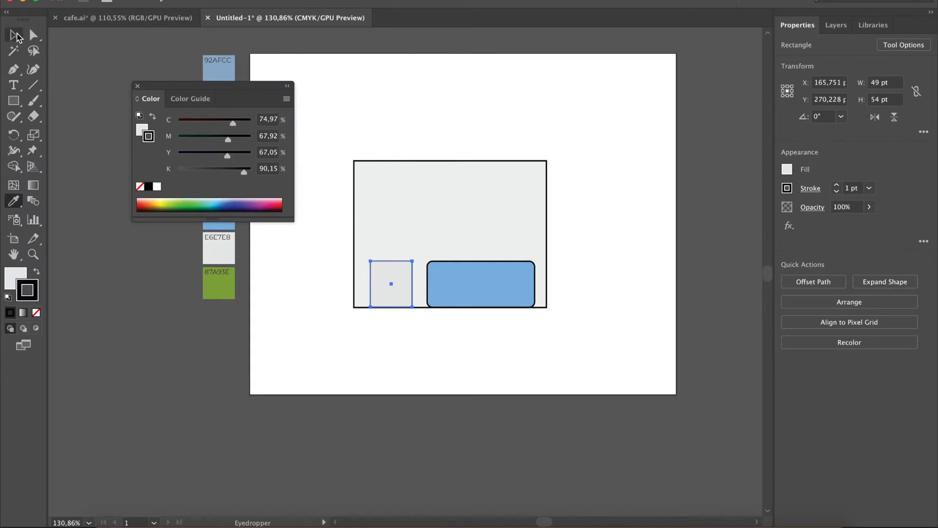
pyautogui.click(850, 188)
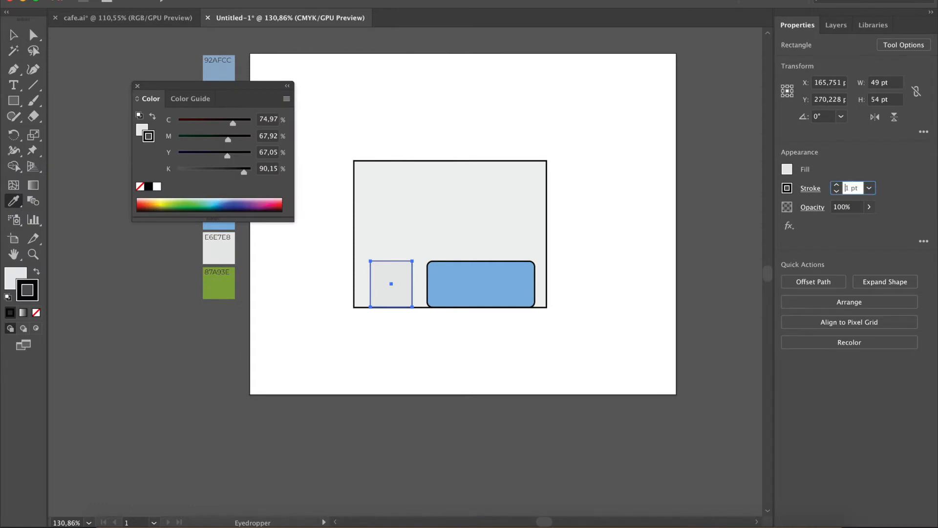
pyautogui.write(',5')
pyautogui.press('Return')
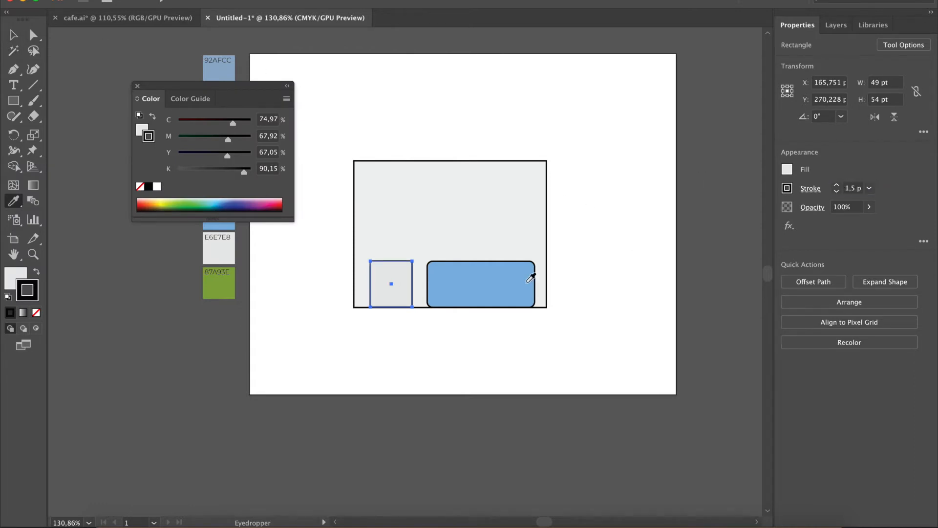
pyautogui.press('v')
pyautogui.click(407, 354)
pyautogui.scroll(3, 498, 237)
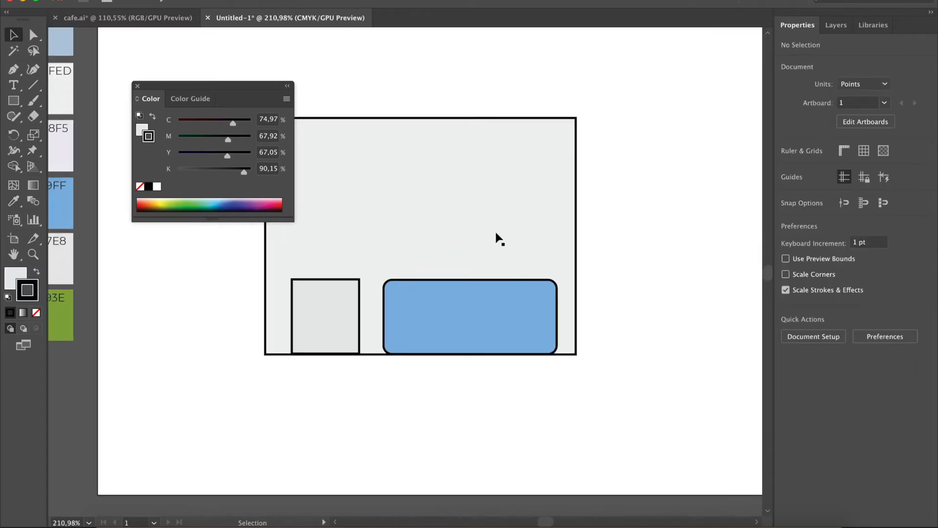
# - Round only the two upper corners of the small light grey rectangle with a small radius
pyautogui.click(308, 299)
pyautogui.scroll(1, 307, 299)
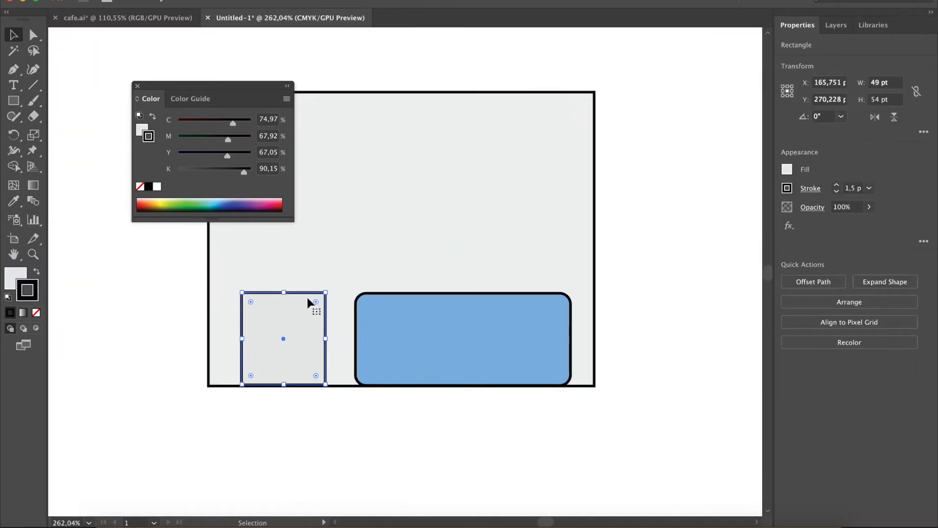
pyautogui.press('a')
pyautogui.scroll(2, 313, 302)
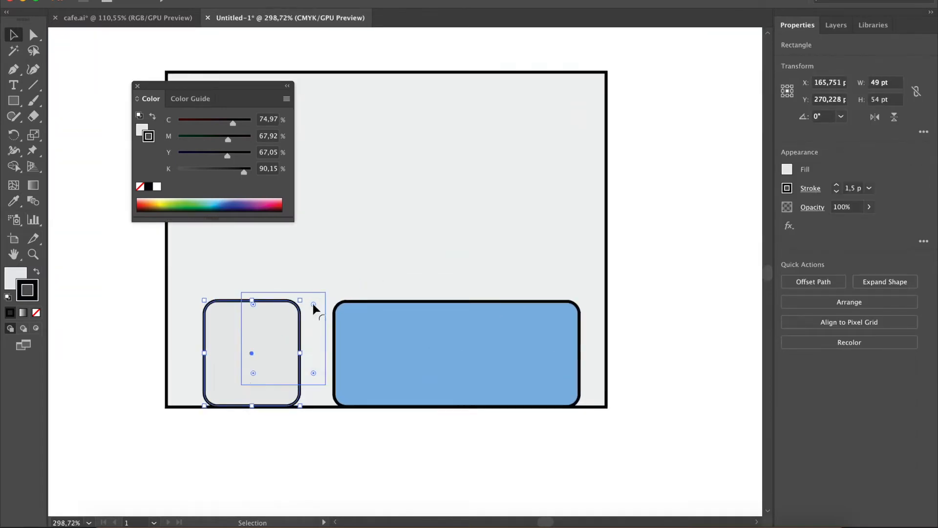
pyautogui.scroll(-3, 314, 306)
pyautogui.hscroll(-4, 314, 305)
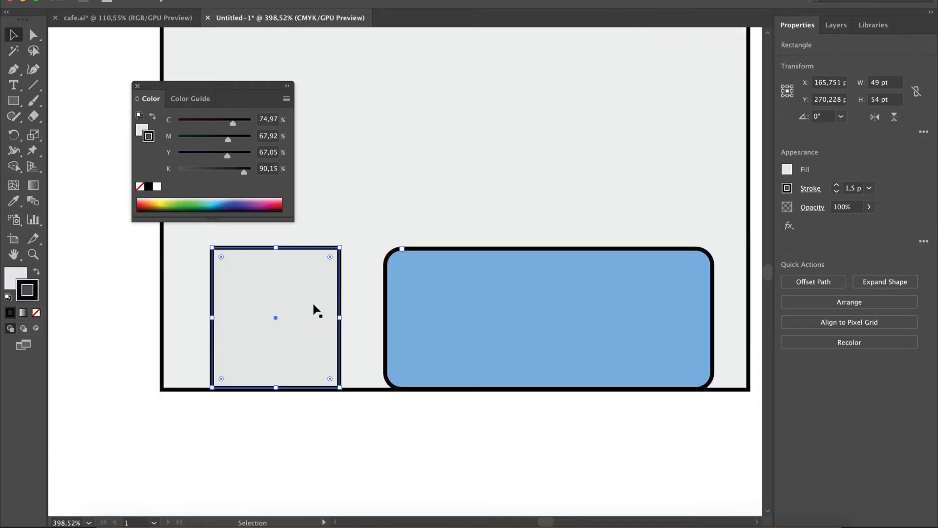
pyautogui.click(212, 249)
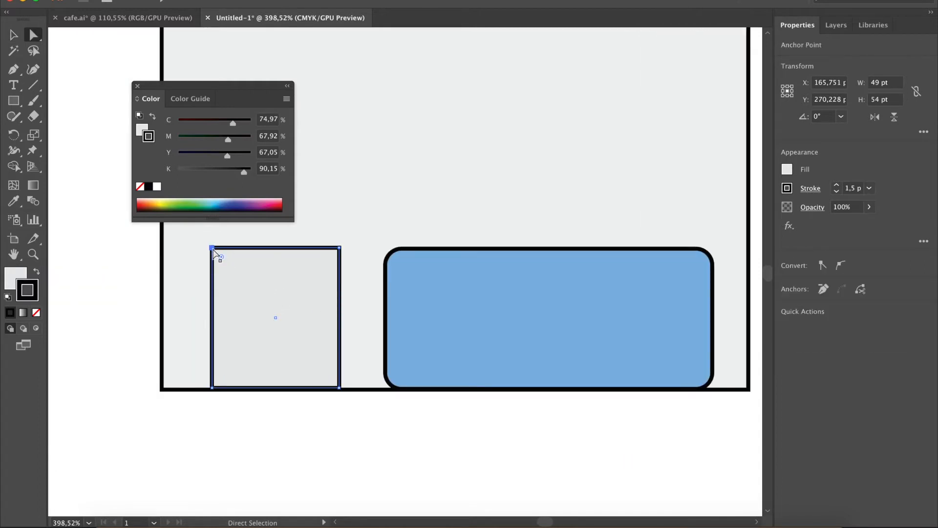
pyautogui.keyDown('shift'); pyautogui.click(339, 249); pyautogui.keyUp('shift')
pyautogui.moveTo(329, 259); pyautogui.dragTo(324, 266)
pyautogui.scroll(-3, 341, 388)
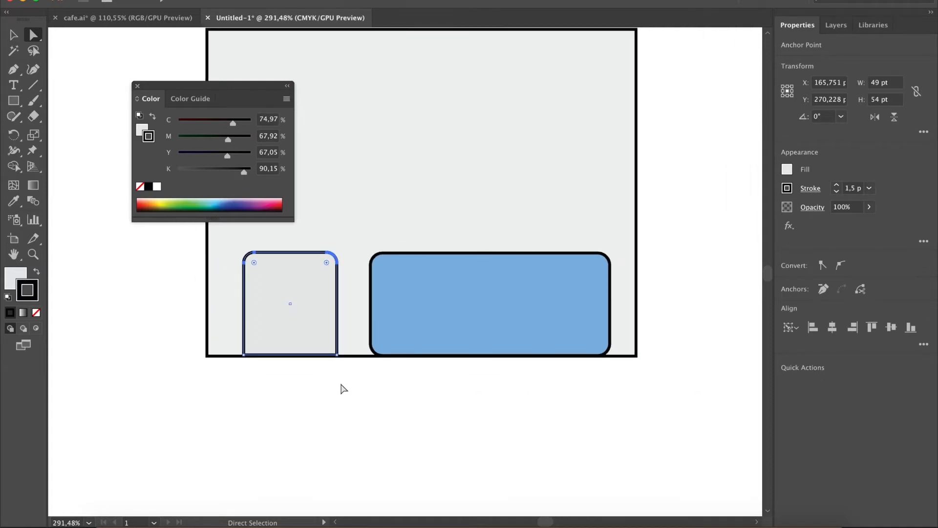
pyautogui.press('v')
pyautogui.click(393, 374)
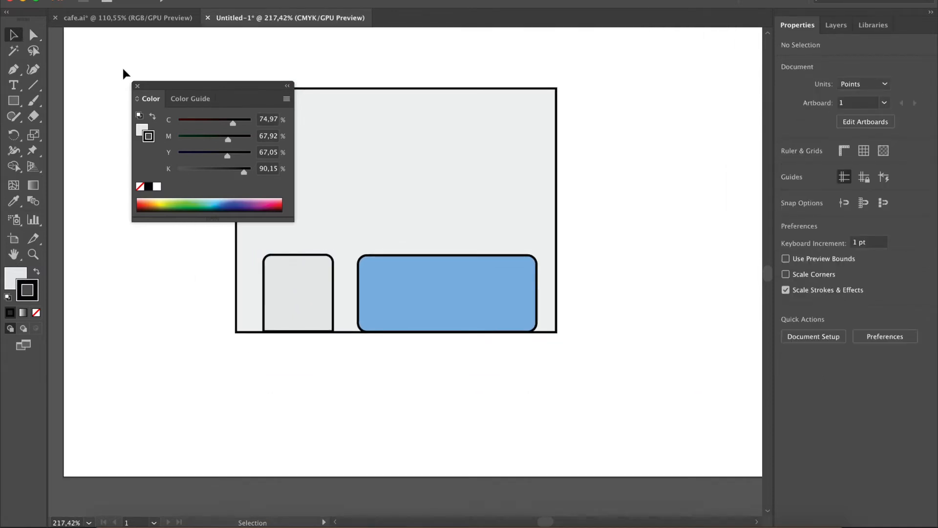
pyautogui.click(139, 87)
# - Check the fill colour of the large grey background rectangle
pyautogui.click(274, 134)
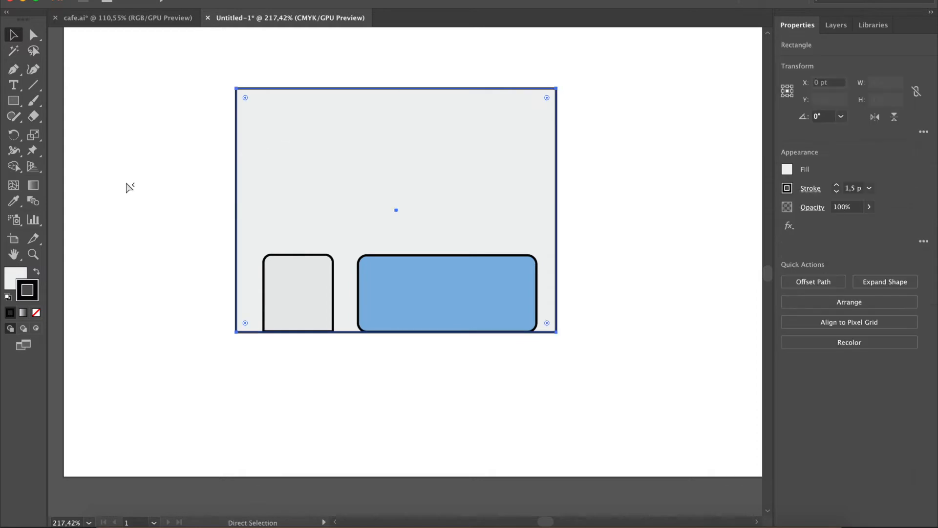
pyautogui.click(11, 281)
pyautogui.doubleClick(10, 281)
pyautogui.click(315, 90)
pyautogui.click(293, 301)
pyautogui.press('v')
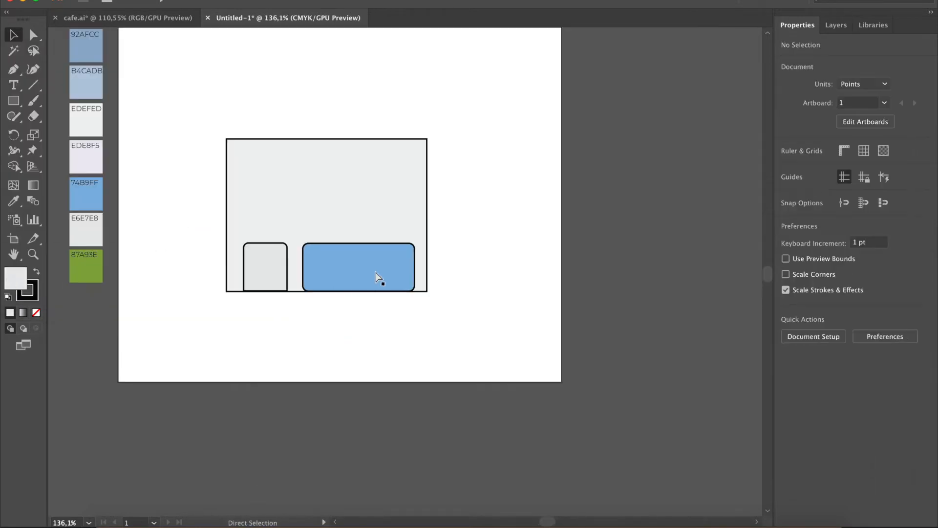
# - Apply the 74B9FF palette swatch to the rounded blue rectangle with the Eyedropper
pyautogui.click(374, 280)
pyautogui.press('i')
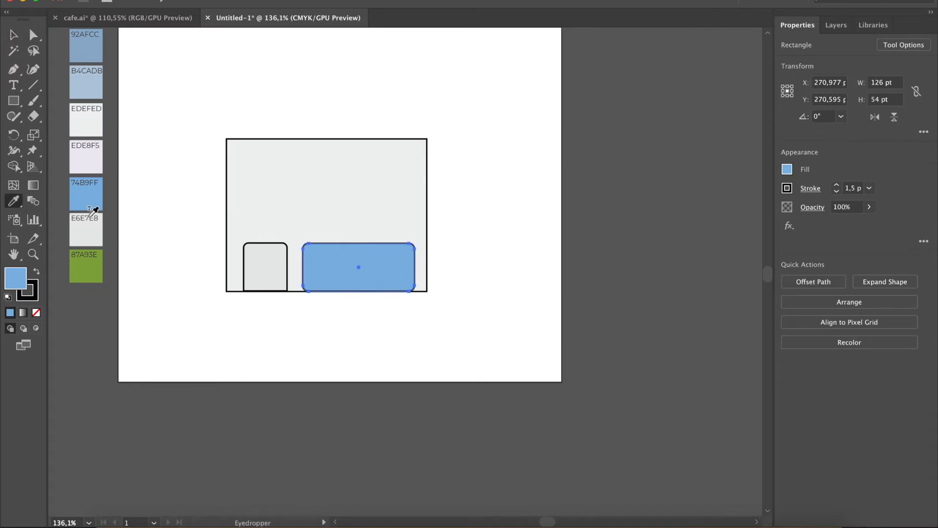
pyautogui.click(86, 189)
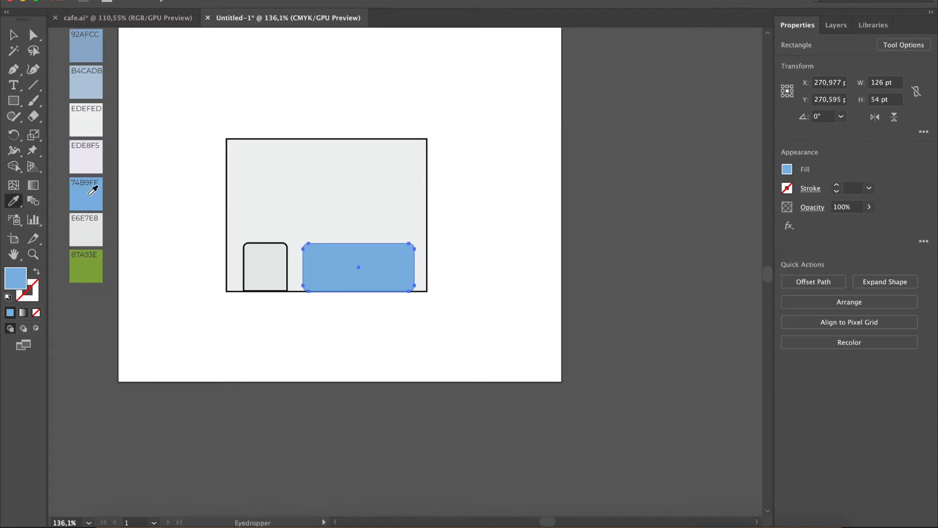
# - Give the rounded blue rectangle a solid black (000000) stroke with a weight of 1.5 pt
pyautogui.click(34, 298)
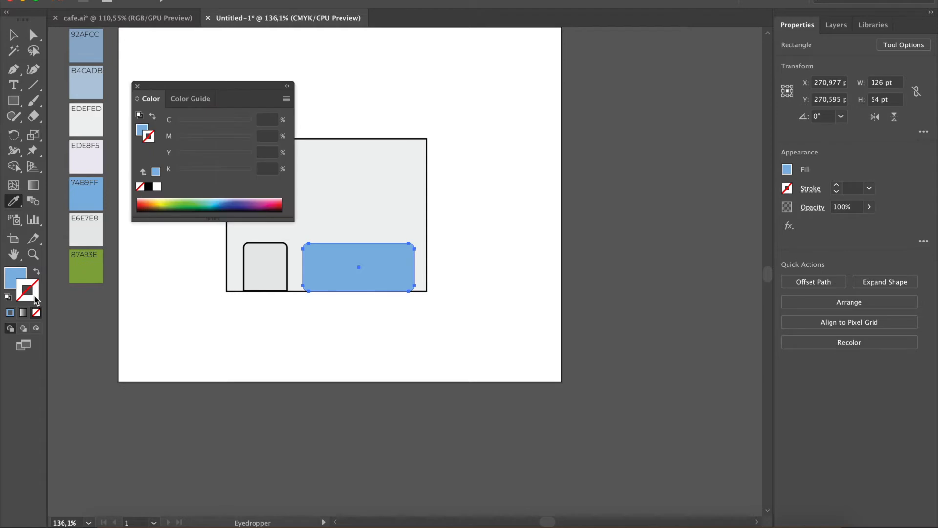
pyautogui.click(10, 313)
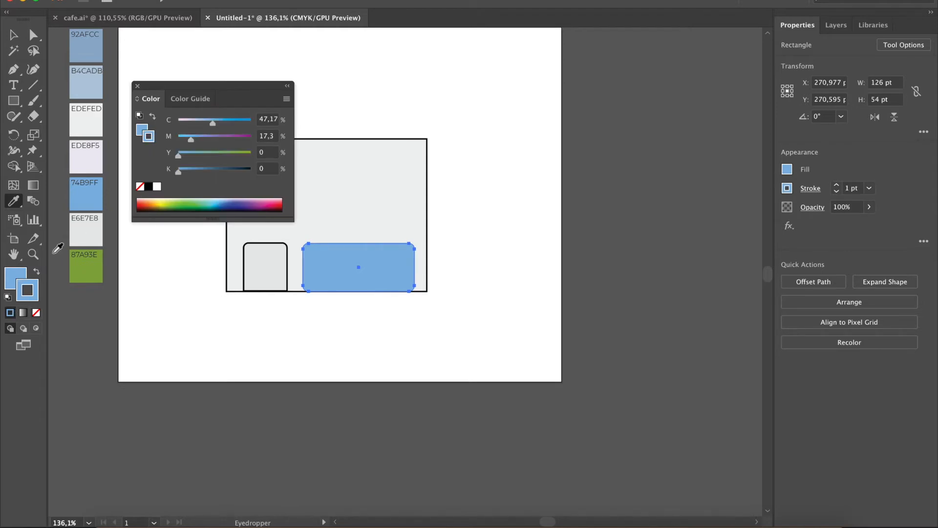
pyautogui.doubleClick(32, 286)
pyautogui.moveTo(69, 195); pyautogui.dragTo(3, 256)
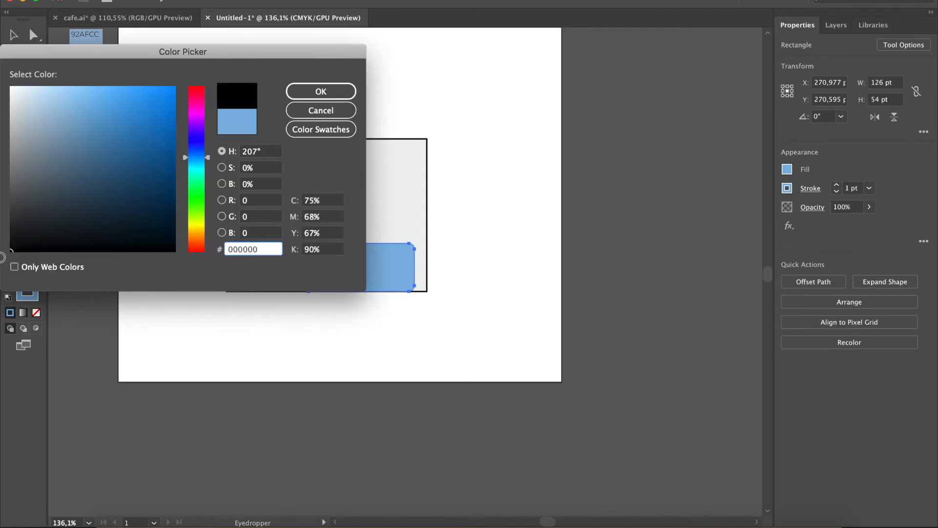
pyautogui.click(316, 91)
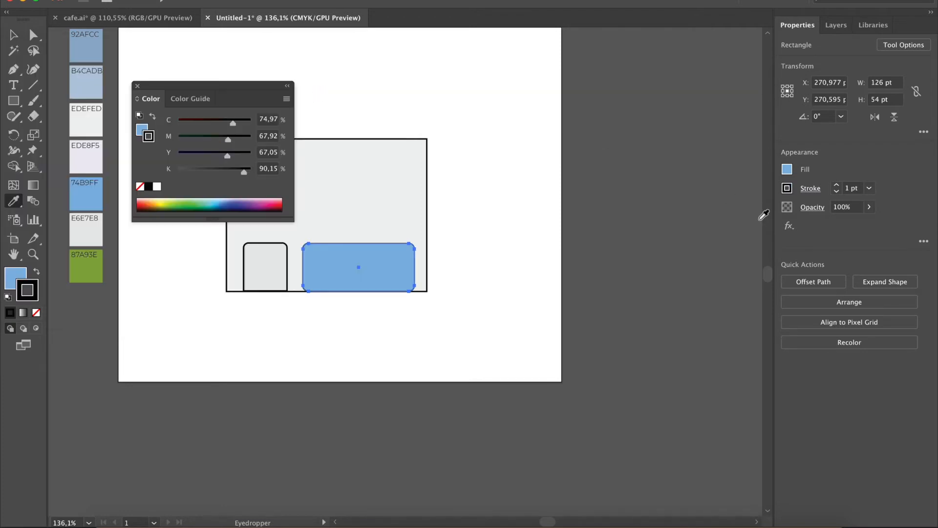
pyautogui.click(850, 187)
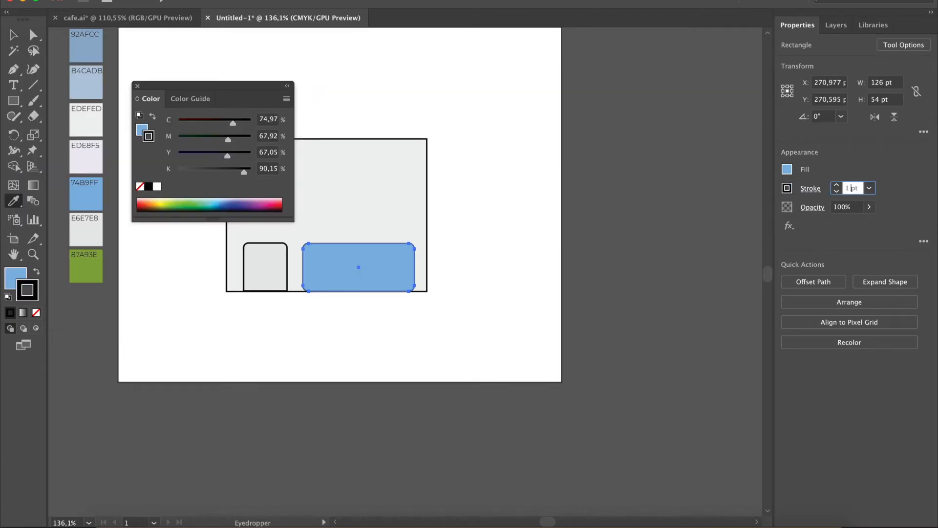
pyautogui.write(',5')
pyautogui.press('Return')
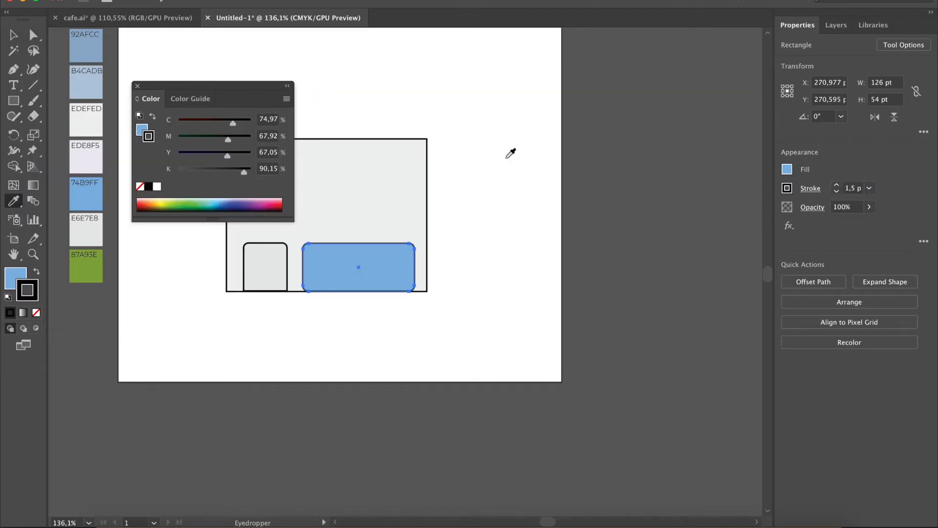
pyautogui.click(137, 87)
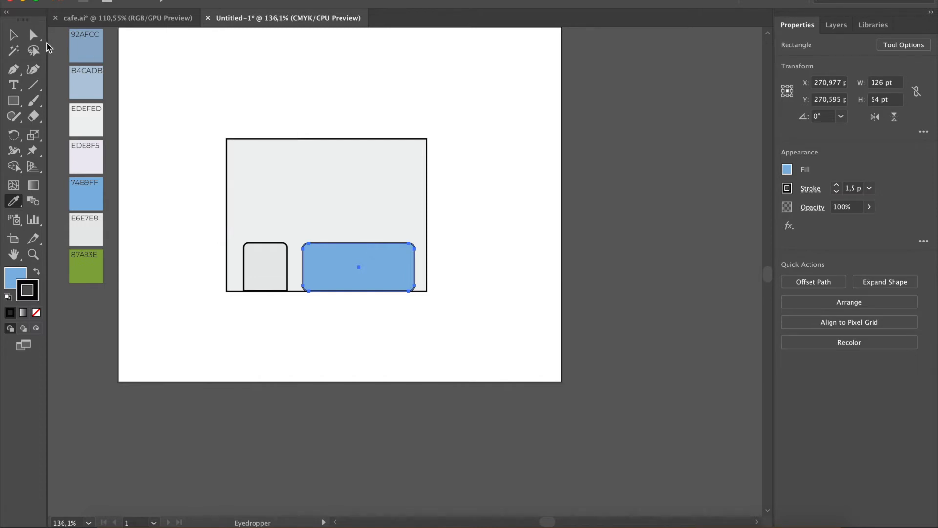
pyautogui.click(14, 35)
pyautogui.click(207, 266)
# - Draw a long horizontal rectangle above the large grey rectangle and size it to 263 pt wide and 18 pt high
pyautogui.scroll(-1, 207, 266)
pyautogui.scroll(-2, 207, 266)
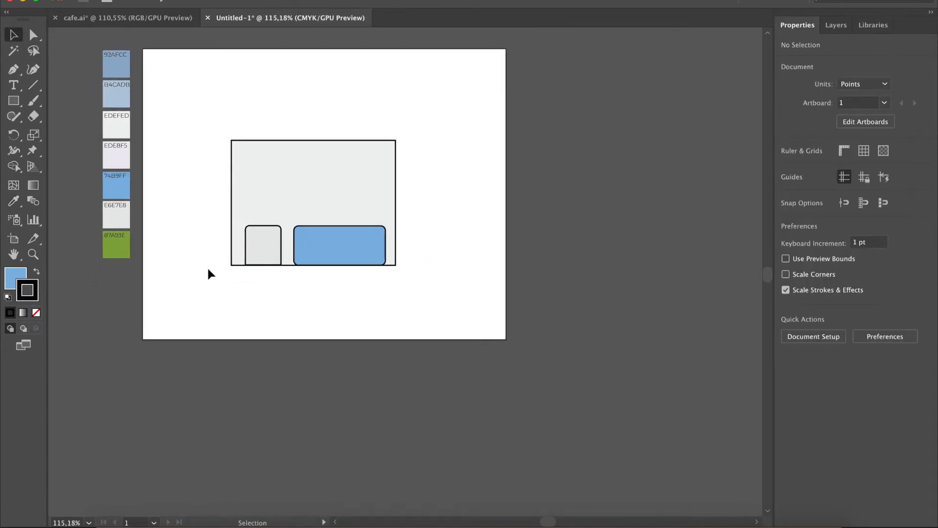
pyautogui.scroll(2, 206, 265)
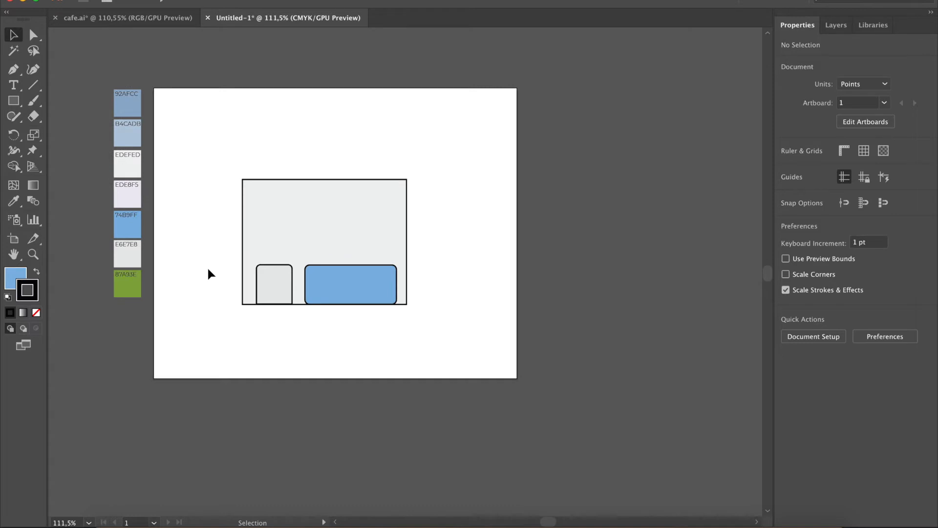
pyautogui.scroll(-1, 206, 266)
pyautogui.scroll(1, 206, 266)
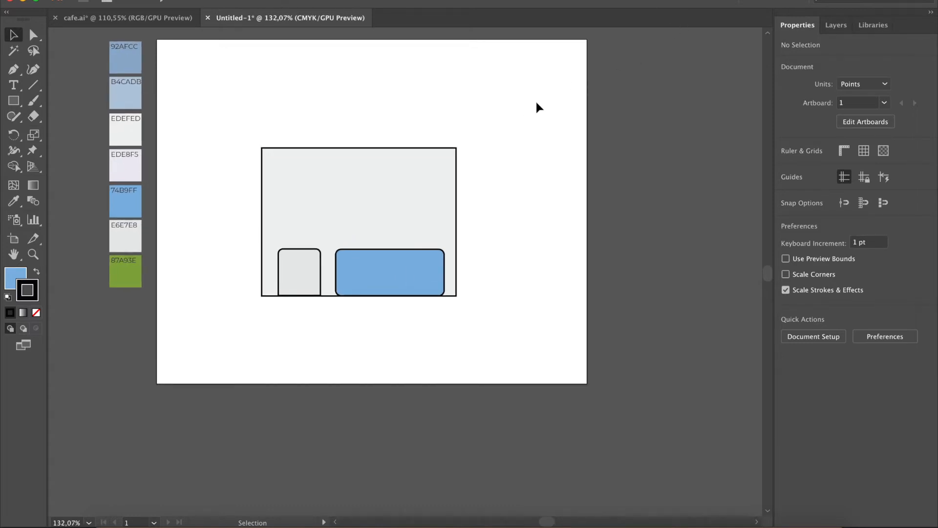
pyautogui.scroll(2, 467, 216)
pyautogui.scroll(1, 467, 216)
pyautogui.scroll(1, 299, 231)
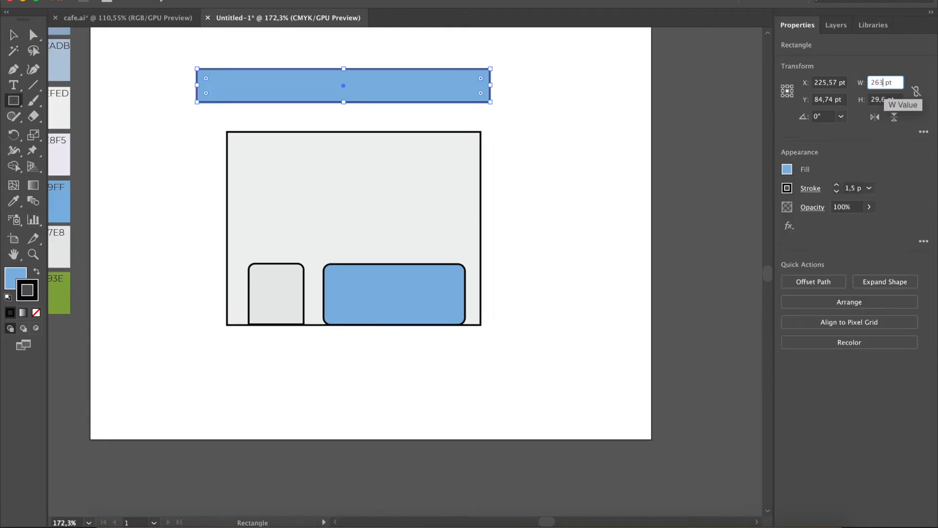
pyautogui.press('Tab')
pyautogui.write('18')
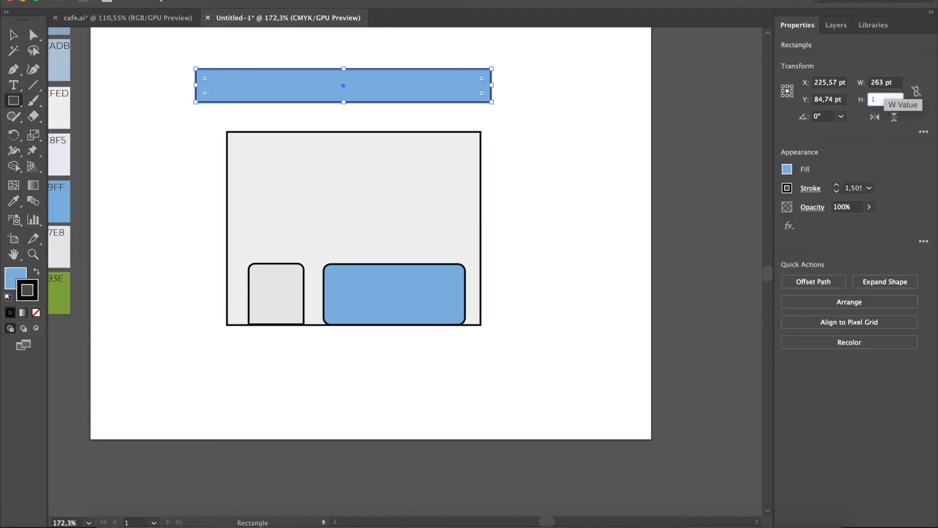
pyautogui.press('Return')
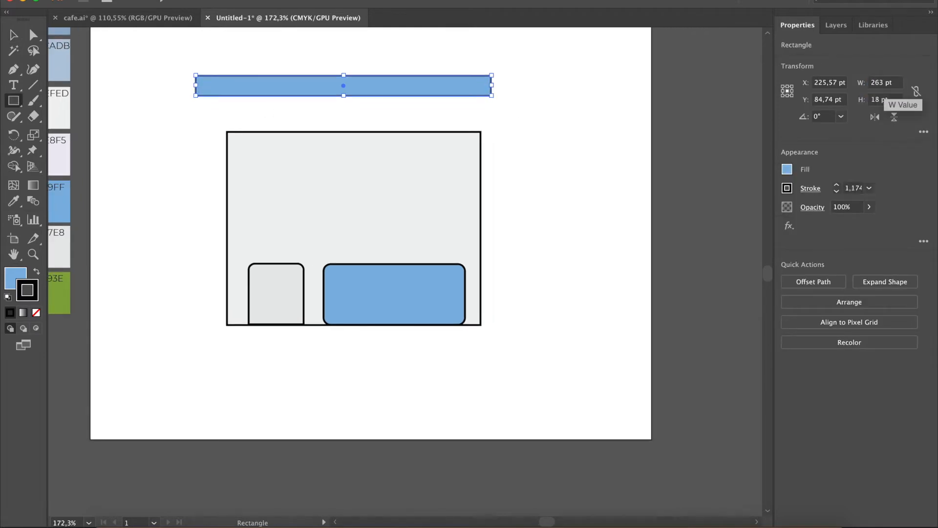
# - Move the long blue bar straight down to cover the upper edge of the large grey rectangle
pyautogui.press('v')
pyautogui.scroll(-1, 234, 98)
pyautogui.click(234, 99)
pyautogui.moveTo(304, 110); pyautogui.dragTo(303, 146)
# - Apply the EDE8F5 palette swatch to the long bar with the Eyedropper
pyautogui.press('i')
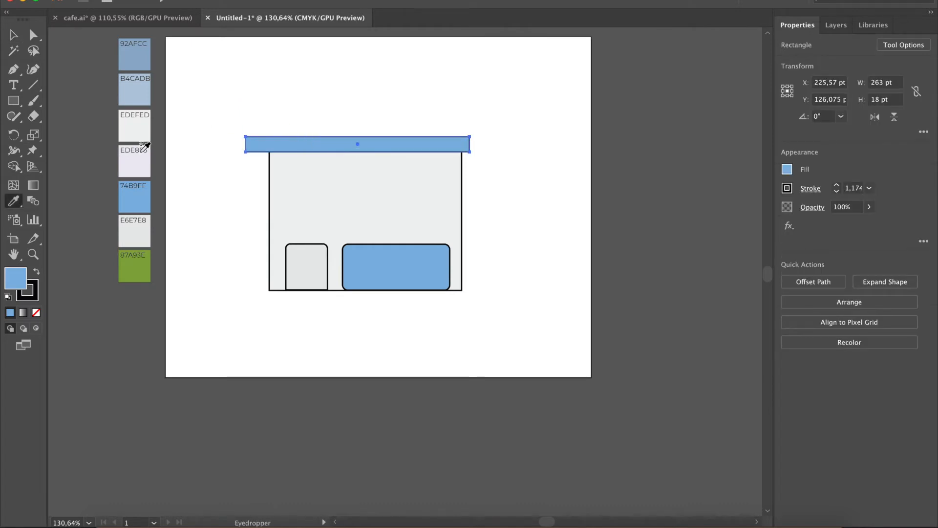
pyautogui.click(139, 152)
pyautogui.click(142, 169)
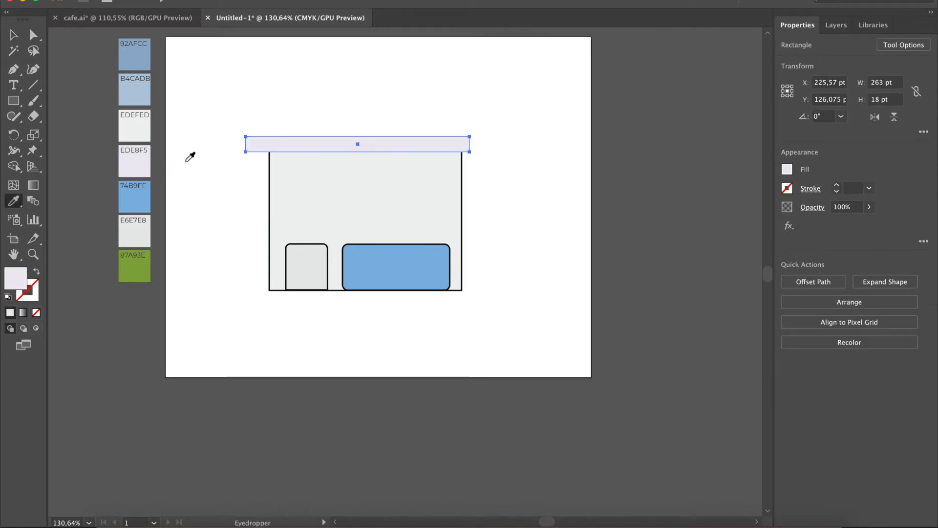
# - Give the long lavender bar a solid black (000000) stroke with a weight of 1.5 pt
pyautogui.press('v')
pyautogui.click(36, 300)
pyautogui.click(9, 312)
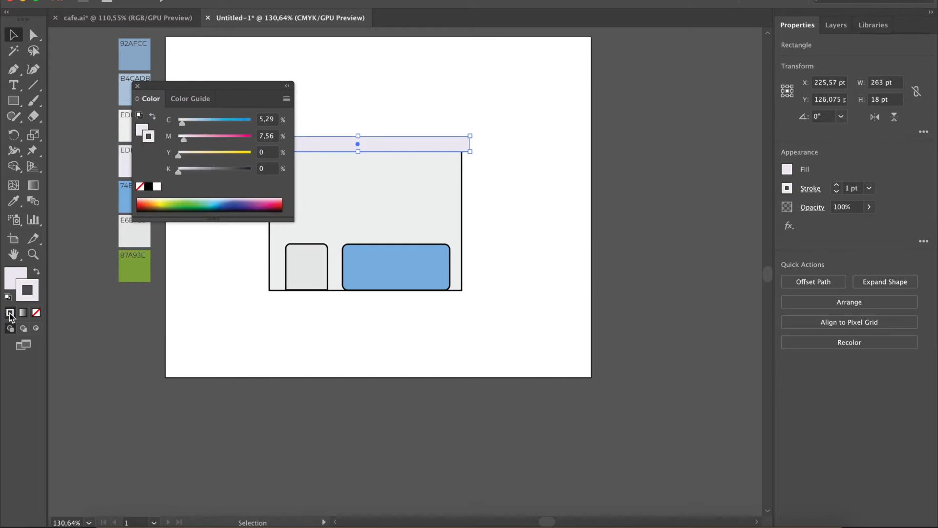
pyautogui.doubleClick(30, 293)
pyautogui.moveTo(73, 206); pyautogui.dragTo(2, 259)
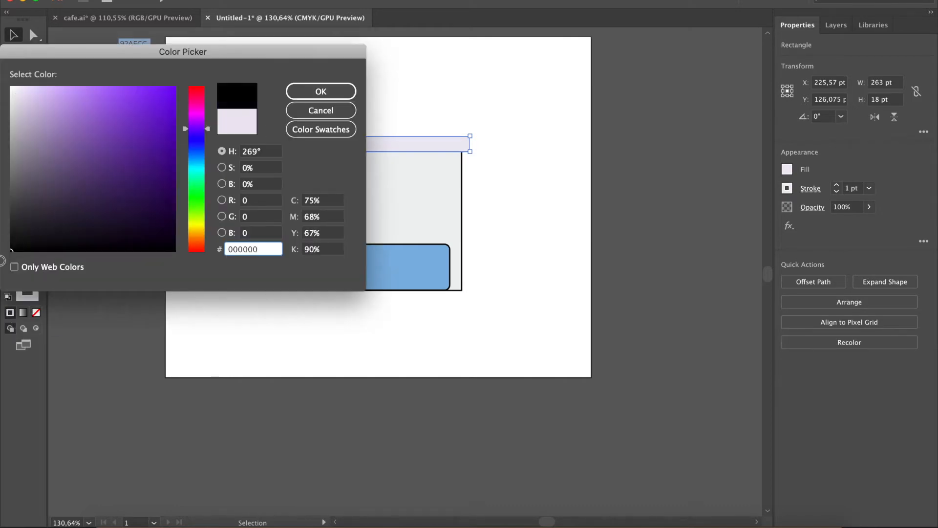
pyautogui.click(321, 91)
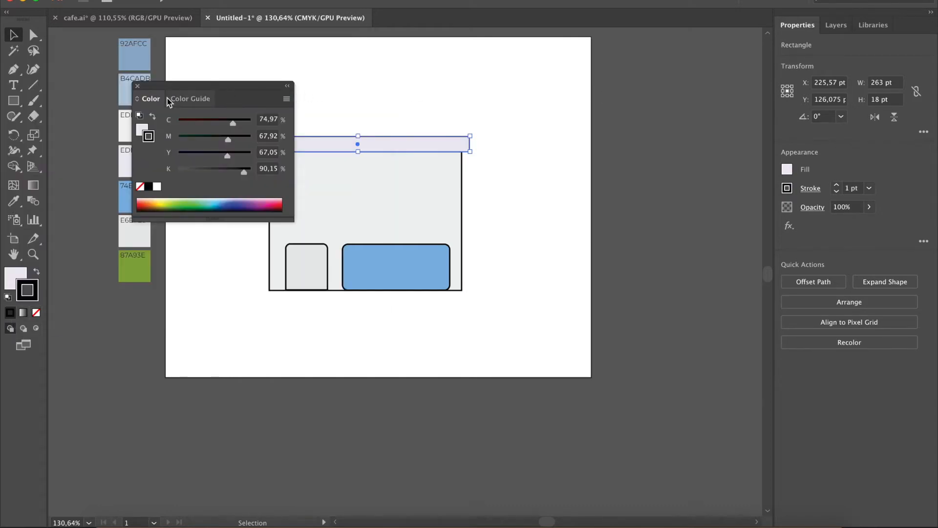
pyautogui.click(138, 87)
pyautogui.click(852, 189)
pyautogui.write(',5')
pyautogui.press('Return')
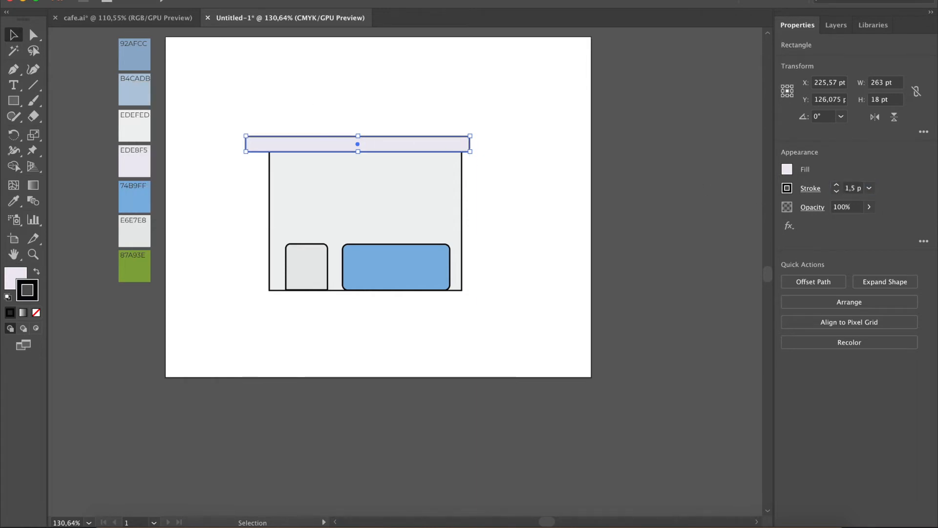
# - Move the lavender bar down across the middle of the large grey rectangle and centre the two horizontally
pyautogui.click(534, 151)
pyautogui.moveTo(440, 148); pyautogui.dragTo(444, 207)
pyautogui.moveTo(250, 173); pyautogui.dragTo(430, 228)
pyautogui.click(832, 280)
pyautogui.click(470, 238)
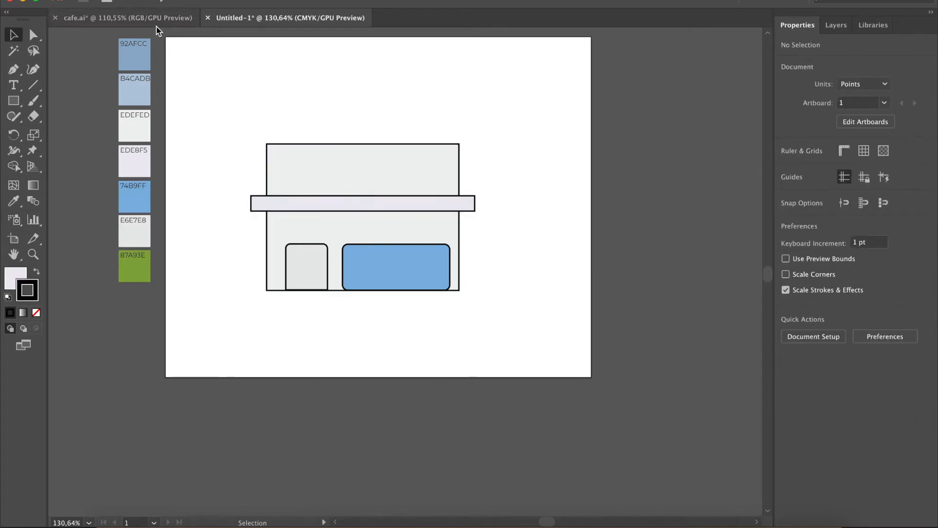
pyautogui.moveTo(332, 203); pyautogui.dragTo(332, 211)
pyautogui.click(221, 234)
pyautogui.scroll(-2, 222, 232)
pyautogui.hscroll(-2, 223, 233)
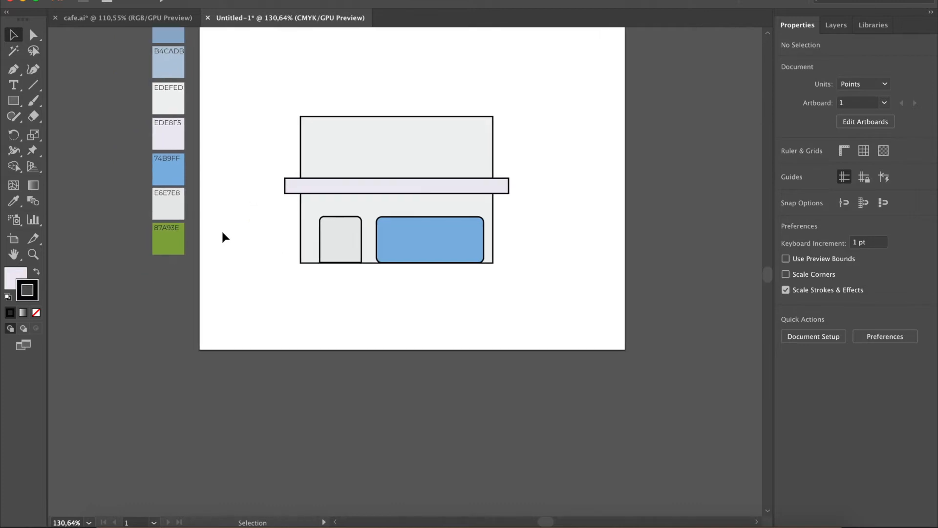
pyautogui.hscroll(-5, 303, 131)
pyautogui.scroll(-2, 304, 131)
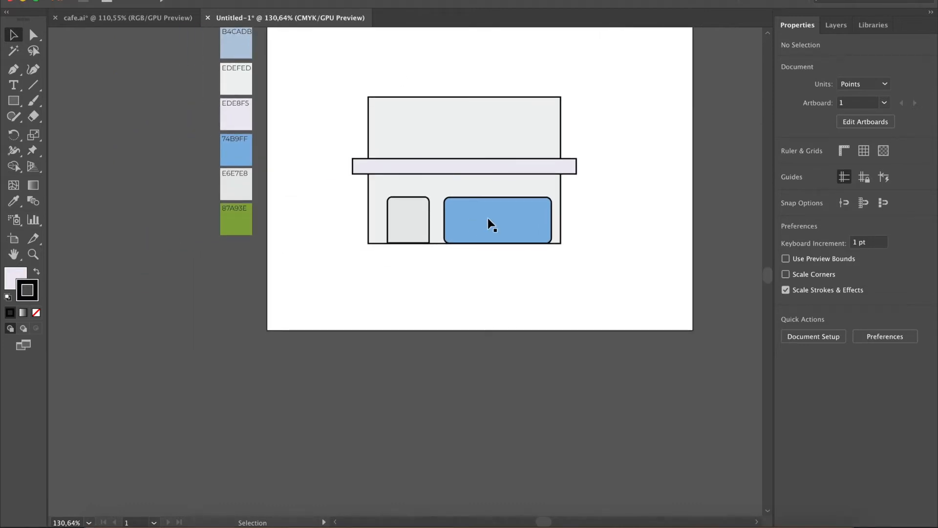
pyautogui.scroll(2, 490, 222)
pyautogui.click(519, 223)
pyautogui.scroll(2, 538, 220)
pyautogui.scroll(1, 551, 219)
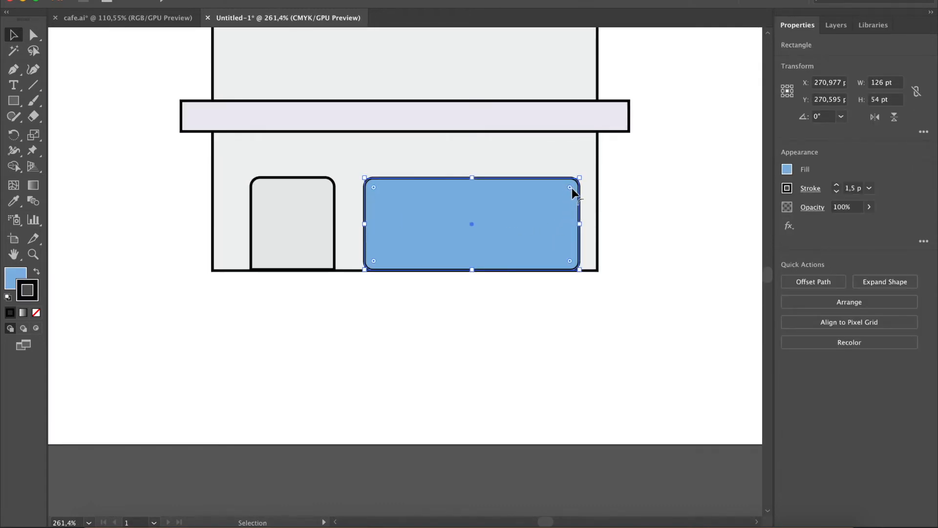
pyautogui.click(451, 345)
pyautogui.scroll(-2, 276, 206)
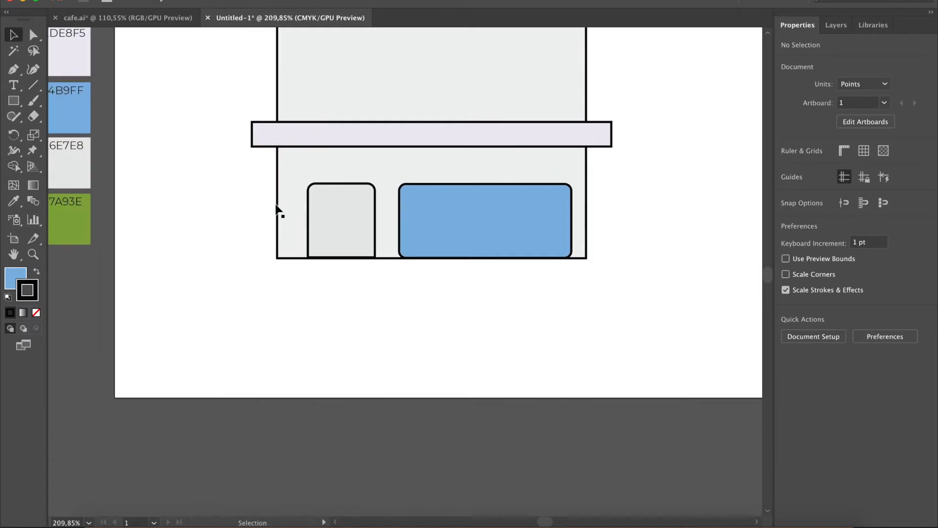
pyautogui.scroll(-2, 319, 186)
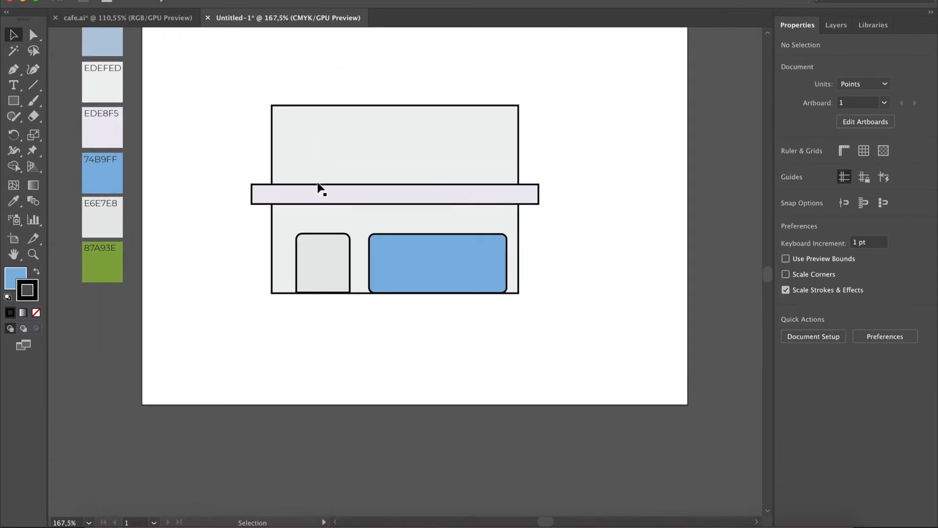
# - Draw a small rectangle in the upper part of the light grey door and size it to 20 by 21 pt
pyautogui.press('m')
pyautogui.moveTo(380, 252); pyautogui.dragTo(383, 251)
pyautogui.click(884, 82)
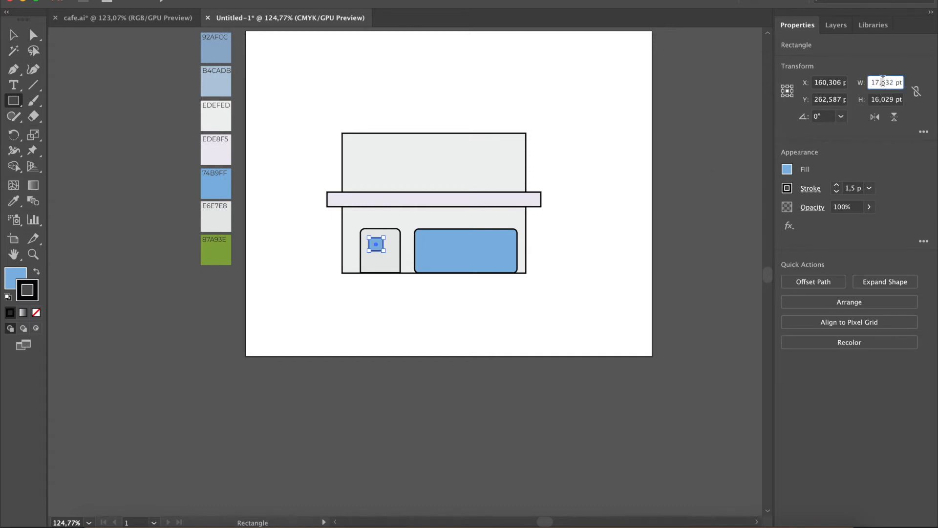
pyautogui.write('20')
pyautogui.press('Tab')
pyautogui.write('21')
pyautogui.press('Return')
pyautogui.press('v')
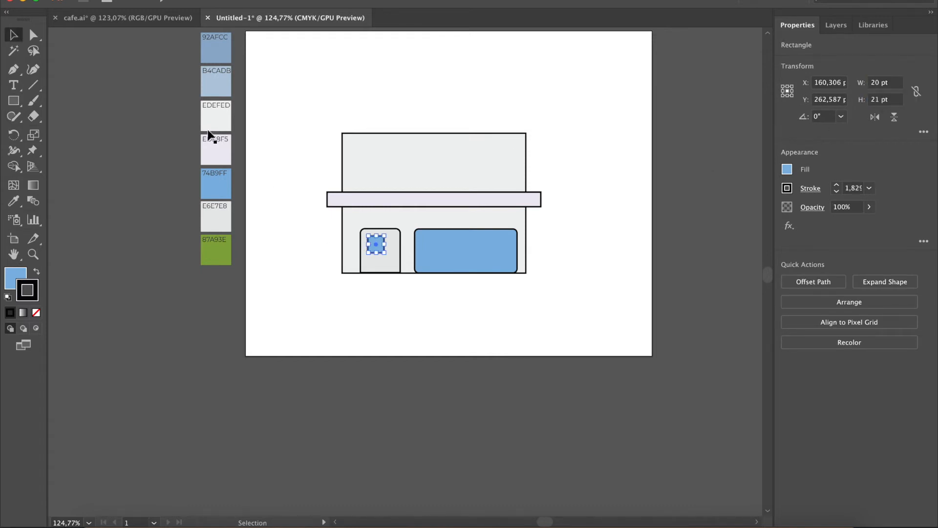
# - Fill the small rectangle on the door with white (FFFFFF)
pyautogui.hotkey('ctrl', 'shift', 'a')
pyautogui.scroll(3, 381, 242)
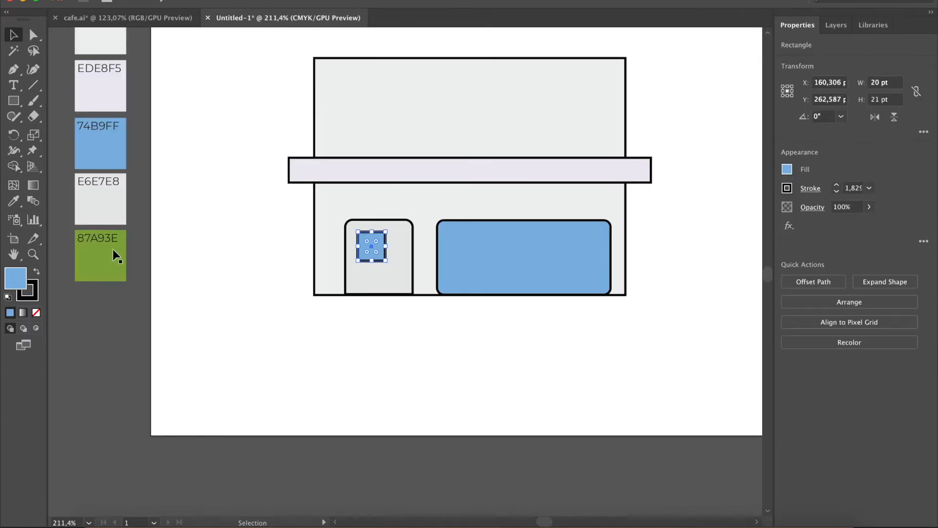
pyautogui.doubleClick(16, 279)
pyautogui.moveTo(7, 74); pyautogui.dragTo(6, 74)
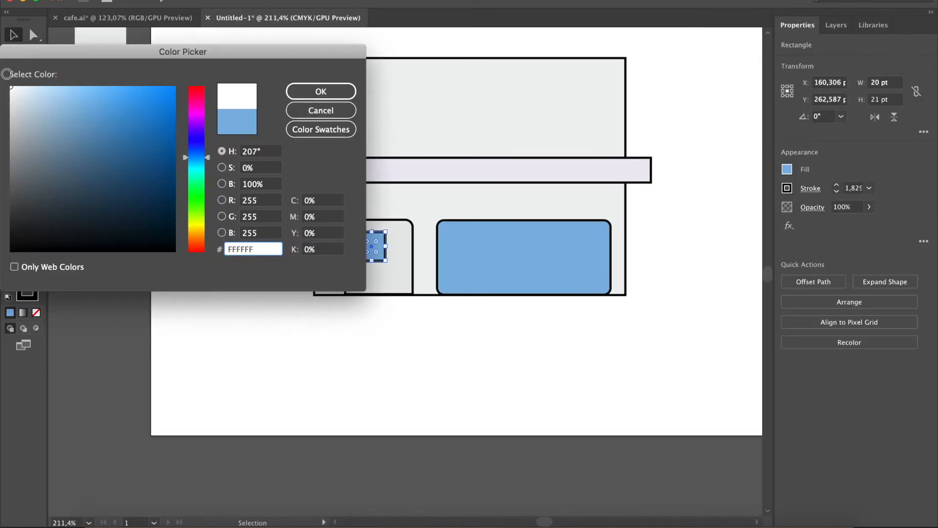
pyautogui.click(320, 92)
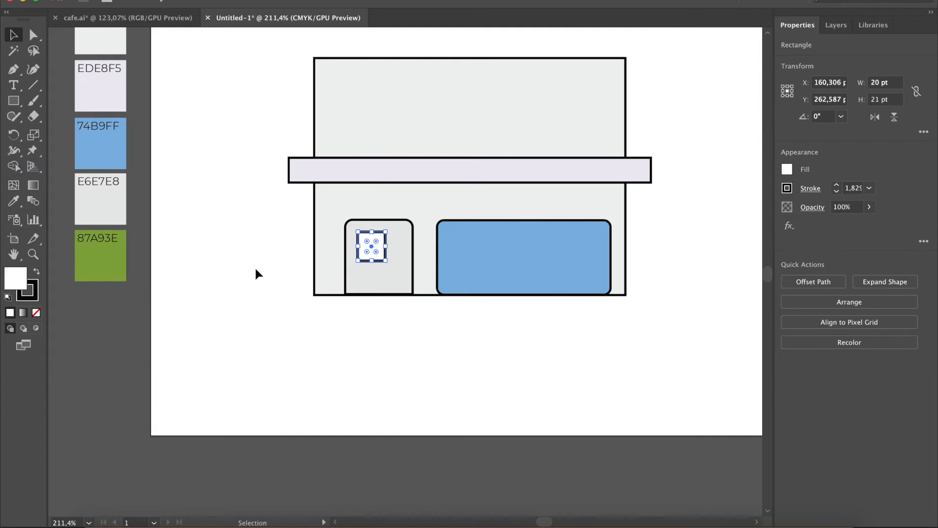
# - Set the stroke weight of the small white door rectangle to 1.5 pt
pyautogui.doubleClick(858, 187)
pyautogui.write('1')
pyautogui.write(',5')
pyautogui.press('Return')
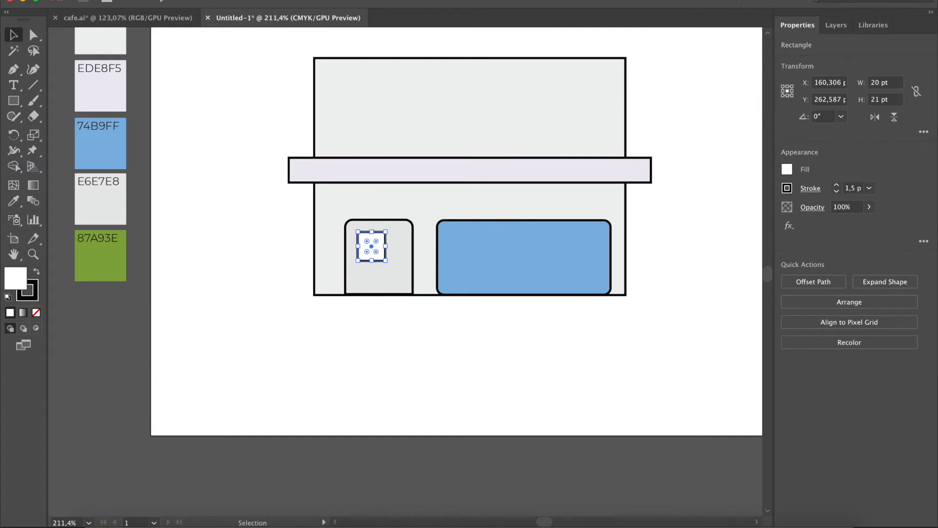
# - Reduce the stroke weight of the small white door rectangle to 1 pt
pyautogui.click(856, 187)
pyautogui.write('1')
pyautogui.press('Return')
pyautogui.click(358, 336)
# - Round all four corners of the small white door rectangle with a small radius
pyautogui.scroll(2, 391, 236)
pyautogui.click(361, 255)
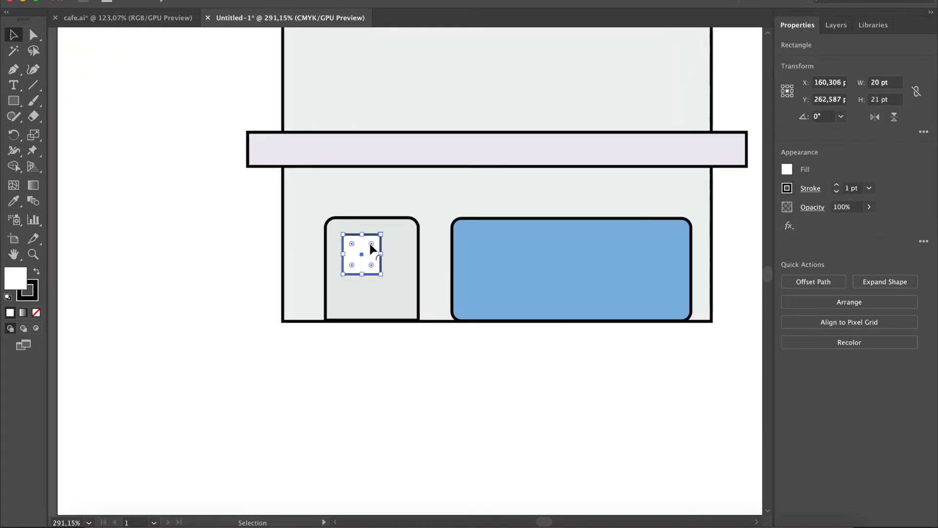
pyautogui.scroll(3, 369, 243)
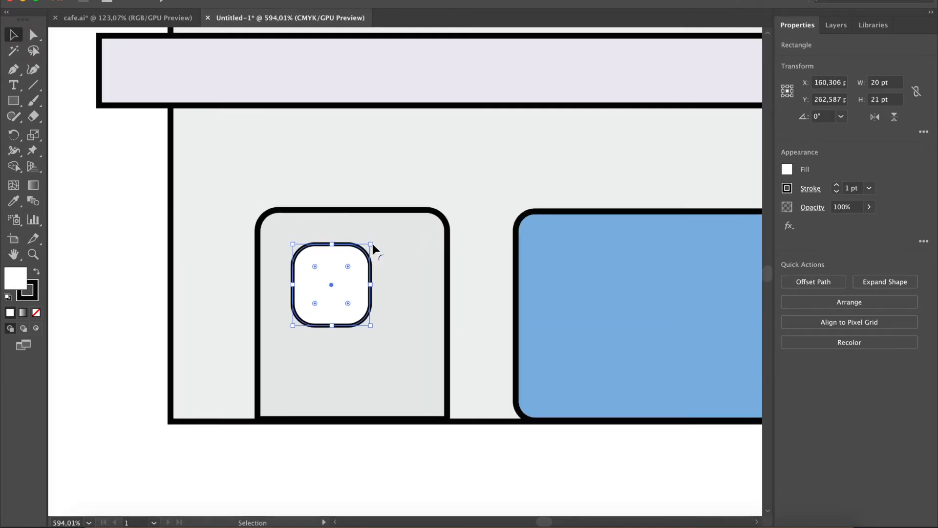
pyautogui.moveTo(349, 264); pyautogui.dragTo(361, 258)
# - Centre the small white rectangle and the light grey door horizontally on each other
pyautogui.scroll(-1, 362, 262)
pyautogui.scroll(-3, 363, 263)
pyautogui.keyDown('shift'); pyautogui.click(389, 267); pyautogui.keyUp('shift')
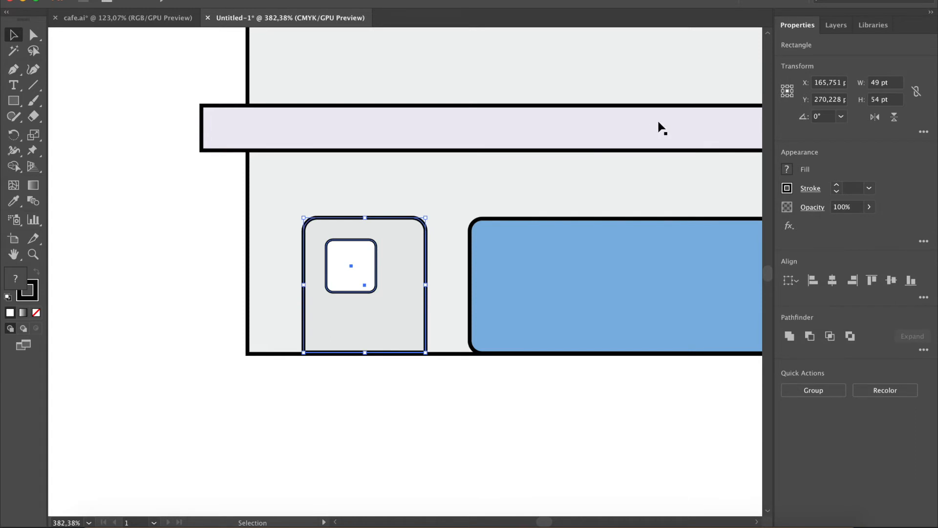
pyautogui.click(833, 285)
pyautogui.scroll(-3, 438, 359)
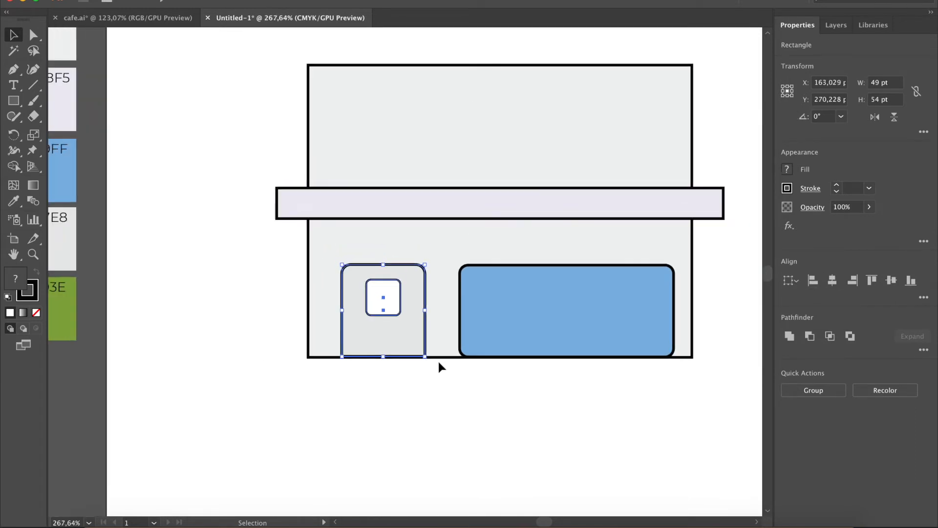
pyautogui.click(362, 376)
pyautogui.hscroll(2, 362, 370)
pyautogui.click(324, 272)
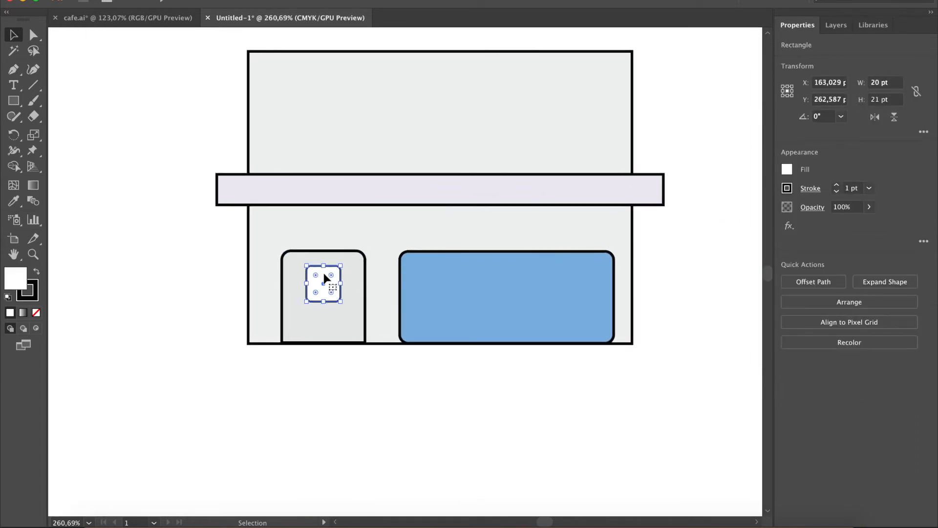
pyautogui.click(277, 370)
pyautogui.hscroll(2, 274, 386)
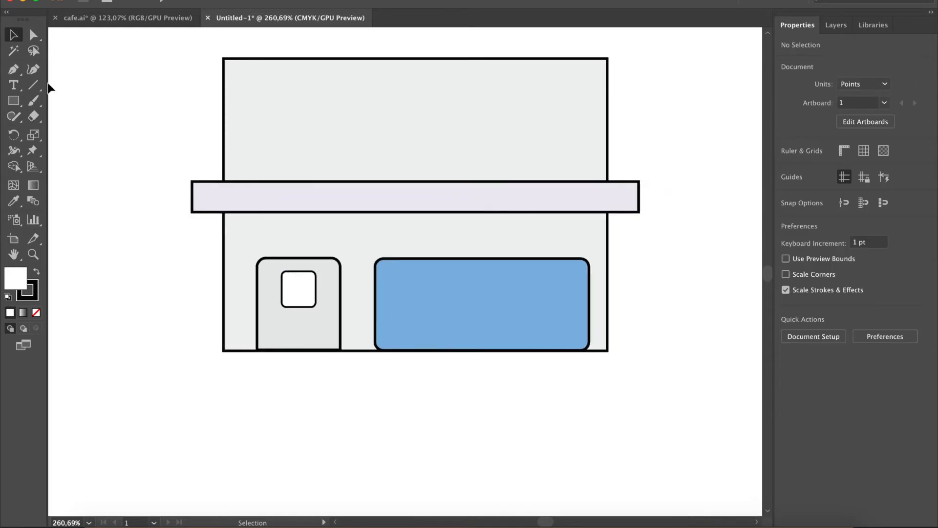
# - Draw a thin rectangle about 28 by 0.8 pt on the door beneath the white rectangle and fill it with black (000000)
pyautogui.click(18, 100)
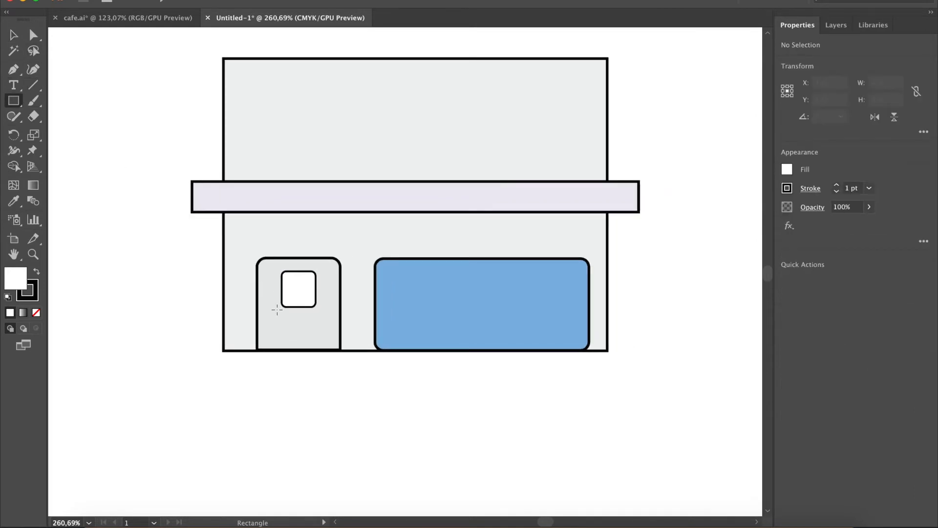
pyautogui.moveTo(308, 318); pyautogui.dragTo(327, 321)
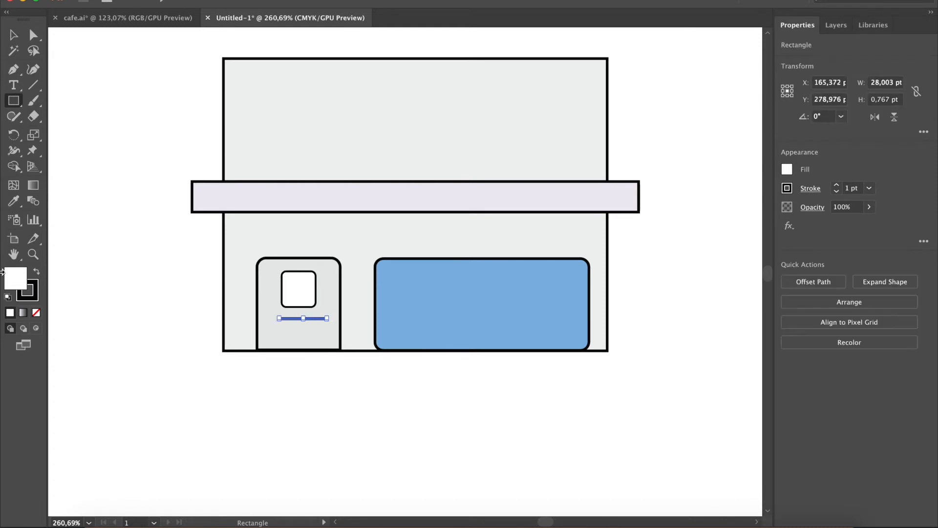
pyautogui.doubleClick(17, 276)
pyautogui.moveTo(50, 139)
pyautogui.mouseDown()
pyautogui.moveTo(10, 87)
pyautogui.moveTo(6, 252)
pyautogui.mouseUp()
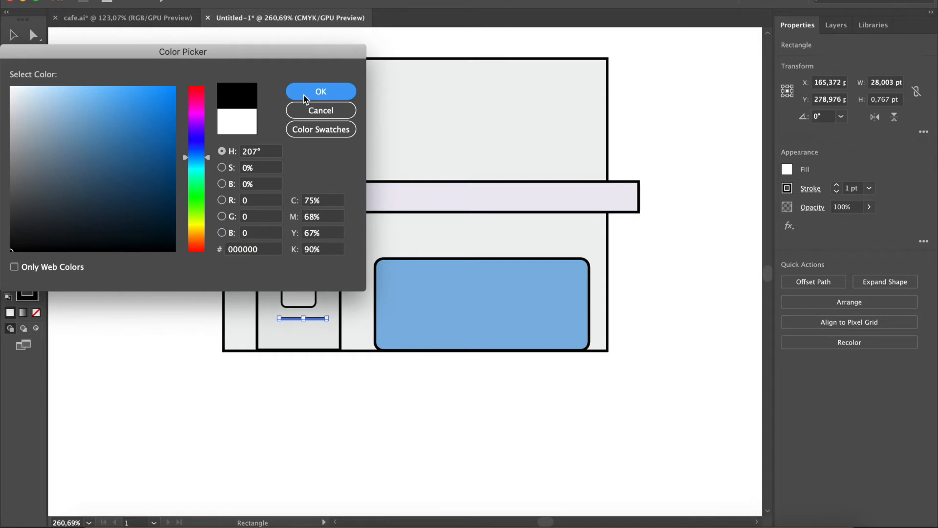
pyautogui.click(320, 91)
pyautogui.press('v')
pyautogui.click(163, 308)
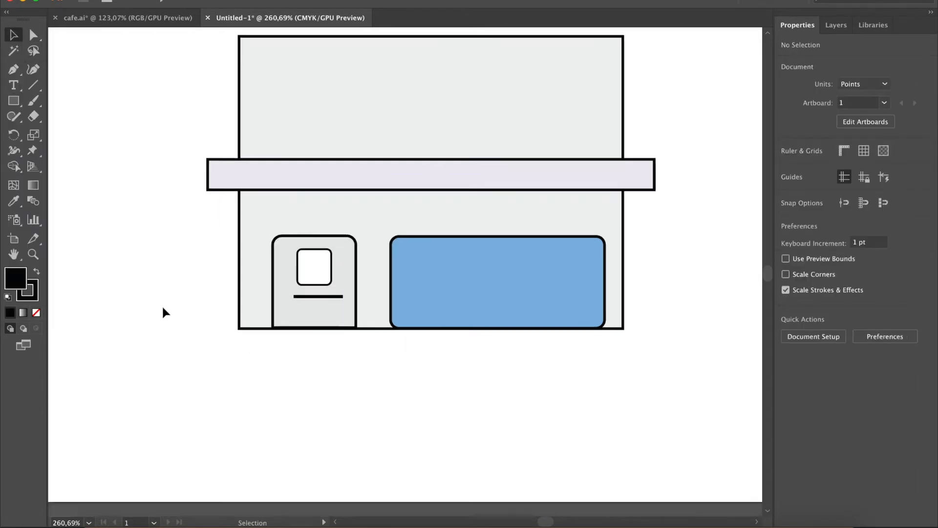
pyautogui.scroll(-2, 163, 308)
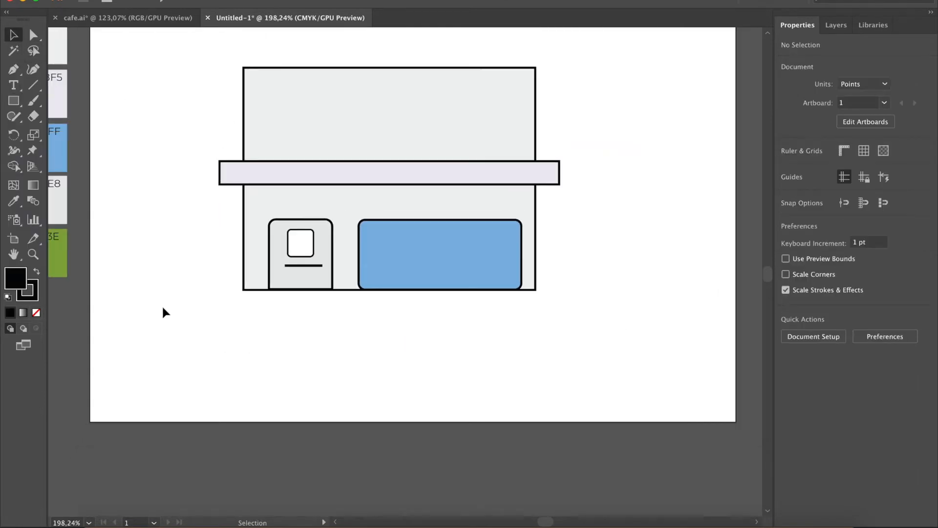
# - Centre the black line, the small white rectangle and the light grey door horizontally on each other
pyautogui.click(303, 265)
pyautogui.keyDown('shift'); pyautogui.click(303, 248); pyautogui.keyUp('shift')
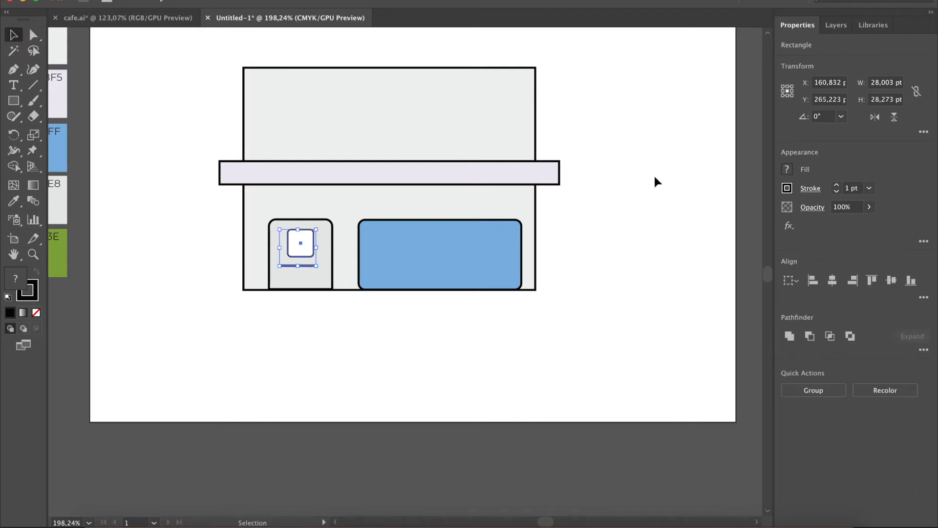
pyautogui.keyDown('shift'); pyautogui.click(329, 286); pyautogui.keyUp('shift')
pyautogui.click(833, 281)
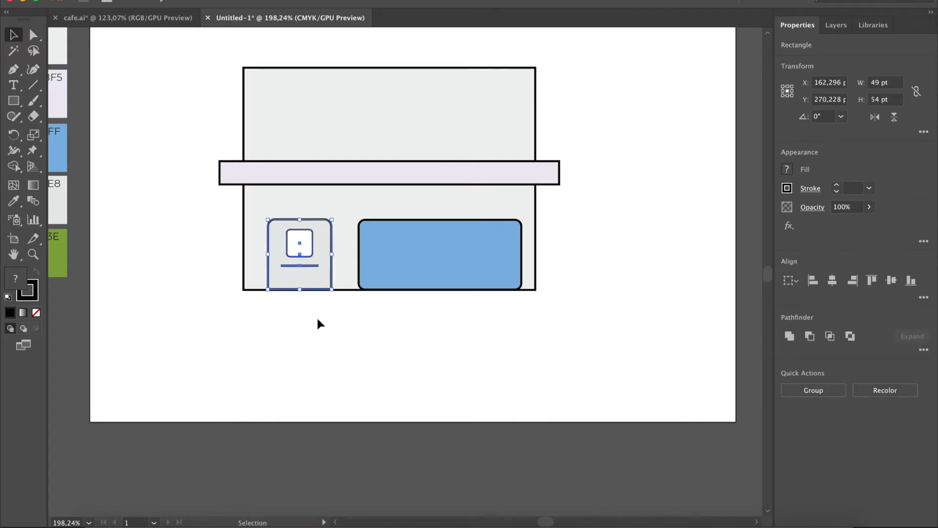
pyautogui.click(263, 334)
# - Draw a rectangle on the left half of the upper wall and size it to 90 by 45 pt
pyautogui.scroll(1, 323, 320)
pyautogui.hscroll(1, 322, 320)
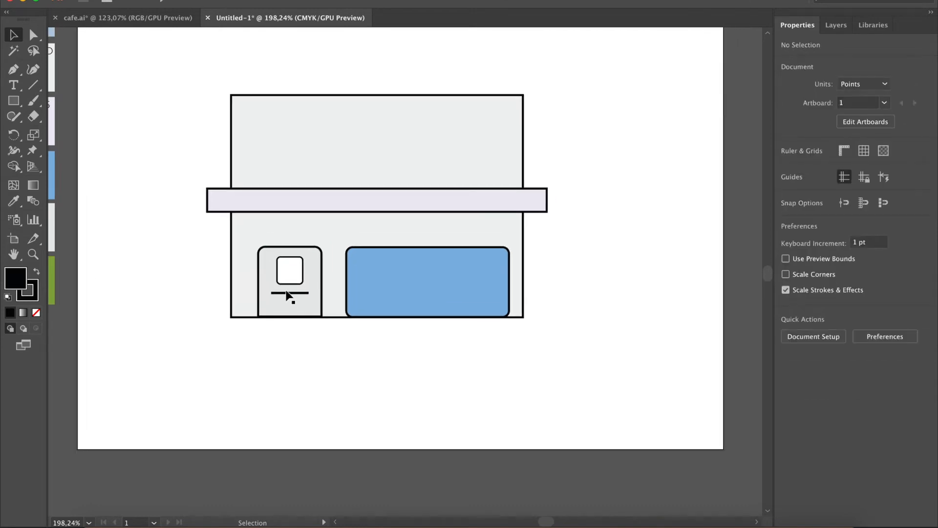
pyautogui.scroll(2, 289, 298)
pyautogui.hscroll(1, 290, 298)
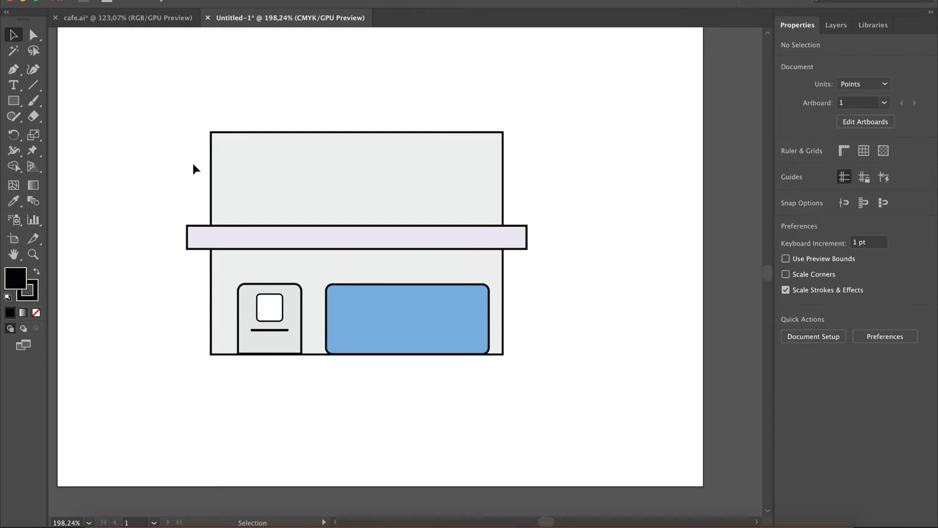
pyautogui.scroll(-2, 292, 239)
pyautogui.click(13, 101)
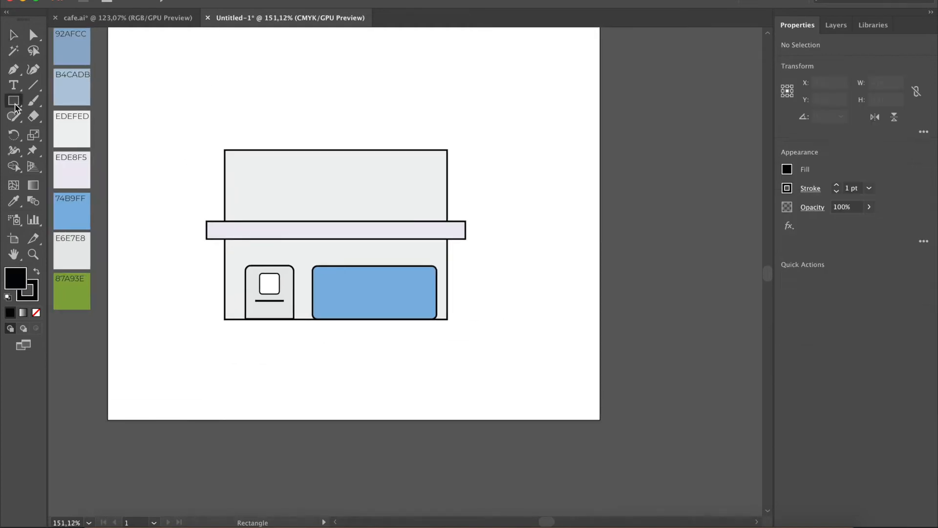
pyautogui.moveTo(250, 164); pyautogui.dragTo(323, 205)
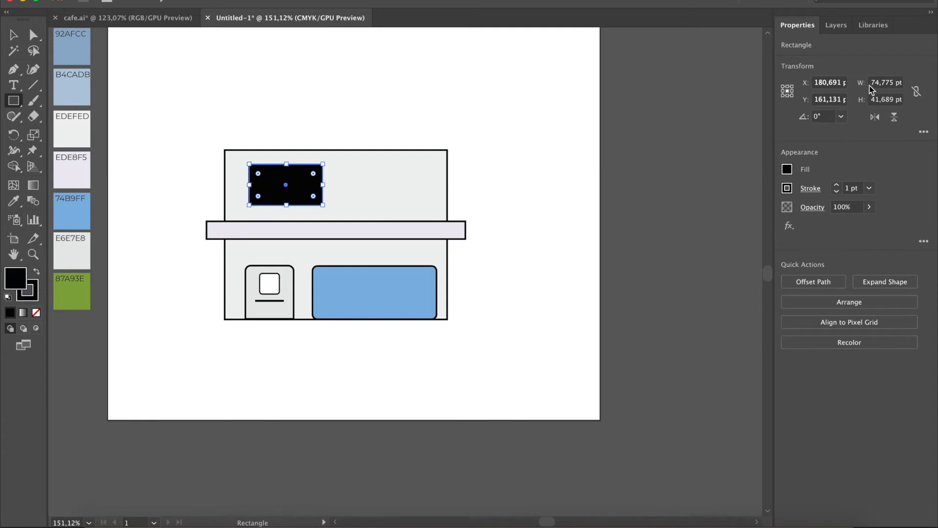
pyautogui.click(882, 83)
pyautogui.write('90')
pyautogui.press('Tab')
pyautogui.write('45')
pyautogui.press('Return')
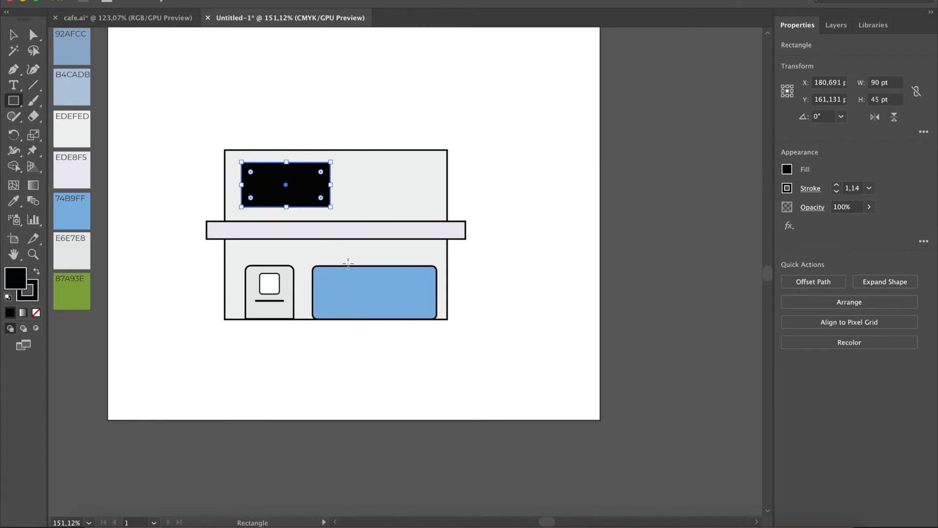
# - Copy the blue fill and 1.5 pt black stroke of the large lower window onto the new upper rectangle with the Eyedropper
pyautogui.press('i')
pyautogui.click(371, 281)
pyautogui.press('v')
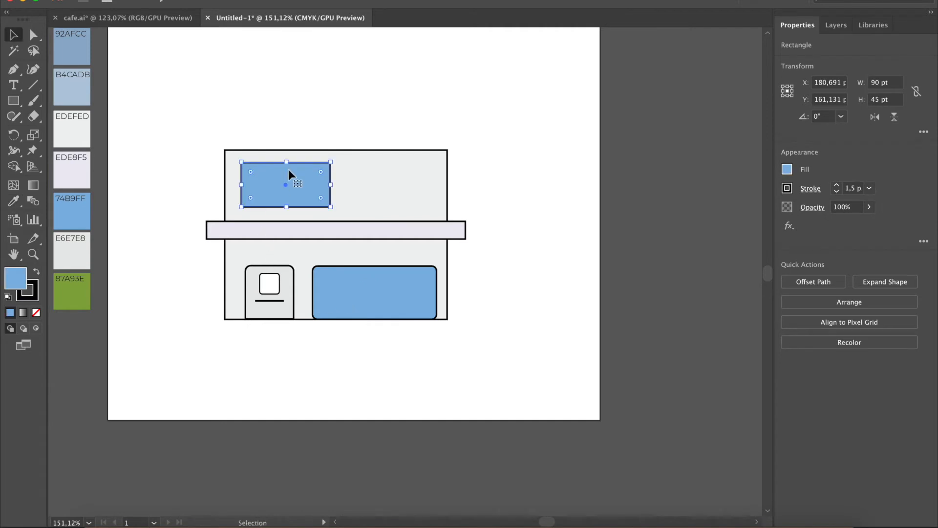
# - Round all four corners of the blue upper window with a small radius similar to the lower window's
pyautogui.scroll(5, 289, 169)
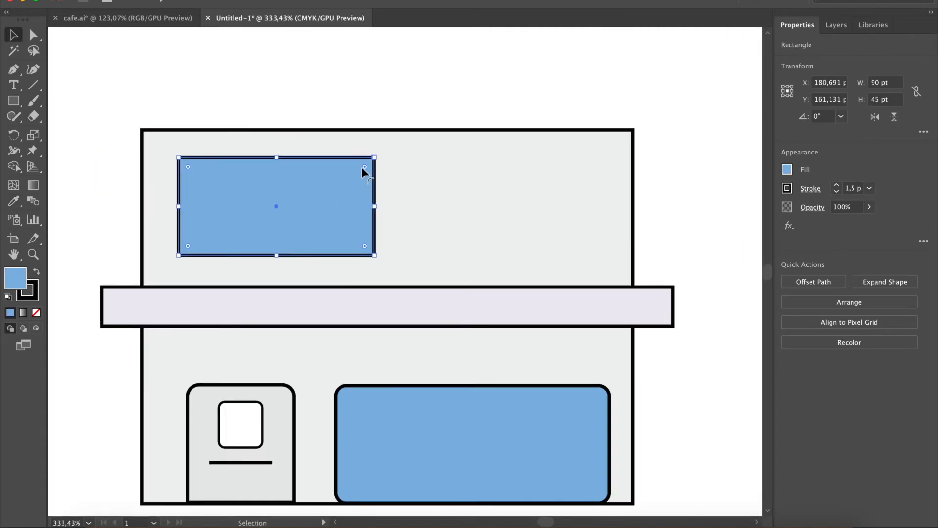
pyautogui.moveTo(359, 166); pyautogui.dragTo(361, 171)
pyautogui.scroll(1, 319, 182)
pyautogui.moveTo(377, 169); pyautogui.dragTo(382, 168)
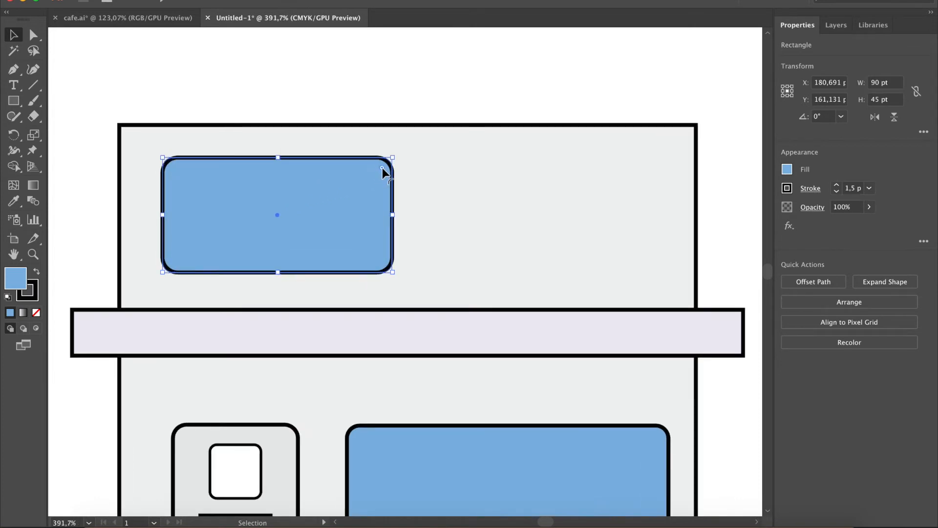
pyautogui.scroll(-1, 403, 185)
pyautogui.scroll(-4, 407, 185)
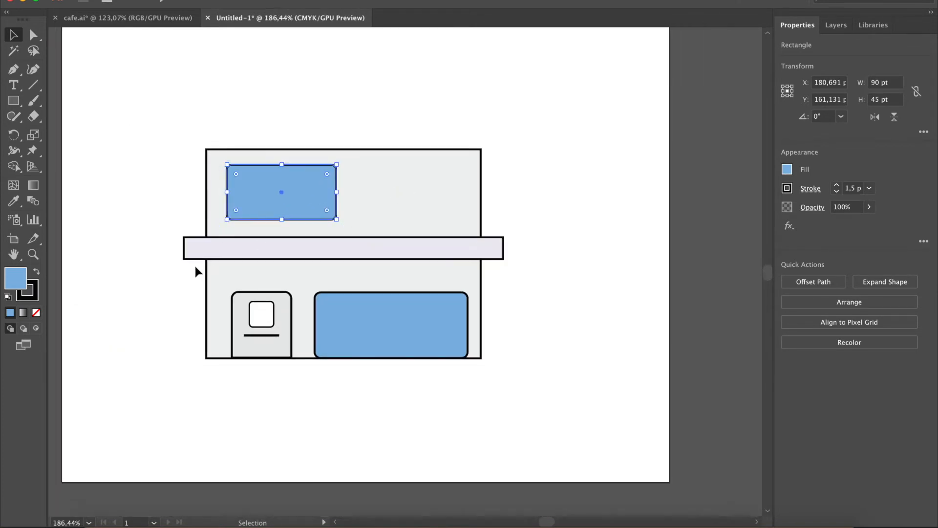
pyautogui.click(195, 266)
# - Draw a thin sill about 111 by 7 pt across the lower edge of the upper window and fill it with white (FFFFFF)
pyautogui.press('m')
pyautogui.scroll(-1, 194, 264)
pyautogui.moveTo(254, 193)
pyautogui.mouseDown()
pyautogui.moveTo(383, 200)
pyautogui.moveTo(369, 200)
pyautogui.mouseUp()
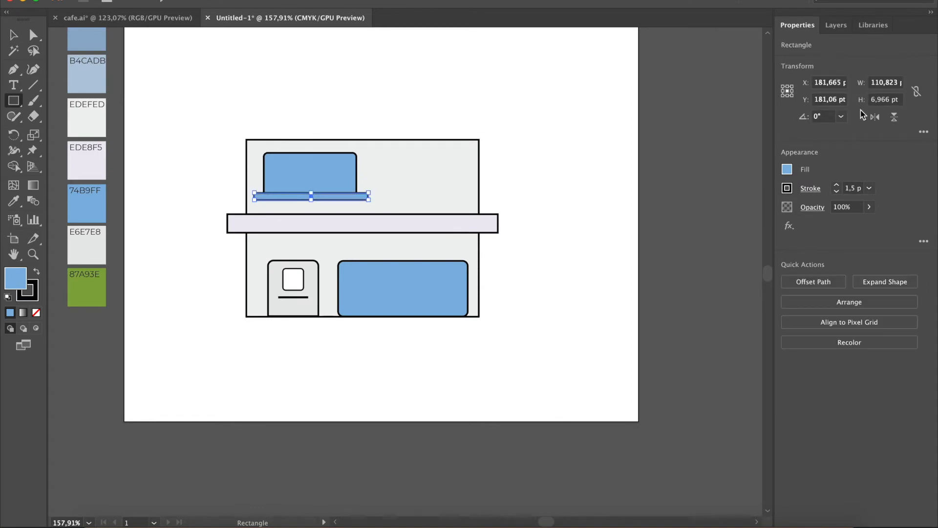
pyautogui.doubleClick(18, 285)
pyautogui.moveTo(57, 177); pyautogui.dragTo(11, 87)
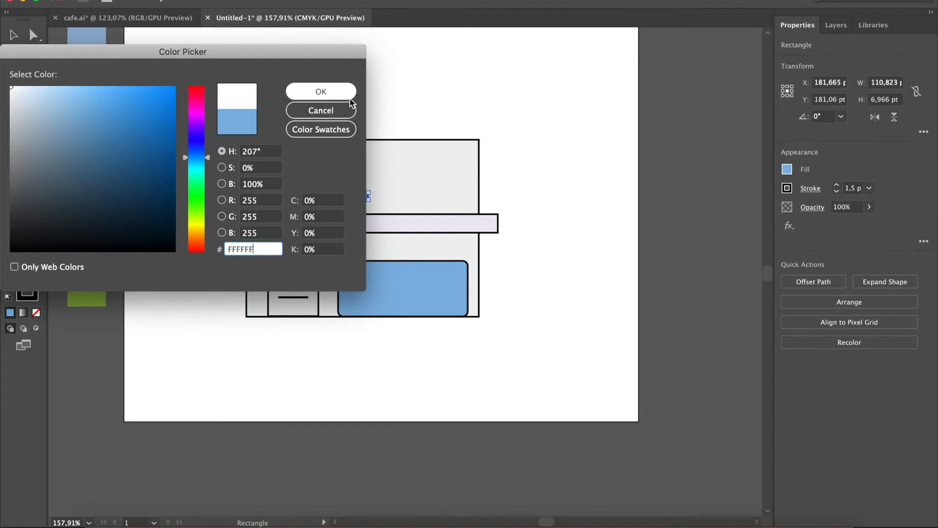
pyautogui.click(336, 92)
# - Set the white window sill's size to 102 by 8 pt
pyautogui.click(884, 82)
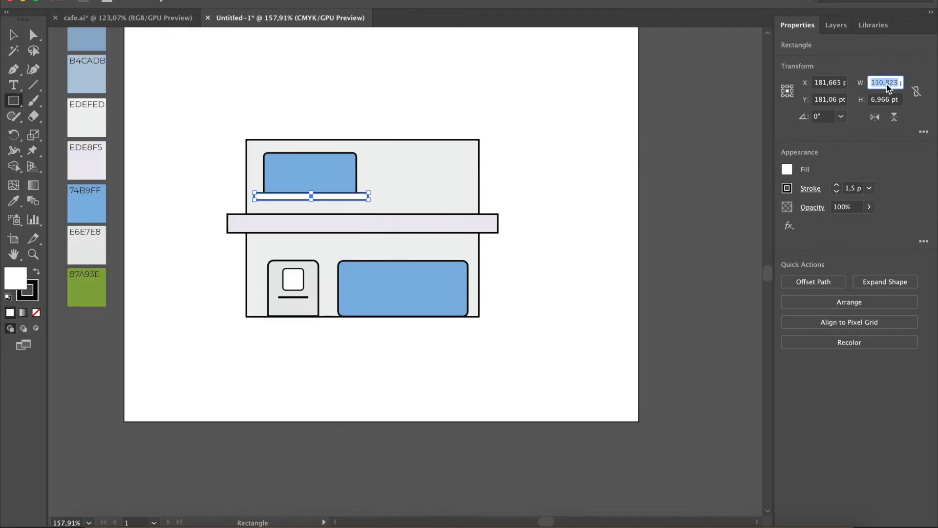
pyautogui.write('102')
pyautogui.press('Tab')
pyautogui.write('8')
pyautogui.press('Return')
# - Centre the sill and the upper window horizontally on each other, and nudge the sill down 1 pt
pyautogui.press('v')
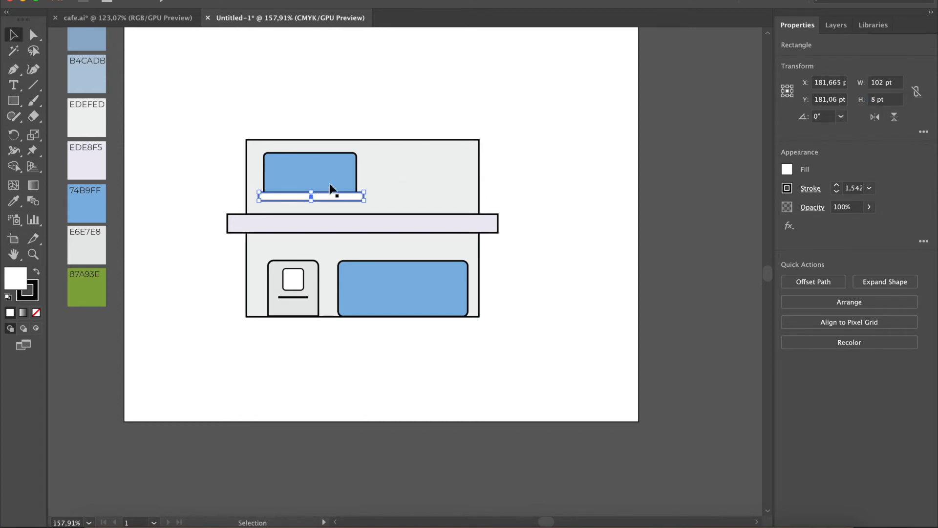
pyautogui.keyDown('shift'); pyautogui.click(350, 174); pyautogui.keyUp('shift')
pyautogui.click(837, 278)
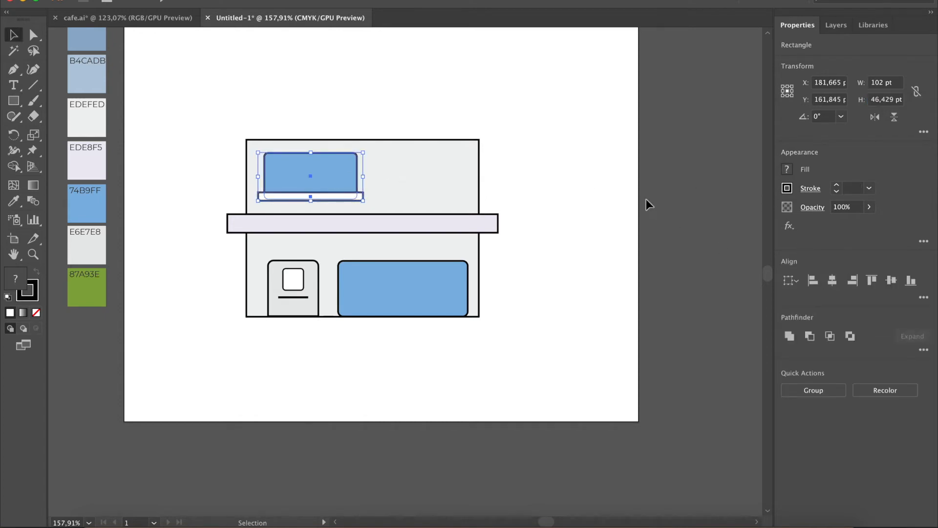
pyautogui.click(647, 198)
pyautogui.click(348, 198)
pyautogui.press('Down')
# - Group the blue upper window with its white sill
pyautogui.keyDown('shift'); pyautogui.click(328, 176); pyautogui.keyUp('shift')
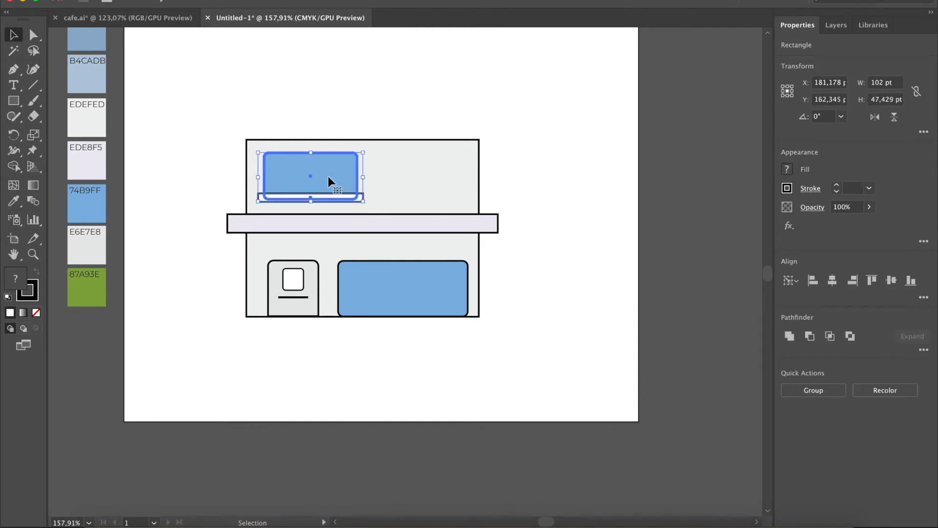
pyautogui.rightClick(336, 175)
pyautogui.click(364, 260)
pyautogui.click(207, 194)
# - Nudge the upper window group down 1 pt and place a copy of it beside it on the right half of the wall
pyautogui.click(317, 159)
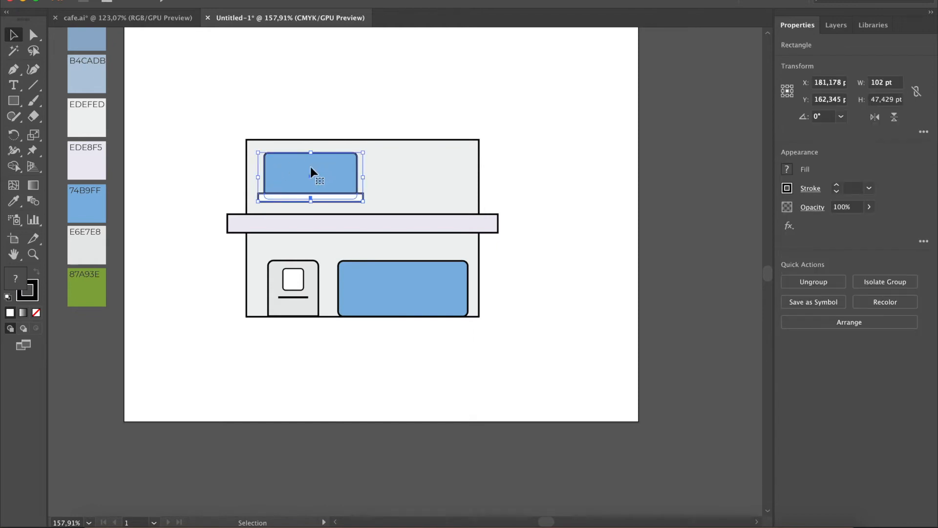
pyautogui.press('Down')
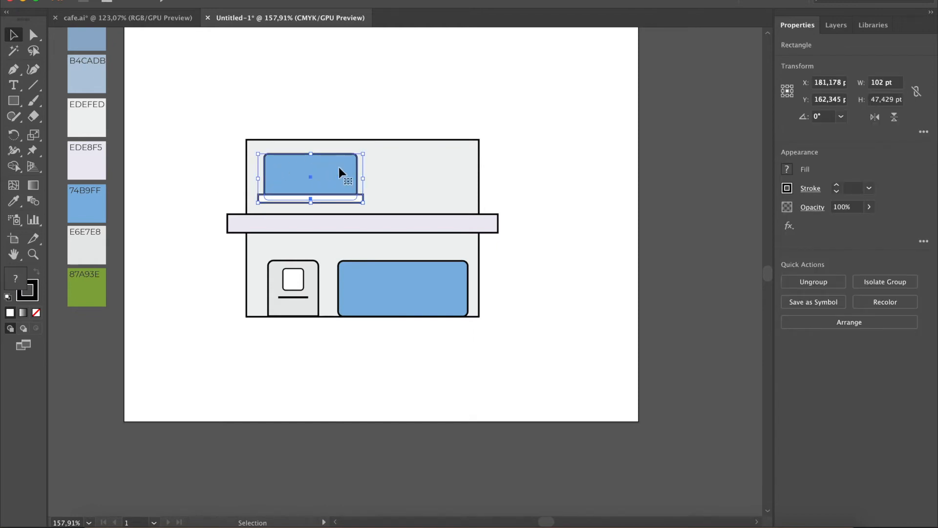
pyautogui.moveTo(322, 172); pyautogui.dragTo(296, 186)
# - Group the two upper windows and centre the pair horizontally with the wall and the lavender bar
pyautogui.keyDown('shift'); pyautogui.click(433, 175); pyautogui.keyUp('shift')
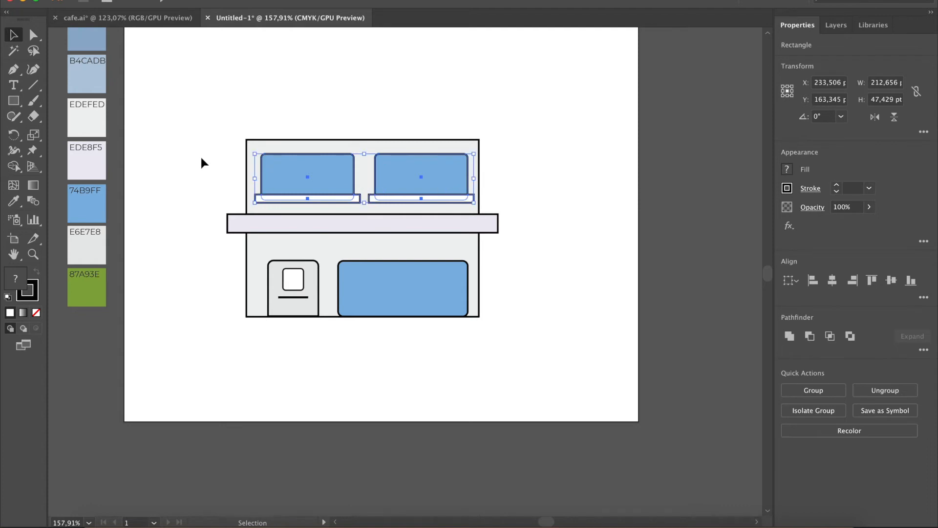
pyautogui.moveTo(343, 229); pyautogui.dragTo(774, 226)
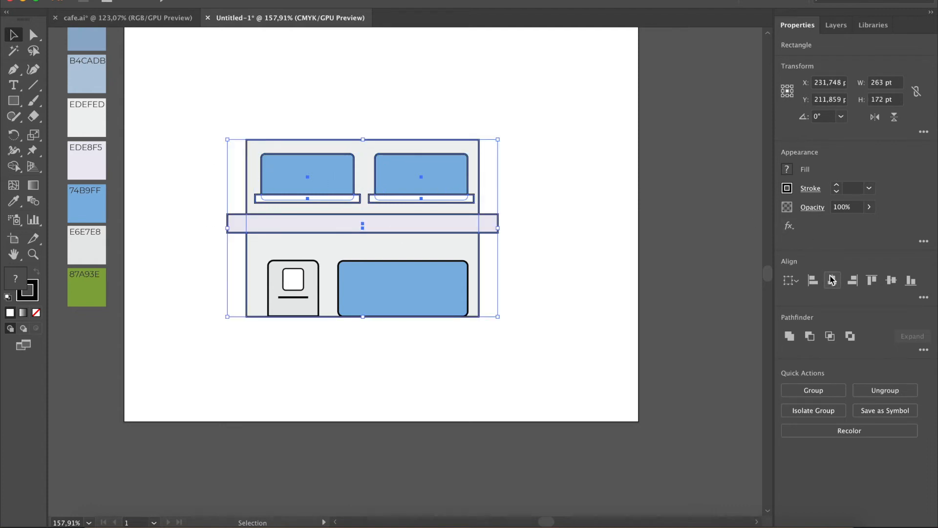
pyautogui.click(626, 243)
pyautogui.scroll(-2, 539, 240)
pyautogui.scroll(-1, 539, 243)
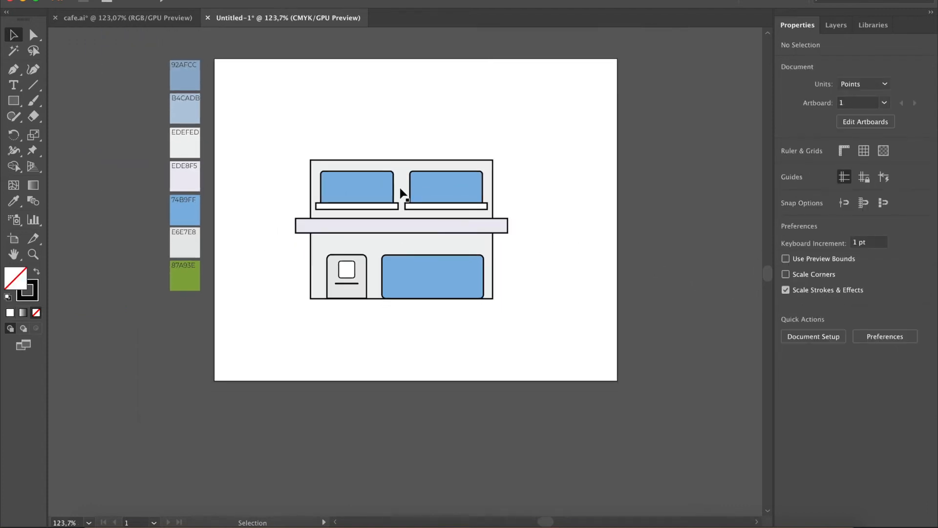
# - Nudge the pair of upper windows down 1 pt and move the lavender bar slightly lower, closer to the door
pyautogui.click(391, 191)
pyautogui.keyDown('shift'); pyautogui.click(436, 185); pyautogui.keyUp('shift')
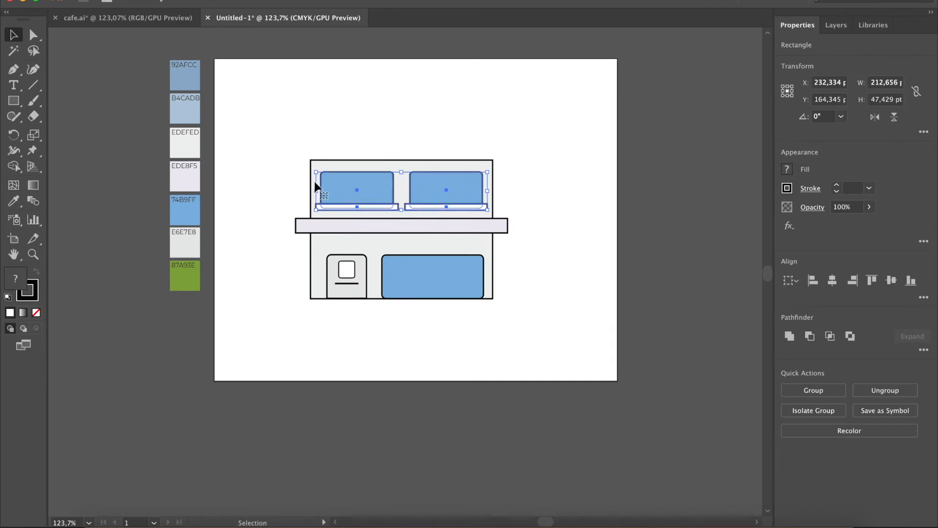
pyautogui.click(297, 196)
pyautogui.click(350, 228)
pyautogui.moveTo(350, 228); pyautogui.dragTo(336, 229)
pyautogui.click(292, 210)
# - Nudge the pair of upper windows down several points to sit midway between the wall's top and the lavender bar
pyautogui.click(375, 186)
pyautogui.press('Down')
pyautogui.press('Down')
pyautogui.press('Down')
pyautogui.press('Down')
pyautogui.press('Down')
pyautogui.press('Down')
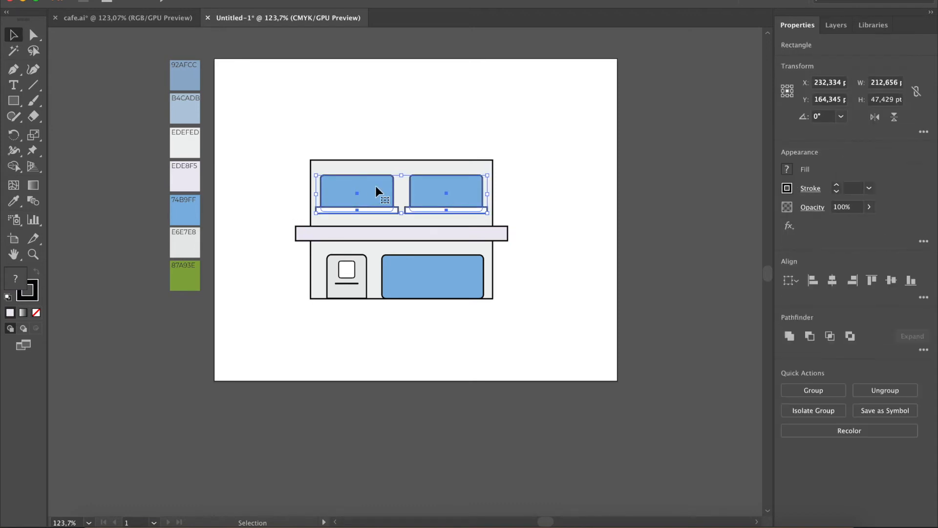
pyautogui.click(289, 205)
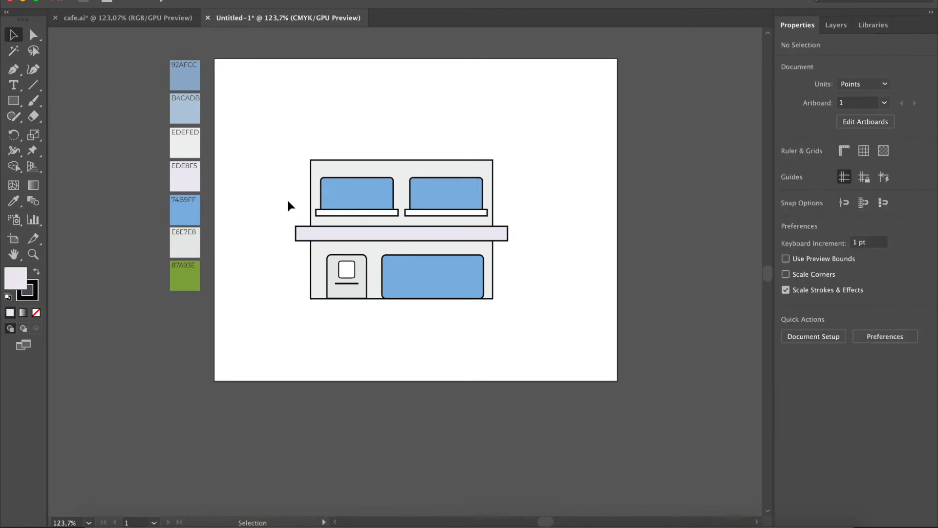
# - Duplicate the lavender bar onto the top edge of the wall as a roof and set the copy's height to 36 pt
pyautogui.click(370, 237)
pyautogui.moveTo(370, 238); pyautogui.dragTo(429, 156)
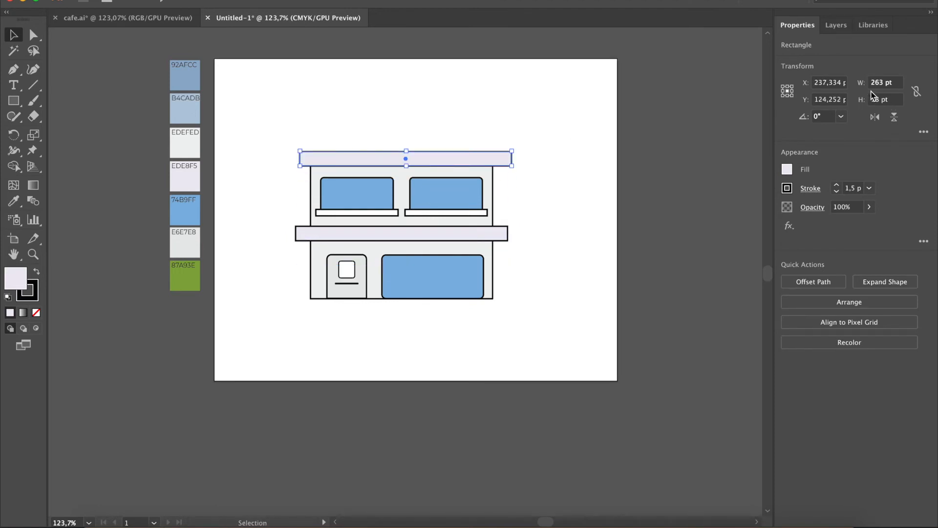
pyautogui.doubleClick(880, 100)
pyautogui.write('2')
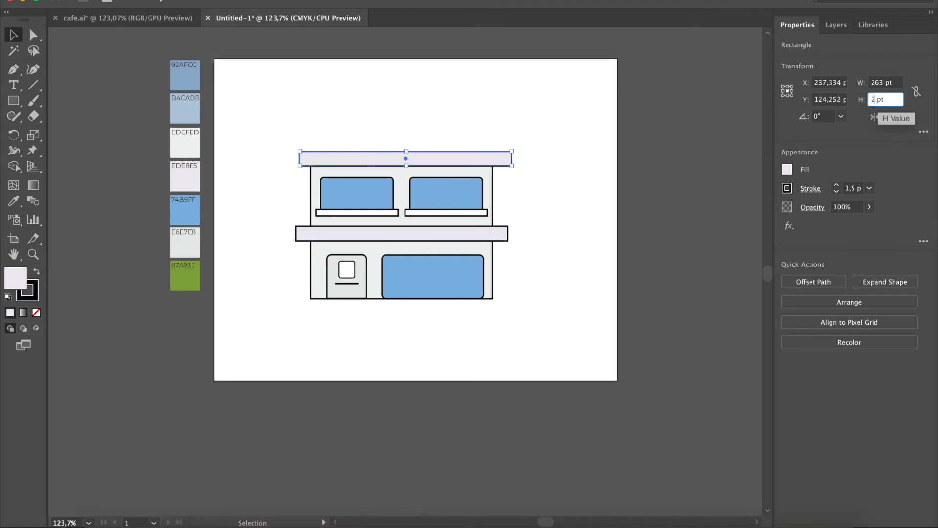
pyautogui.write('6')
pyautogui.press('Return')
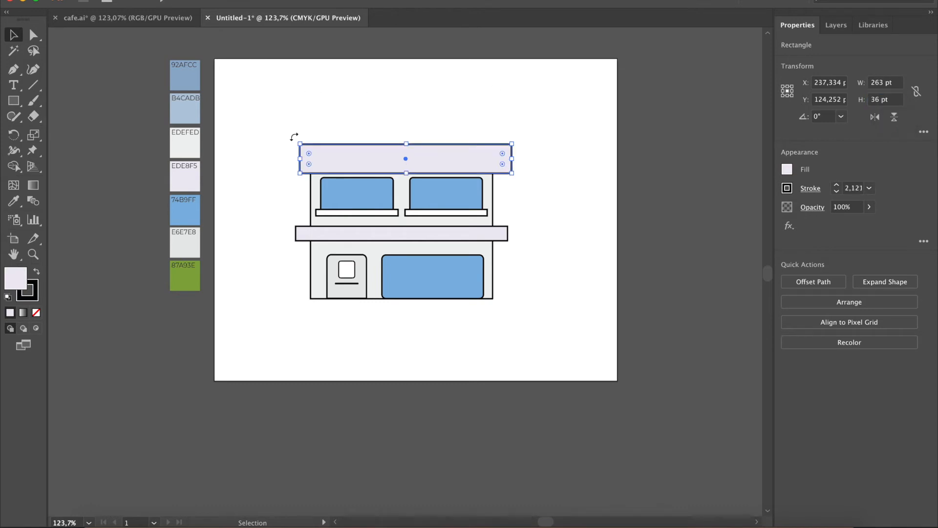
# - Move the lavender roof slightly higher above the windows and set its stroke weight to 1.5 pt
pyautogui.click(452, 128)
pyautogui.moveTo(436, 162); pyautogui.dragTo(437, 154)
pyautogui.click(854, 188)
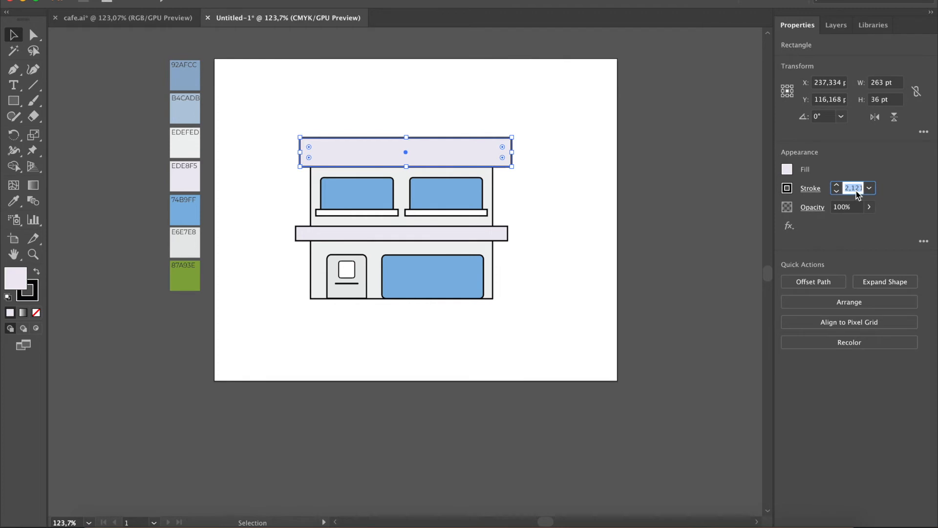
pyautogui.write('1,5')
pyautogui.press('Return')
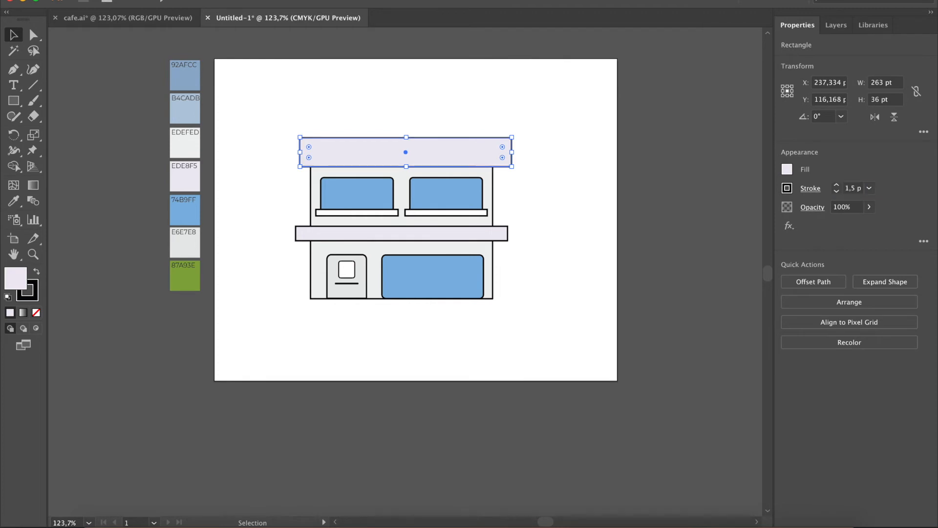
# - Centre the roof, wall, upper windows and lower lavender bar horizontally on each other
pyautogui.click(583, 188)
pyautogui.moveTo(287, 115); pyautogui.dragTo(482, 242)
pyautogui.click(833, 282)
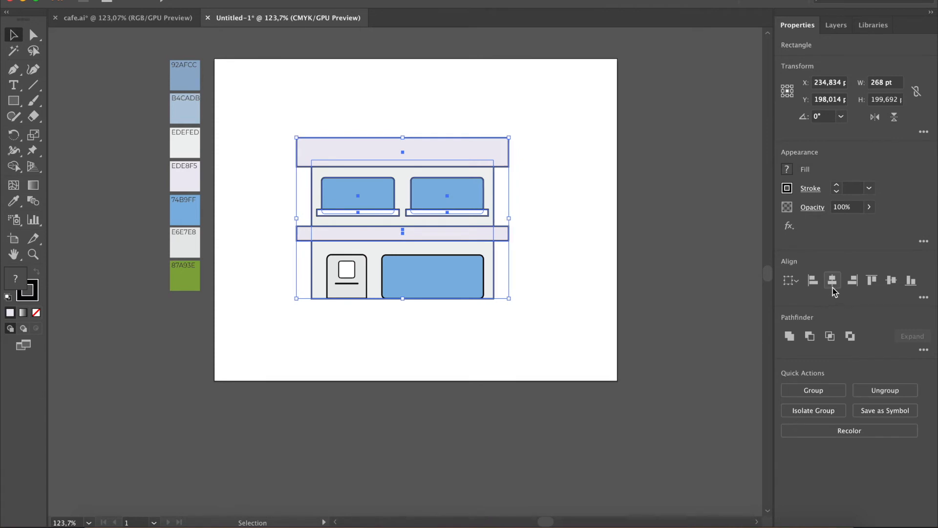
pyautogui.click(584, 268)
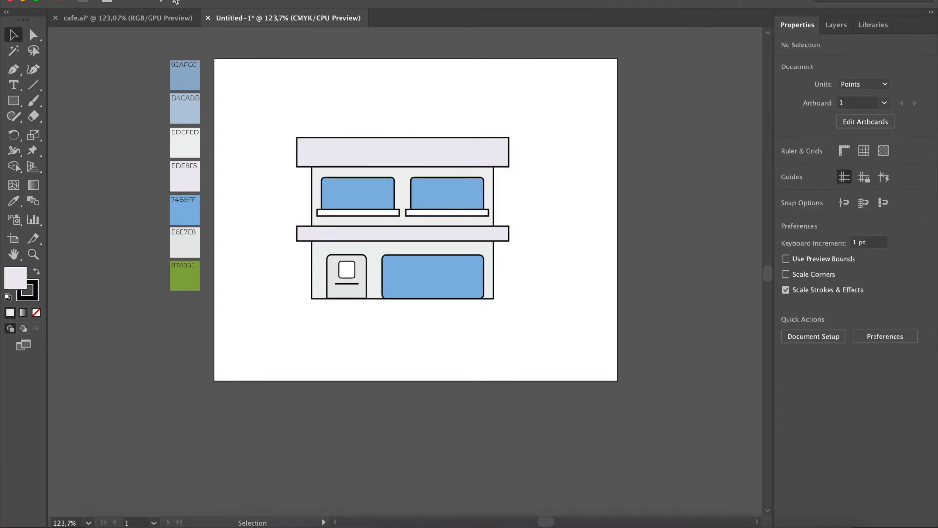
# - Draw a rounded rectangle about 37 pt high overlapping the roof's top edge and set its width to 183 pt
pyautogui.click(14, 101)
pyautogui.moveTo(14, 101); pyautogui.dragTo(74, 116)
pyautogui.moveTo(361, 115)
pyautogui.mouseDown()
pyautogui.moveTo(422, 144)
pyautogui.moveTo(483, 145)
pyautogui.mouseUp()
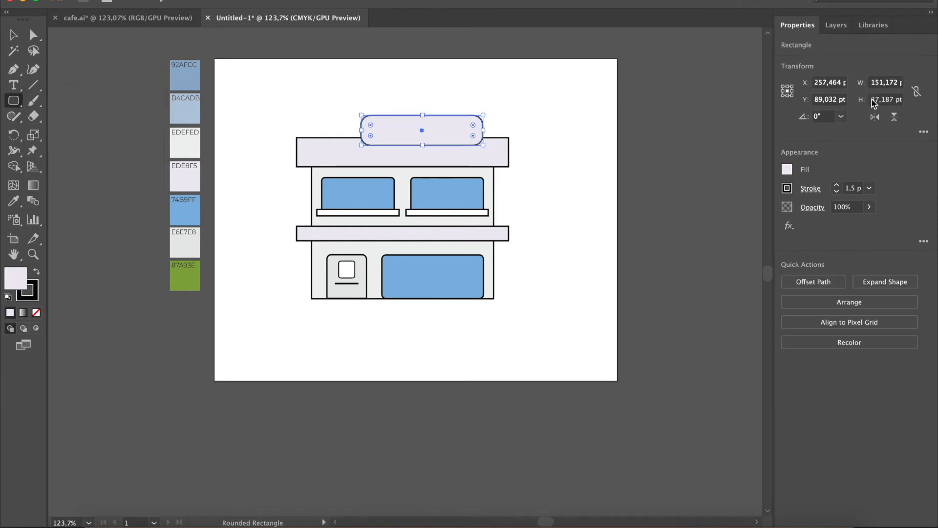
pyautogui.click(884, 83)
pyautogui.write('18')
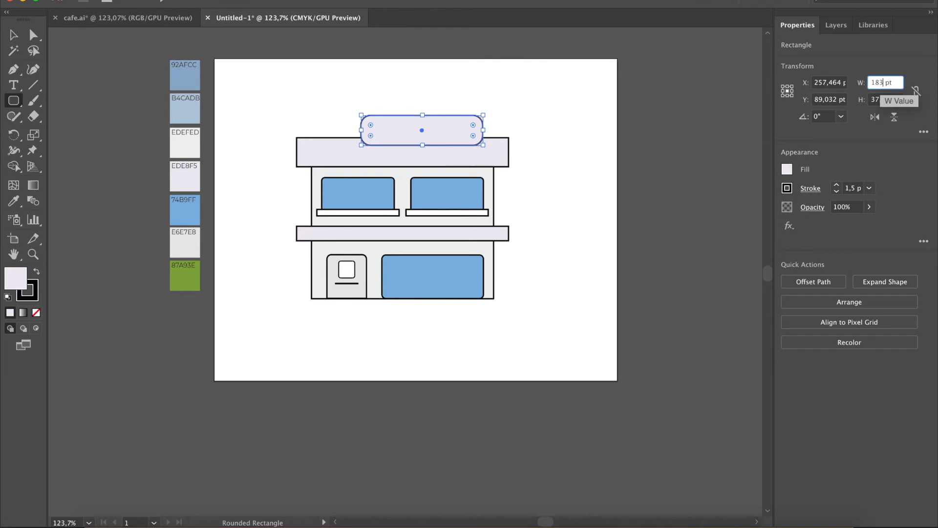
pyautogui.write('3')
pyautogui.press('Tab')
pyautogui.press('Return')
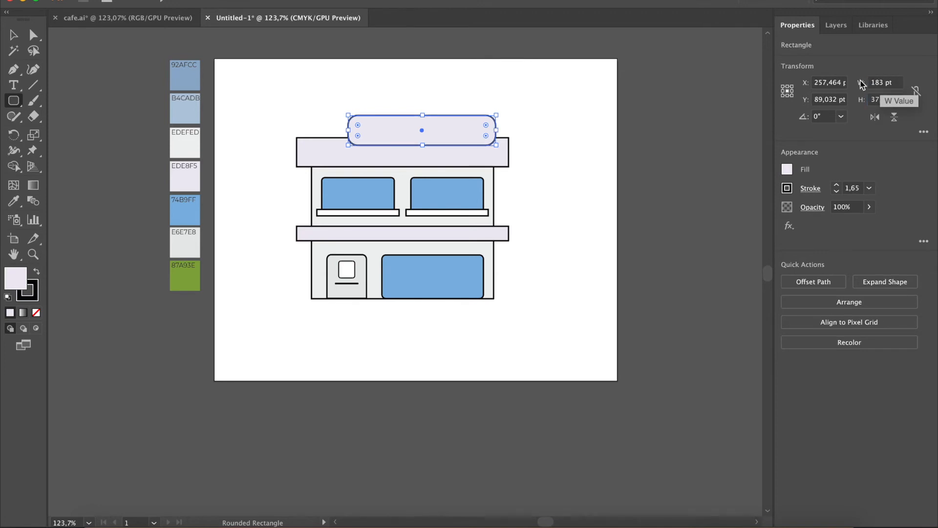
# - Fill the sign's rounded rectangle with colour FFDDA4 and check it against the finished café in the reference document
pyautogui.press('v')
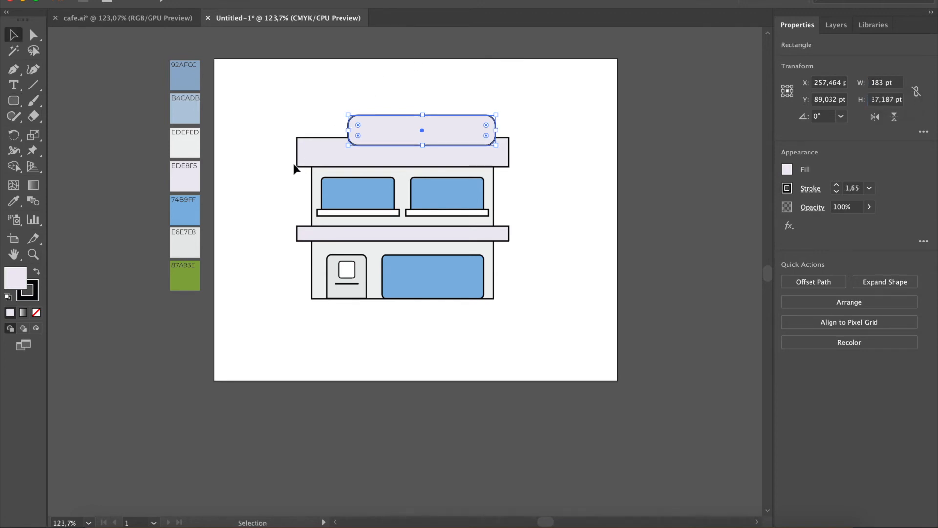
pyautogui.doubleClick(11, 278)
pyautogui.write('FFDDA4')
pyautogui.press('Return')
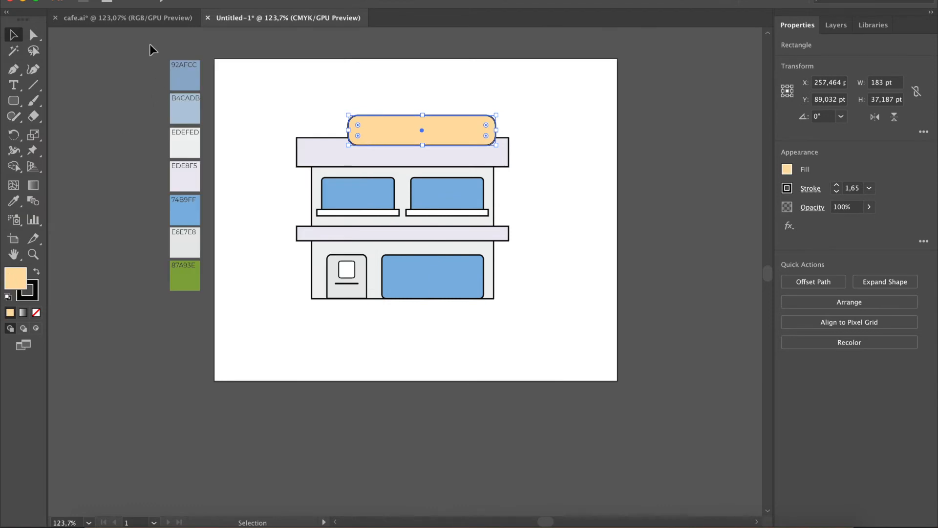
pyautogui.click(148, 20)
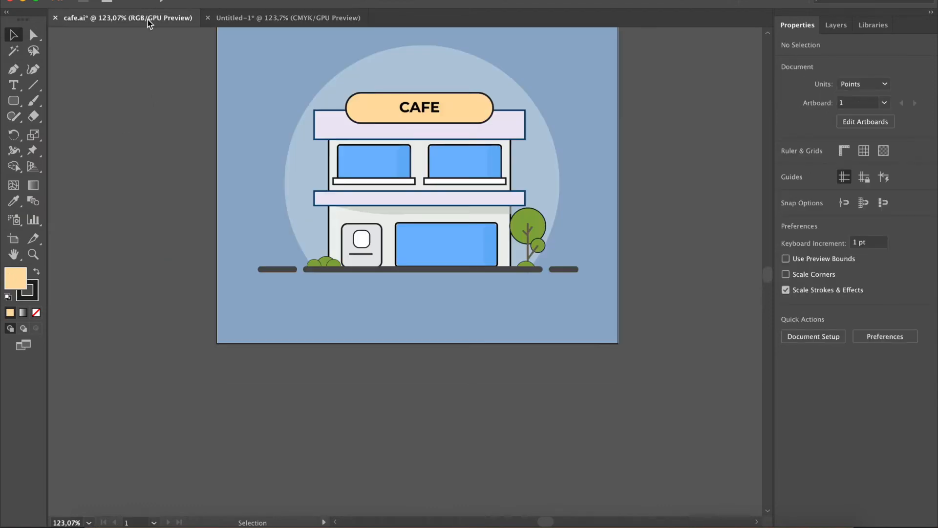
pyautogui.click(234, 18)
pyautogui.click(281, 112)
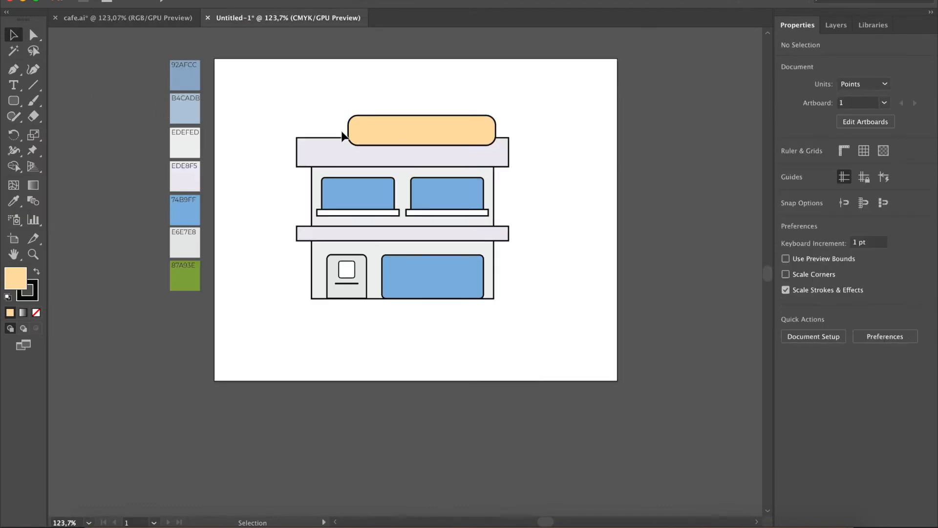
# - Move the sign over the roof's middle and centre it horizontally with the roof, wall, upper windows and lavender bar
pyautogui.moveTo(412, 132); pyautogui.dragTo(395, 130)
pyautogui.moveTo(305, 99); pyautogui.dragTo(406, 247)
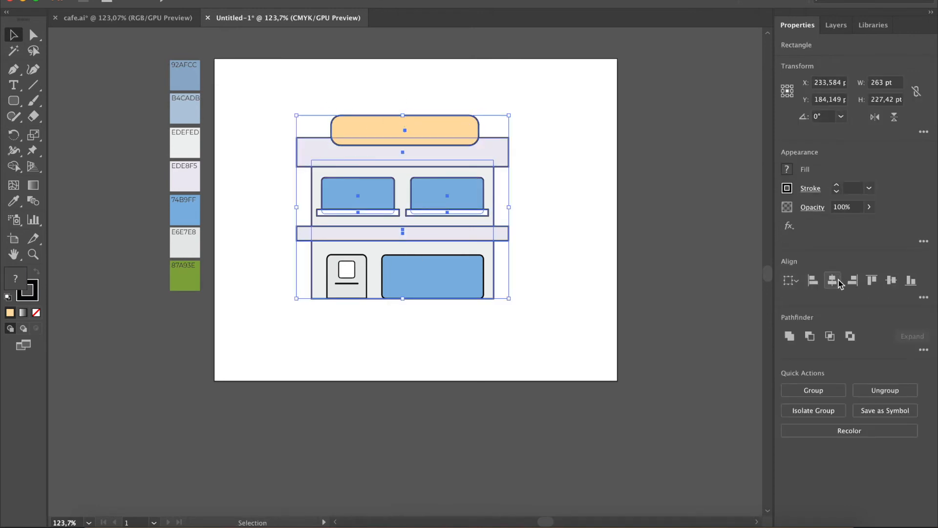
pyautogui.click(831, 281)
pyautogui.click(614, 221)
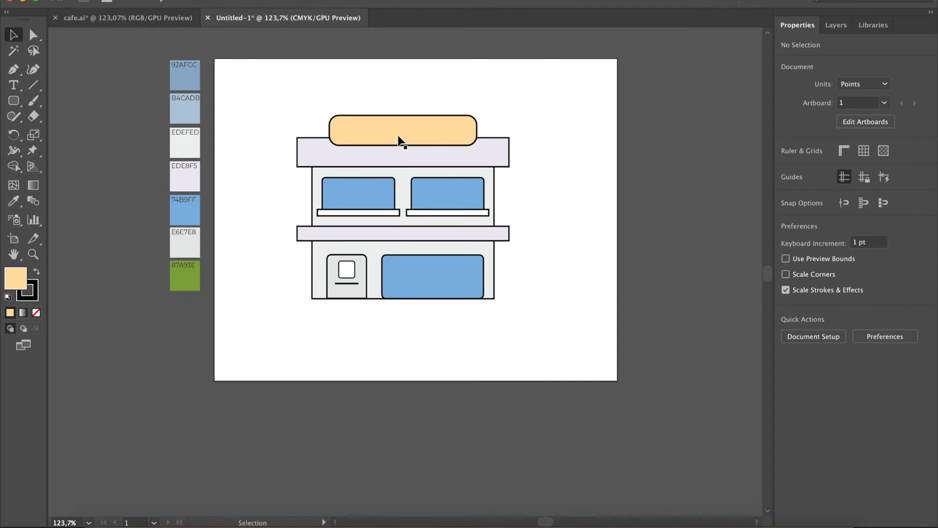
# - Move the sign slightly lower onto the roof and round its corners a little more
pyautogui.moveTo(432, 128); pyautogui.dragTo(432, 134)
pyautogui.click(307, 101)
pyautogui.scroll(5, 411, 119)
pyautogui.click(468, 108)
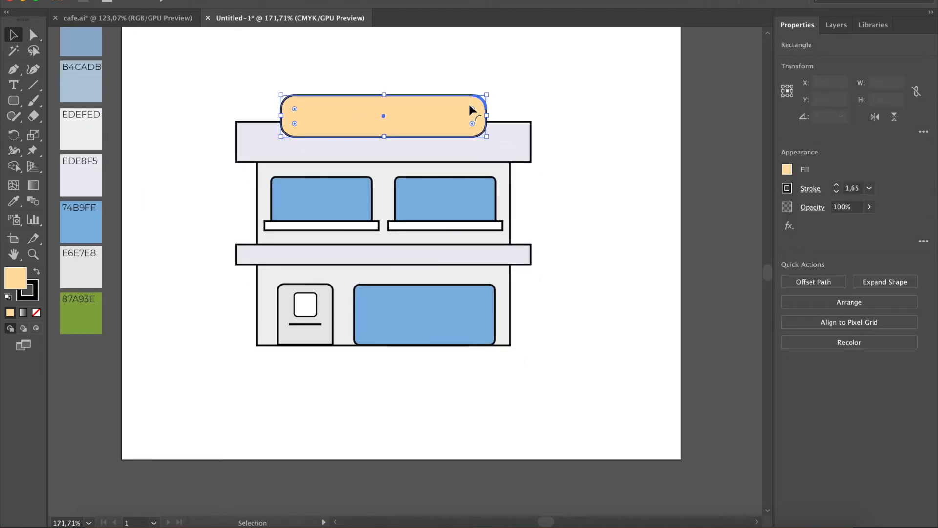
pyautogui.scroll(-5, 465, 106)
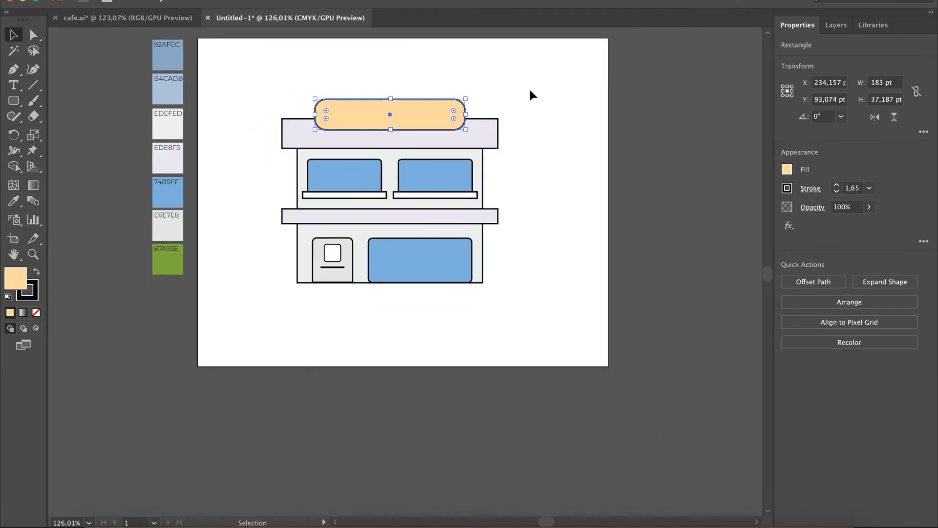
# - Add the text CAFE over the orange sign
pyautogui.click(529, 87)
pyautogui.press('t')
pyautogui.click(406, 111)
pyautogui.write('CAFE')
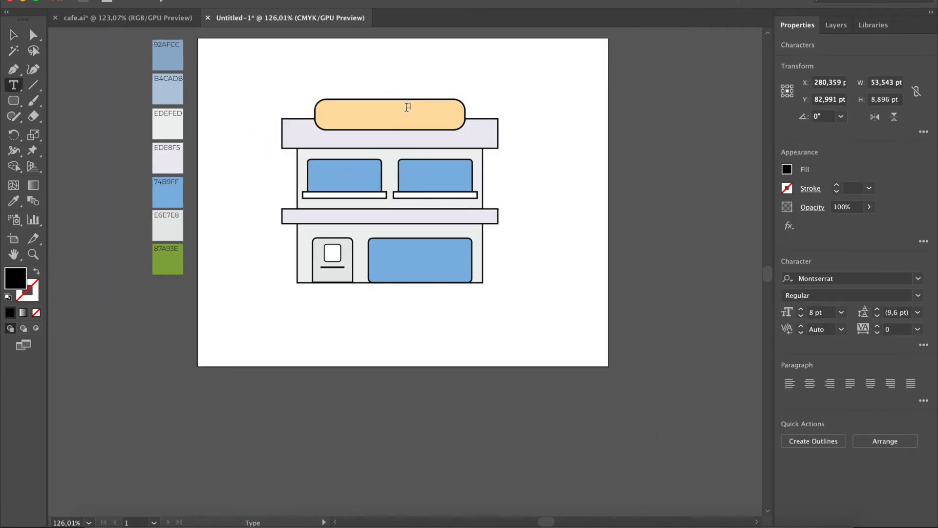
pyautogui.press('Escape')
# - Set the CAFE text to Montserrat Bold at 22 pt
pyautogui.click(916, 296)
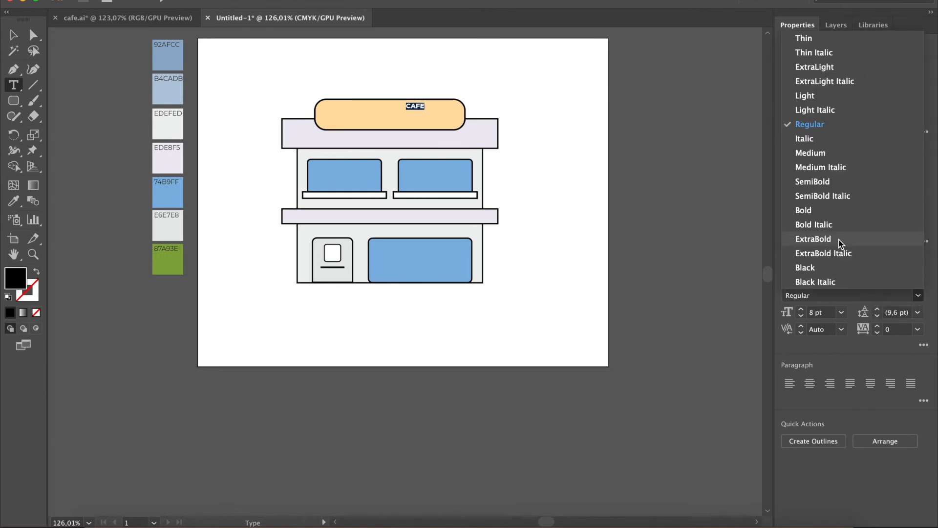
pyautogui.click(845, 222)
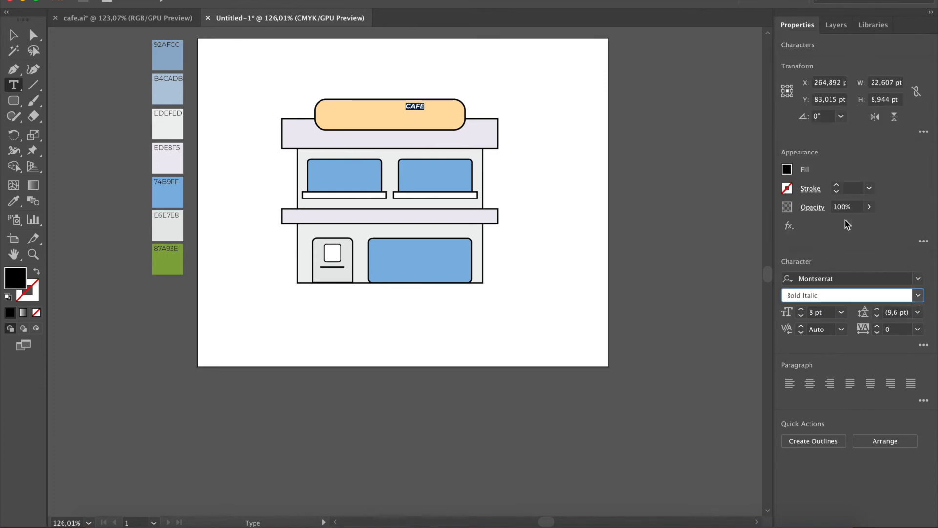
pyautogui.click(917, 295)
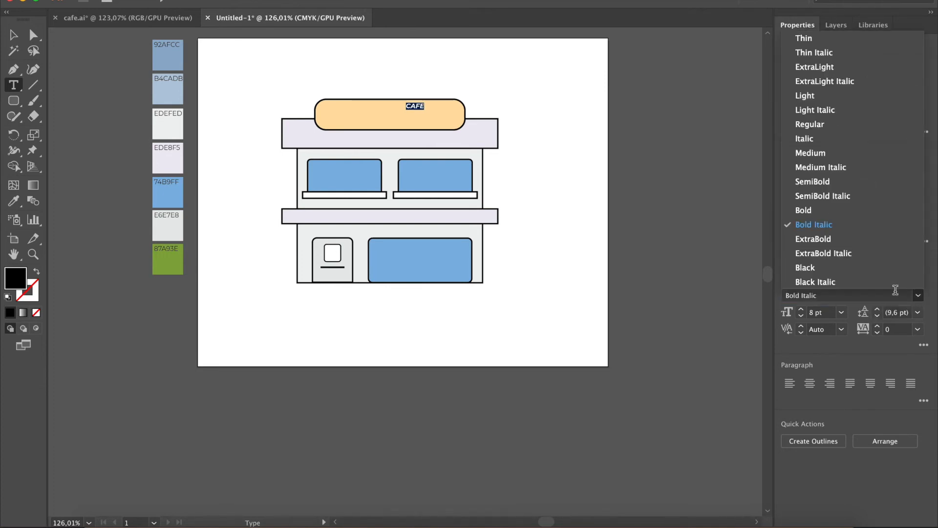
pyautogui.click(841, 312)
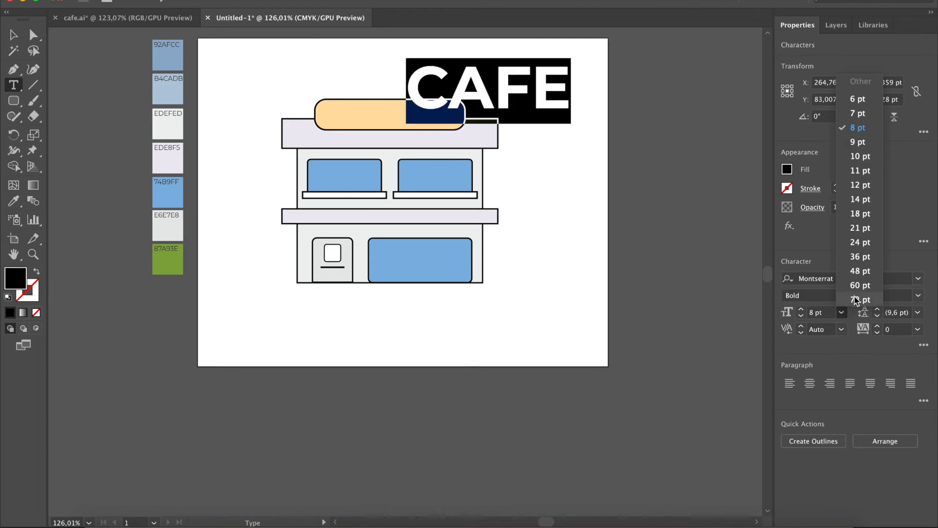
pyautogui.click(865, 227)
pyautogui.click(822, 308)
pyautogui.press('Up')
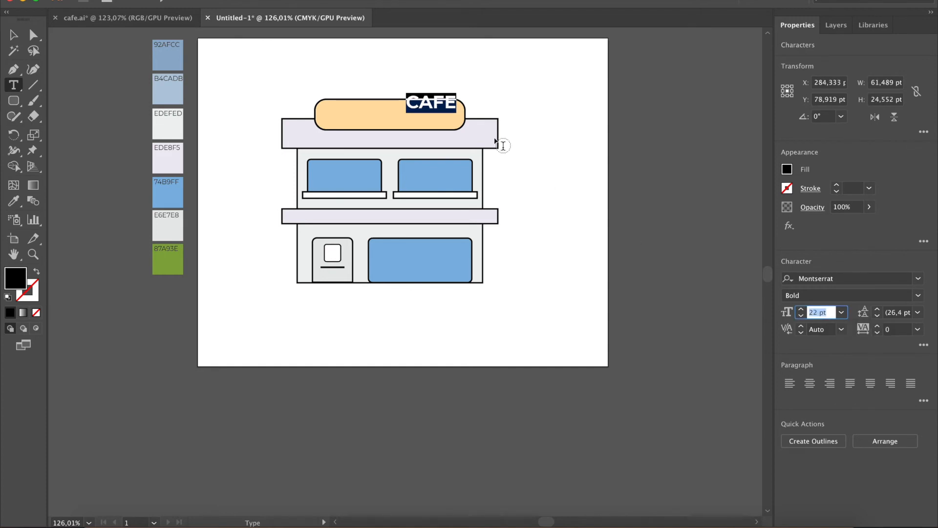
pyautogui.press('Escape')
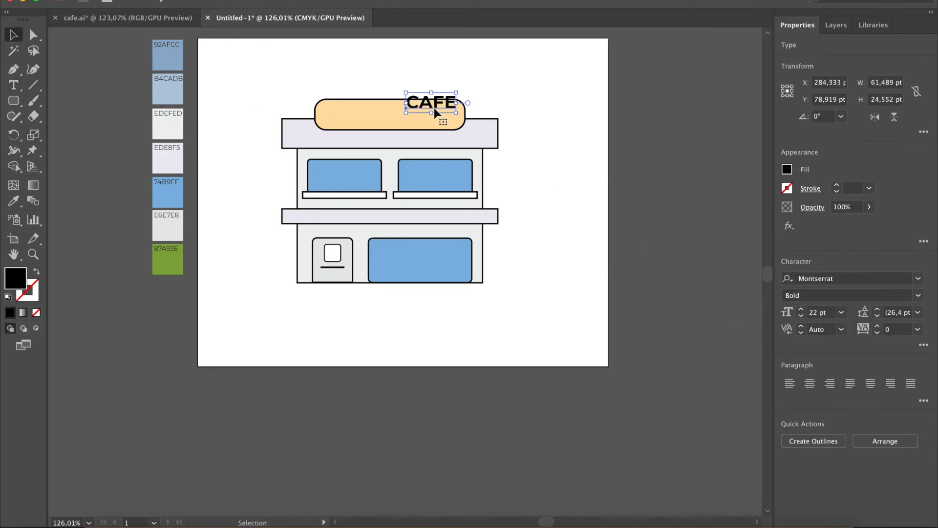
# - Move the CAFE text onto the sign and align the text and sign on each other's centre
pyautogui.moveTo(434, 107); pyautogui.dragTo(399, 117)
pyautogui.keyDown('shift'); pyautogui.click(356, 115); pyautogui.keyUp('shift')
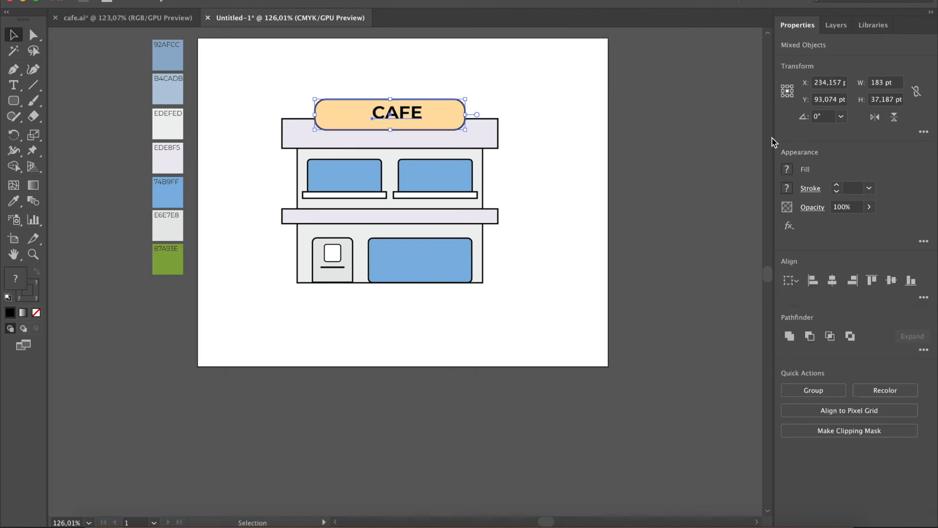
pyautogui.click(832, 280)
pyautogui.click(872, 281)
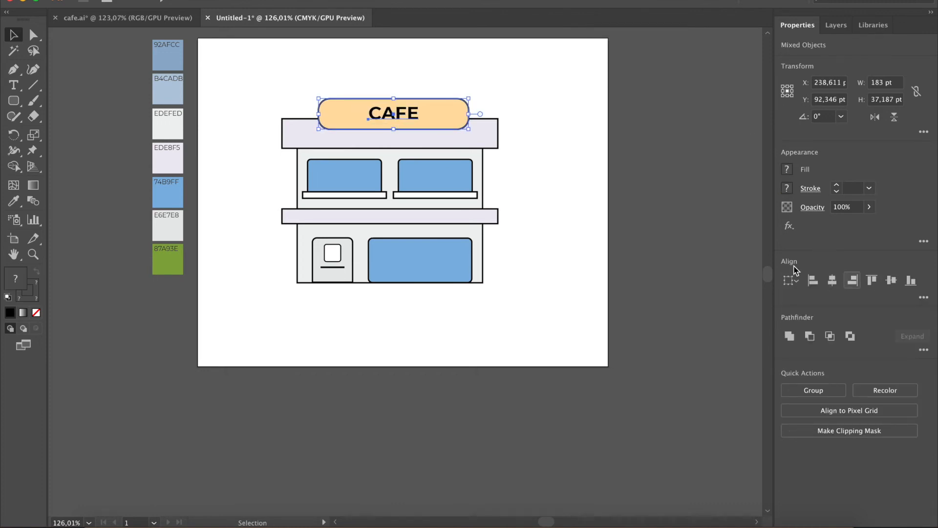
pyautogui.click(626, 191)
# - Compare the building drawn so far with the finished café in the reference document
pyautogui.scroll(2, 383, 126)
pyautogui.scroll(-1, 384, 125)
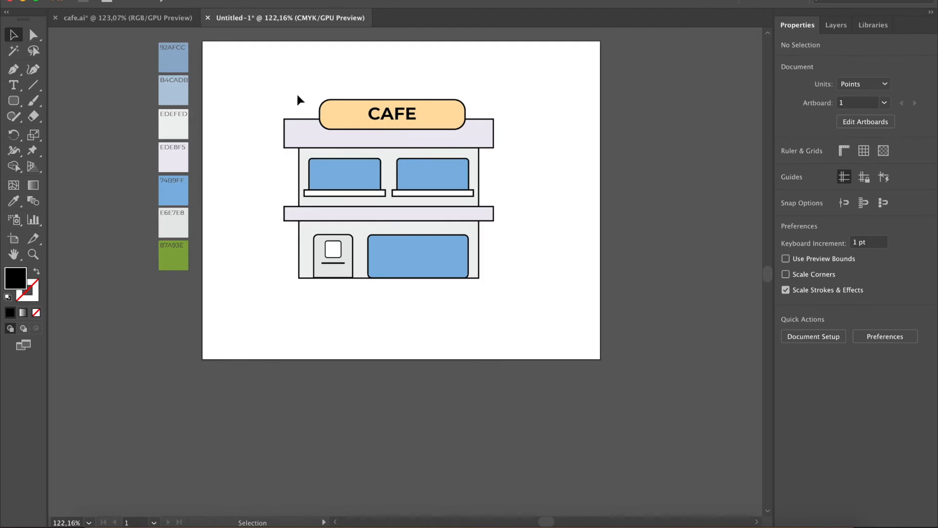
pyautogui.click(139, 24)
pyautogui.click(244, 22)
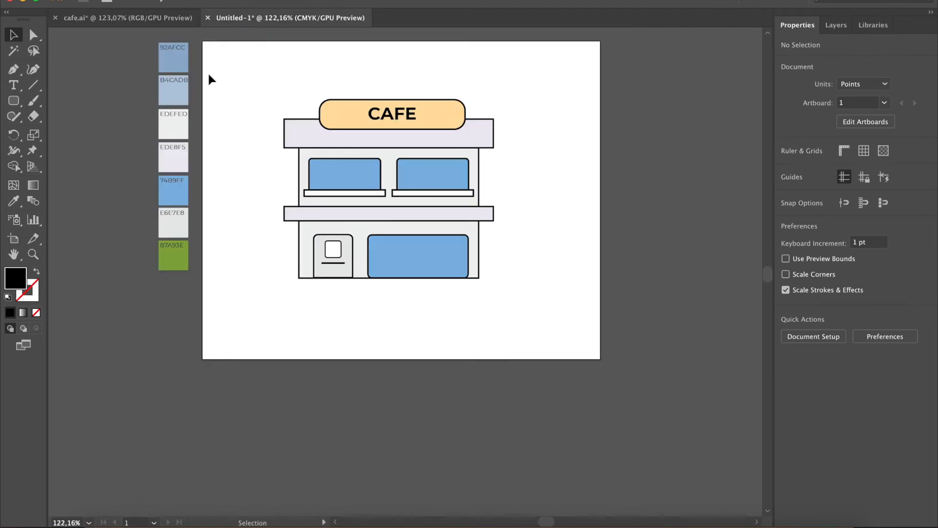
pyautogui.scroll(-2, 170, 128)
pyautogui.hscroll(-2, 170, 129)
pyautogui.scroll(3, 132, 66)
pyautogui.hscroll(-2, 131, 66)
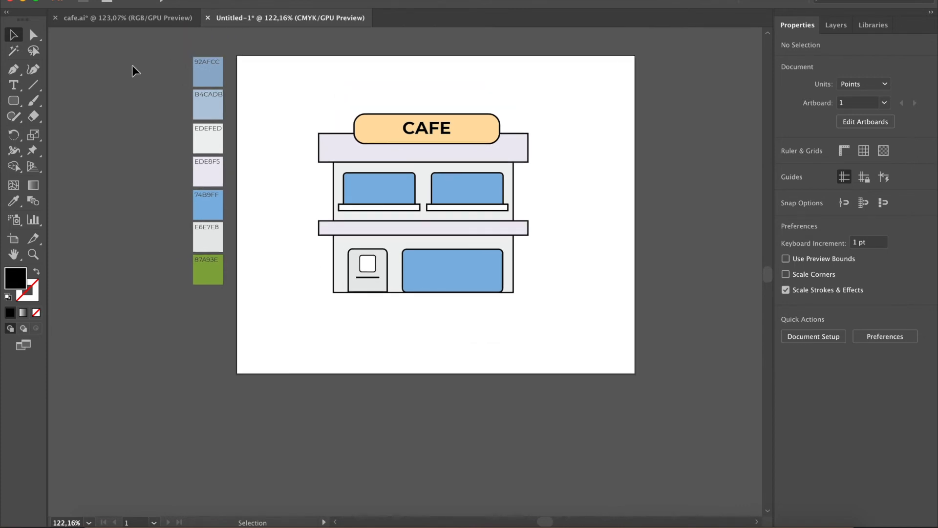
# - Group the door panel with its small white window and the line below it
pyautogui.scroll(3, 370, 266)
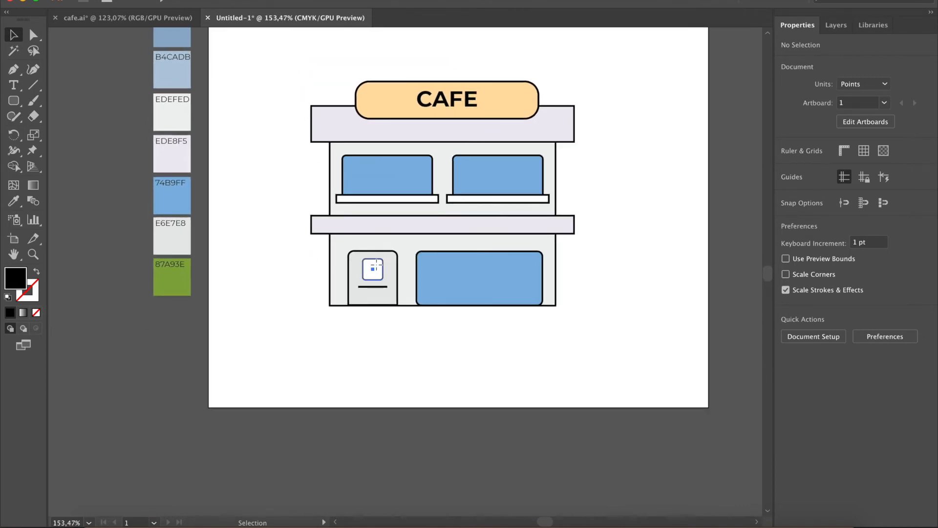
pyautogui.click(373, 269)
pyautogui.scroll(3, 373, 298)
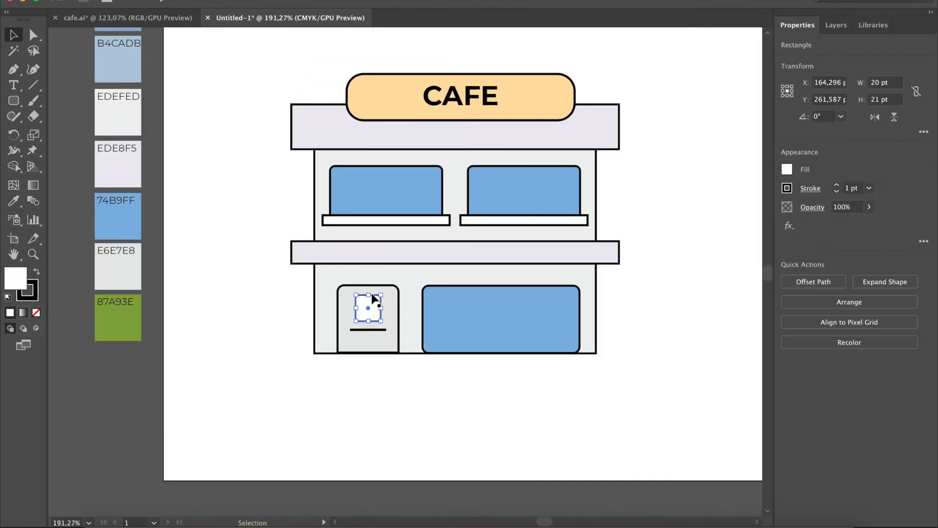
pyautogui.keyDown('shift'); pyautogui.click(372, 330); pyautogui.keyUp('shift')
pyautogui.keyDown('shift'); pyautogui.click(369, 338); pyautogui.keyUp('shift')
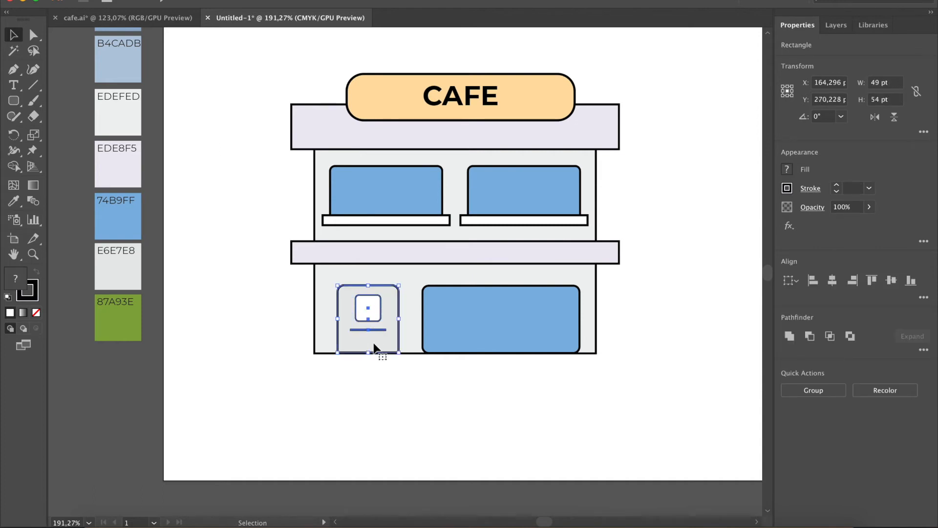
pyautogui.rightClick(374, 348)
pyautogui.click(413, 363)
# - Group the door together with the large blue ground-floor window
pyautogui.scroll(-1, 375, 372)
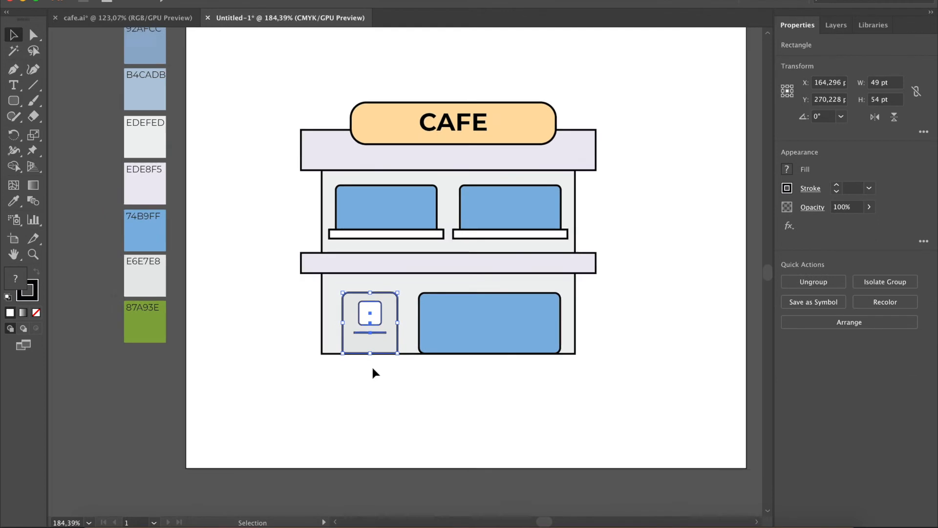
pyautogui.scroll(-1, 371, 365)
pyautogui.scroll(-2, 450, 351)
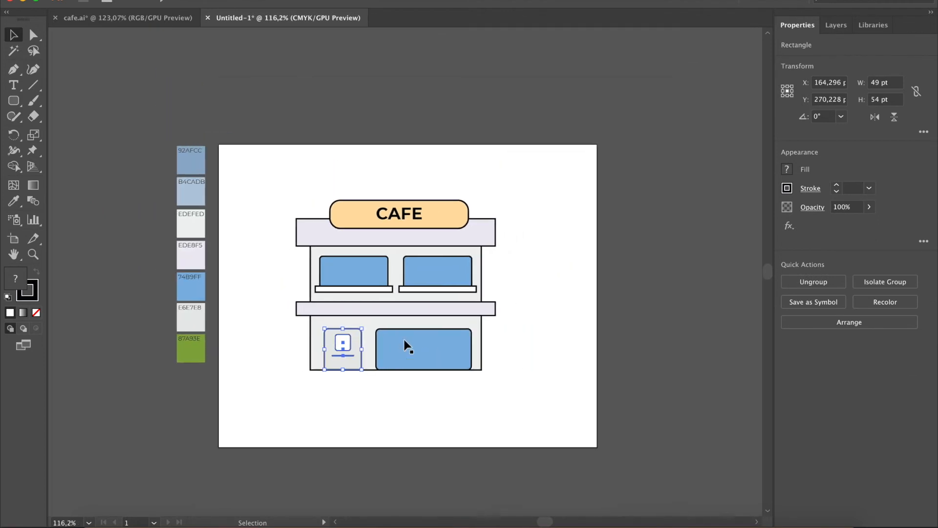
pyautogui.hscroll(1, 405, 345)
pyautogui.click(385, 351)
pyautogui.click(340, 351)
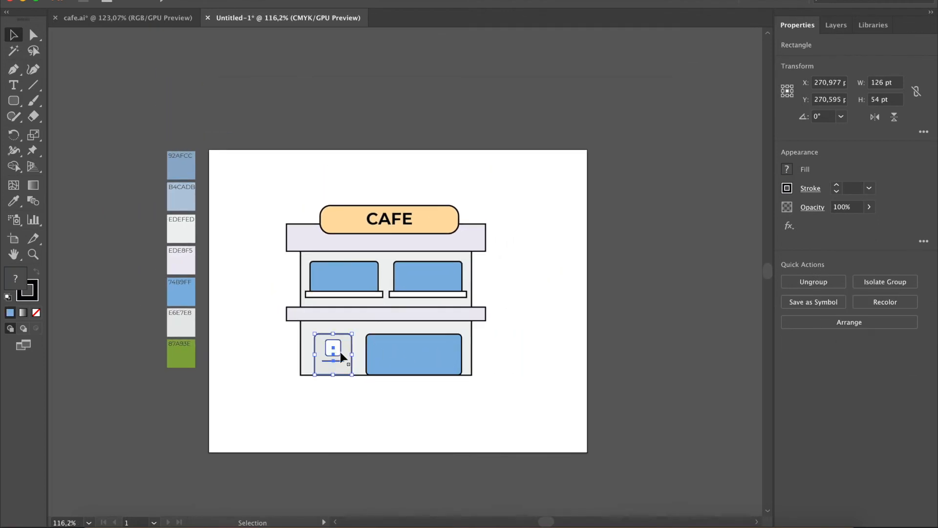
pyautogui.keyDown('shift'); pyautogui.click(397, 345); pyautogui.keyUp('shift')
pyautogui.rightClick(422, 339)
pyautogui.click(448, 418)
# - Centre all parts of the building horizontally on each other, including the sign, its text and the door-and-window group
pyautogui.moveTo(313, 409); pyautogui.dragTo(471, 174)
pyautogui.click(832, 281)
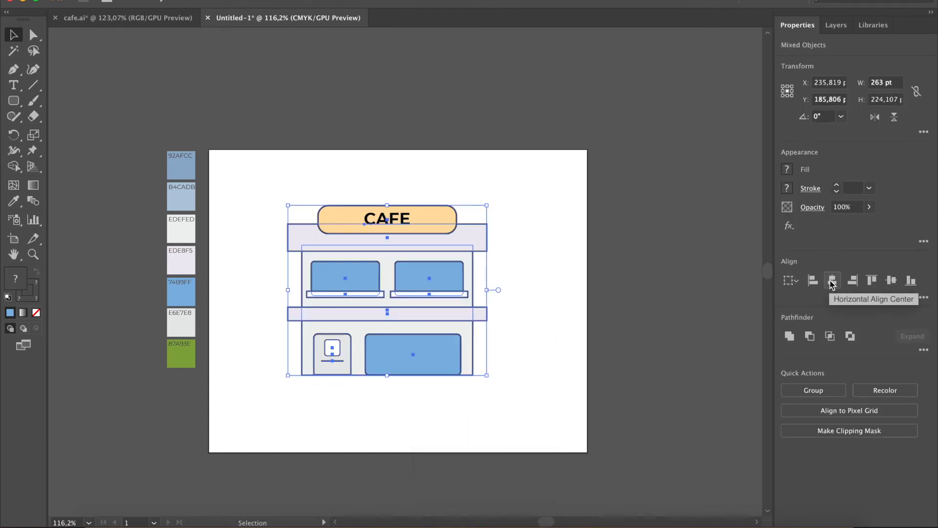
pyautogui.click(627, 285)
pyautogui.scroll(-1, 496, 304)
pyautogui.hscroll(-1, 496, 303)
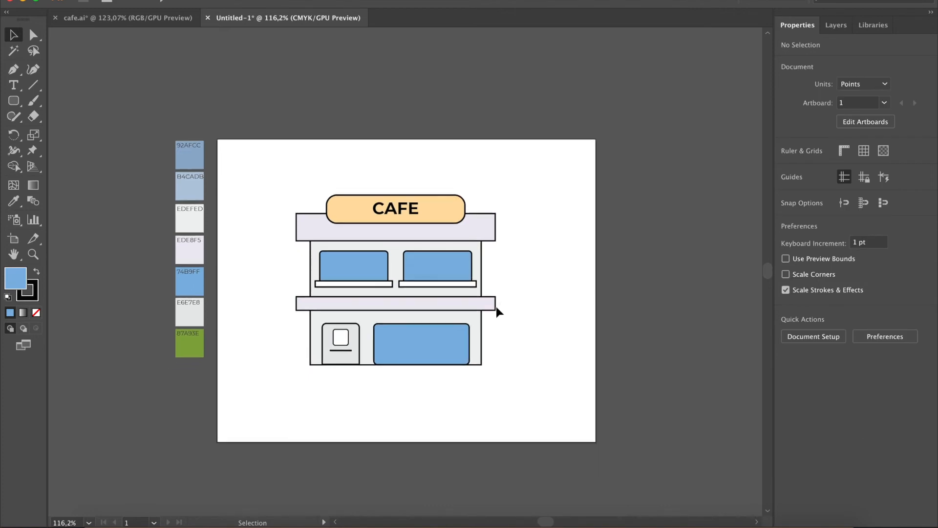
# - Nudge the ground-floor door and large window slightly to the right within the wall
pyautogui.click(423, 342)
pyautogui.keyDown('shift'); pyautogui.click(347, 342); pyautogui.keyUp('shift')
pyautogui.press('Right')
pyautogui.press('Right')
pyautogui.press('Right')
pyautogui.press('Right')
pyautogui.press('Right')
pyautogui.press('Right')
pyautogui.click(260, 338)
# - Draw a rounded rectangle about 286 pt wide just below the building as a ground strip and set its height to 8 pt
pyautogui.click(14, 100)
pyautogui.moveTo(285, 371); pyautogui.dragTo(501, 379)
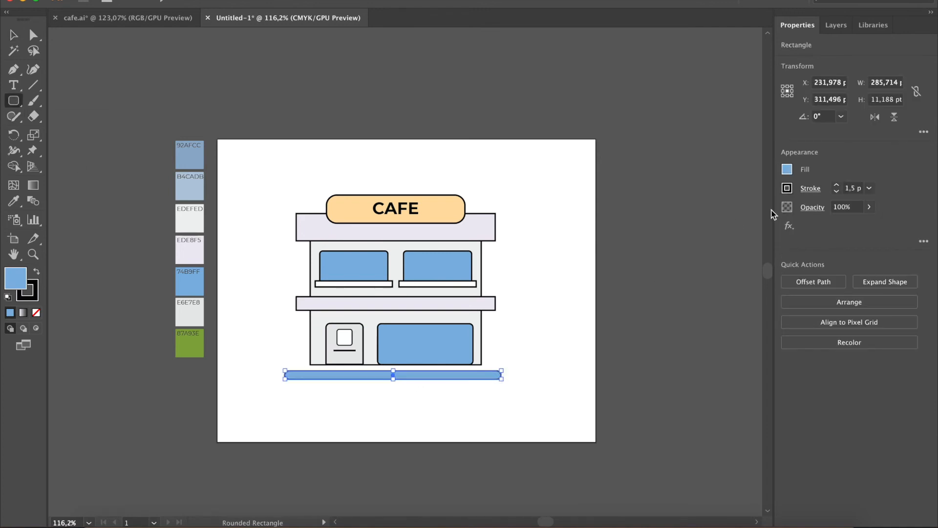
pyautogui.click(885, 100)
pyautogui.write('8')
pyautogui.press('Return')
pyautogui.click(884, 84)
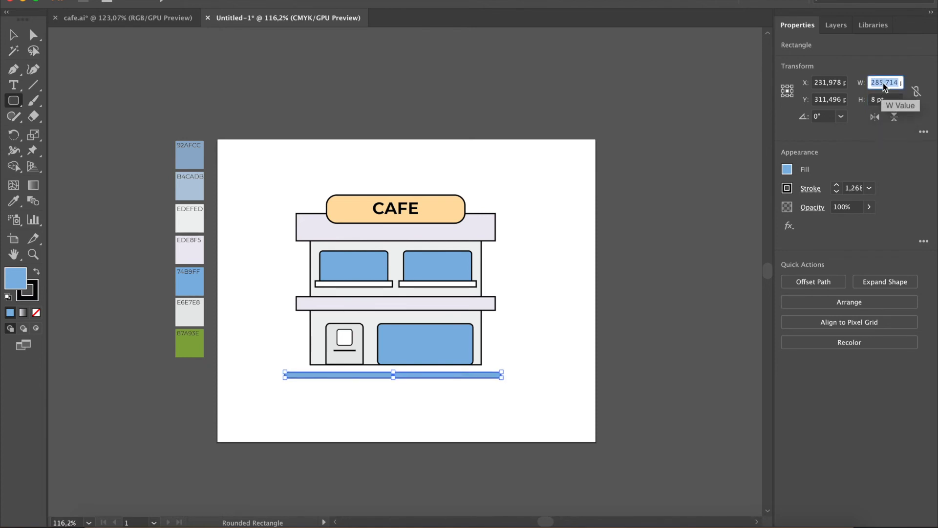
pyautogui.write('28')
pyautogui.press('Tab')
pyautogui.write('9')
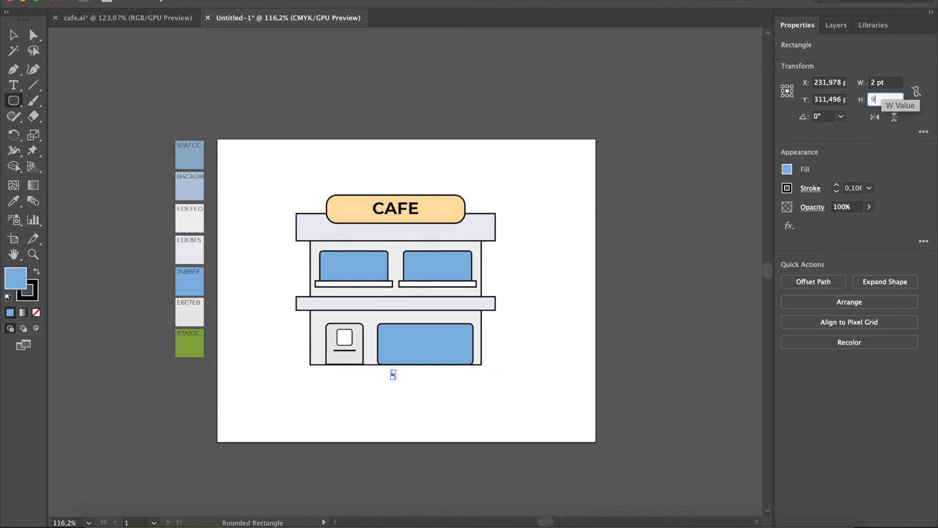
pyautogui.press('Return')
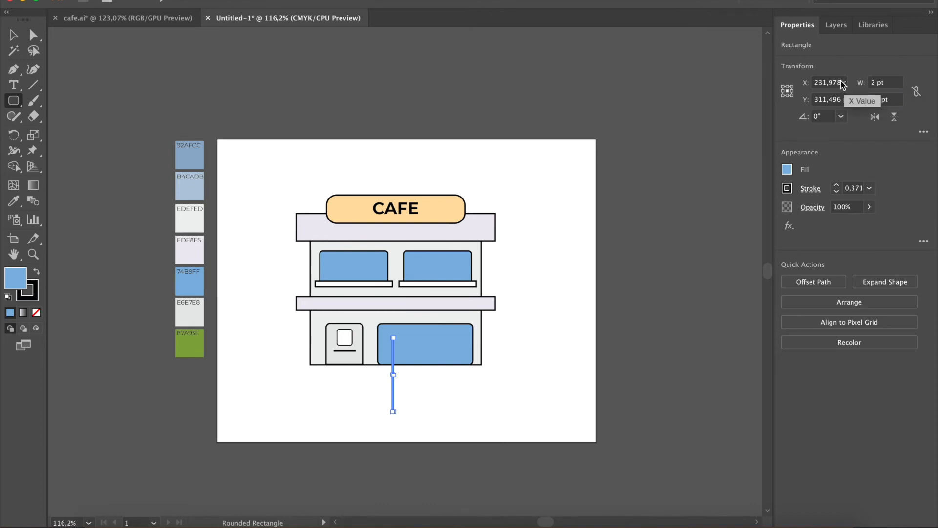
# - Set the ground strip's width to 298 pt and its height to 8 pt
pyautogui.click(877, 83)
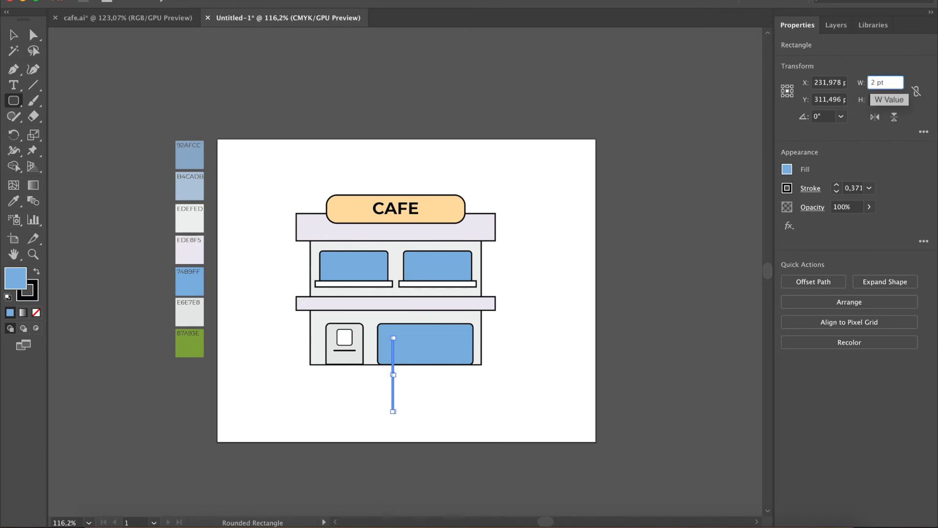
pyautogui.press('Return')
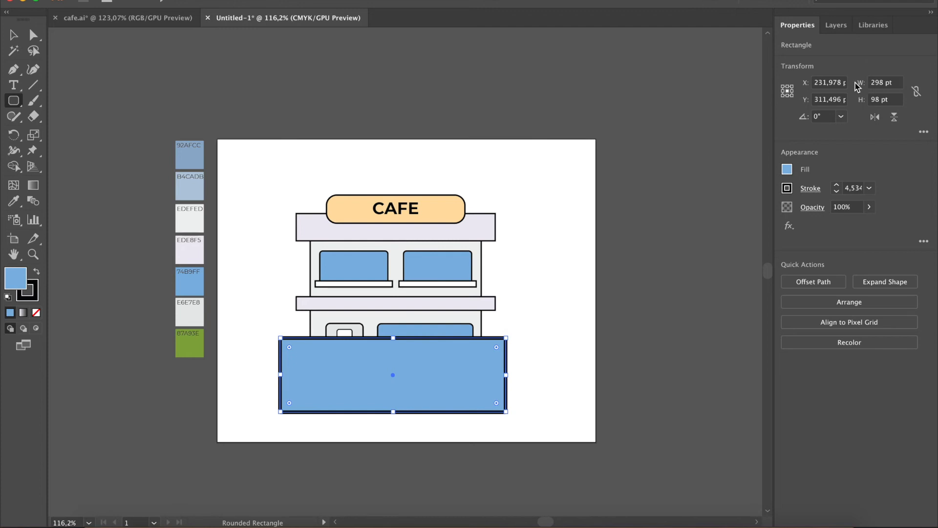
pyautogui.doubleClick(875, 100)
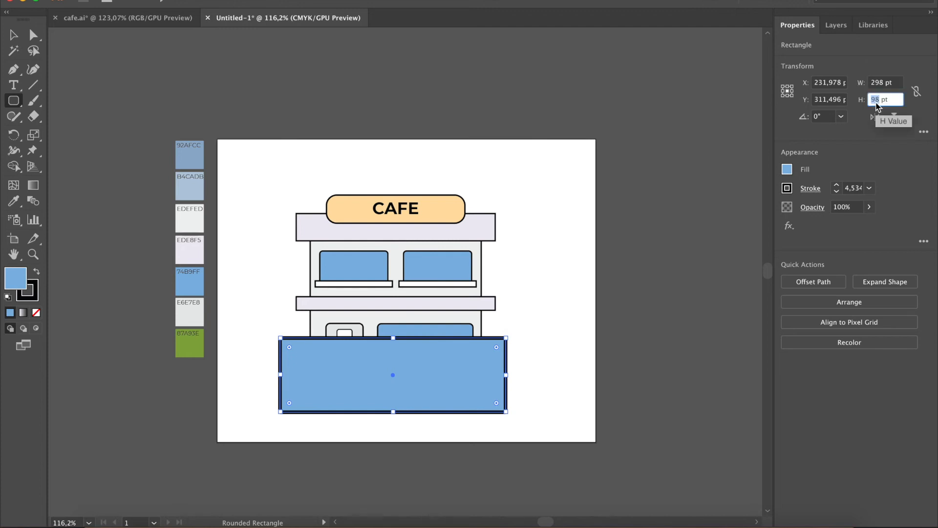
pyautogui.write('8')
pyautogui.press('Return')
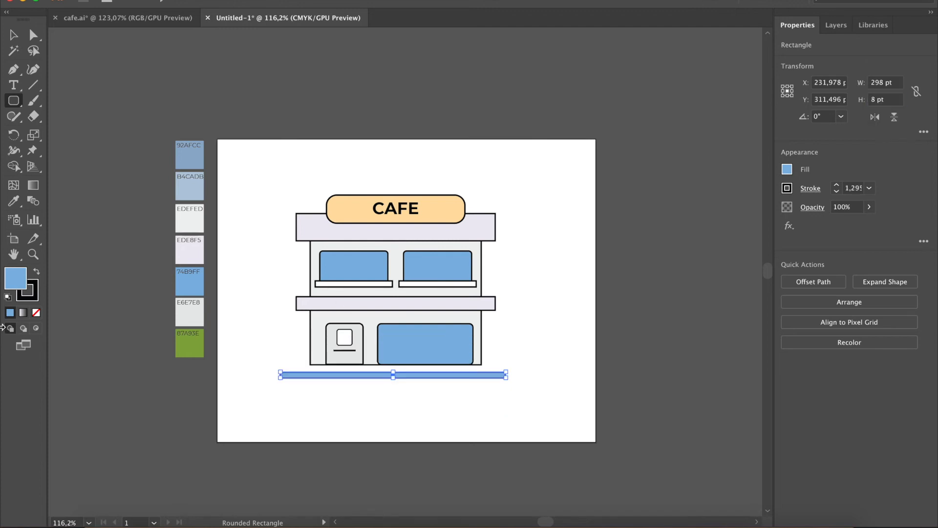
# - Fill the ground strip with dark grey 414141 and reduce its height to 7 pt
pyautogui.doubleClick(12, 278)
pyautogui.write('414141')
pyautogui.press('Return')
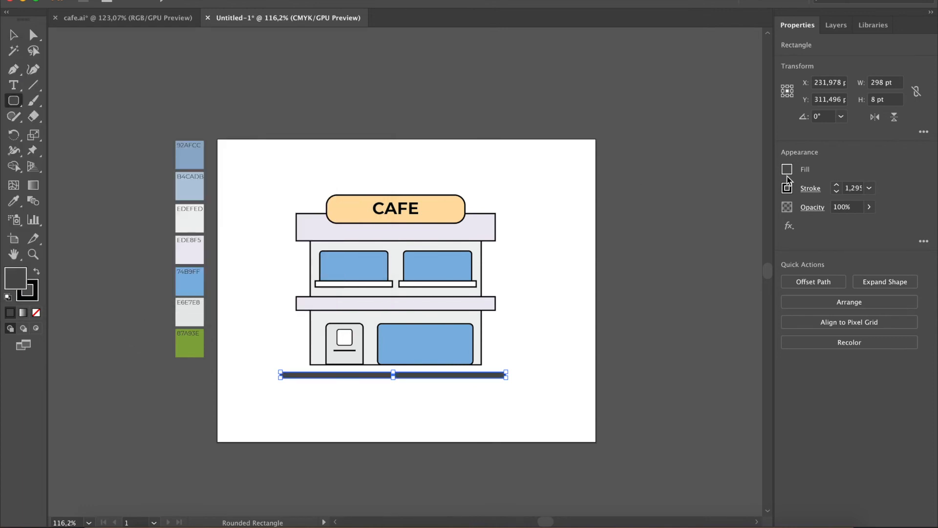
pyautogui.doubleClick(876, 100)
pyautogui.write('7')
pyautogui.press('Return')
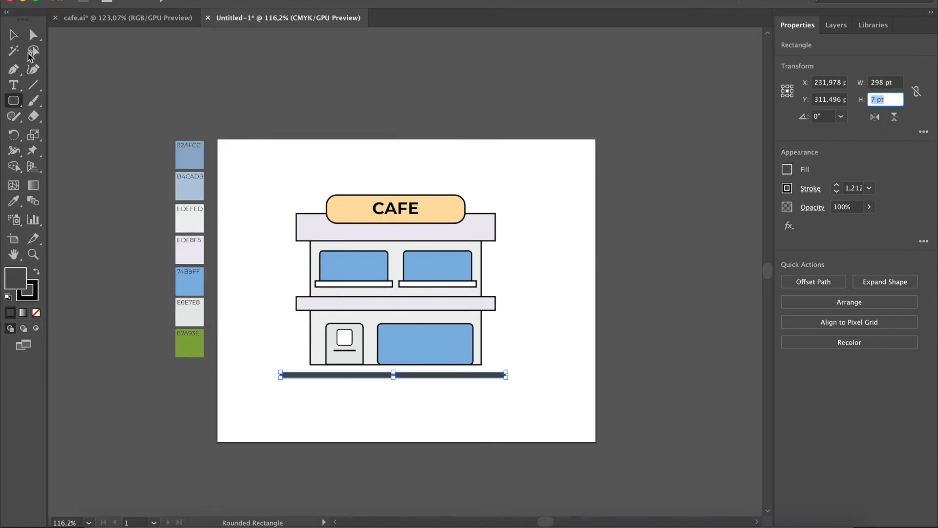
# - Move the ground strip up so it sits directly against the base of the building
pyautogui.click(11, 39)
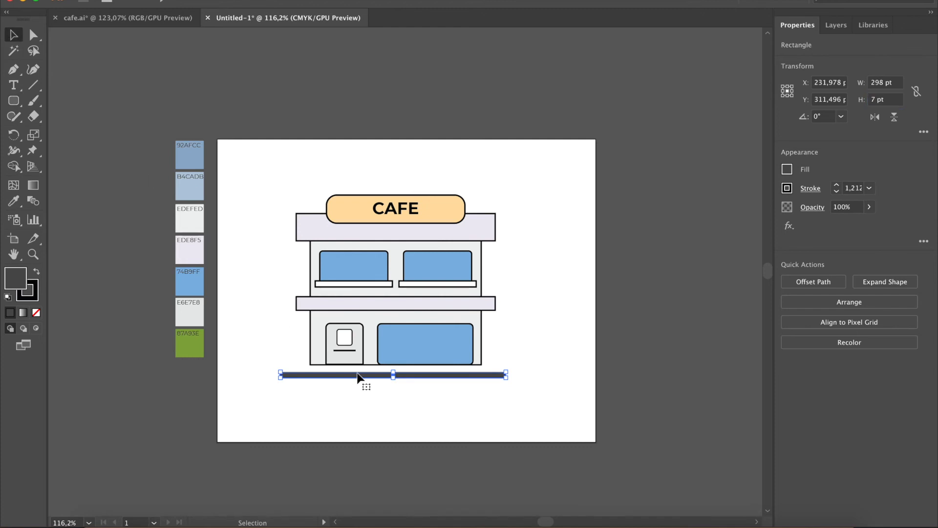
pyautogui.moveTo(358, 374); pyautogui.dragTo(361, 367)
pyautogui.click(325, 387)
pyautogui.hscroll(2, 326, 388)
pyautogui.scroll(1, 326, 389)
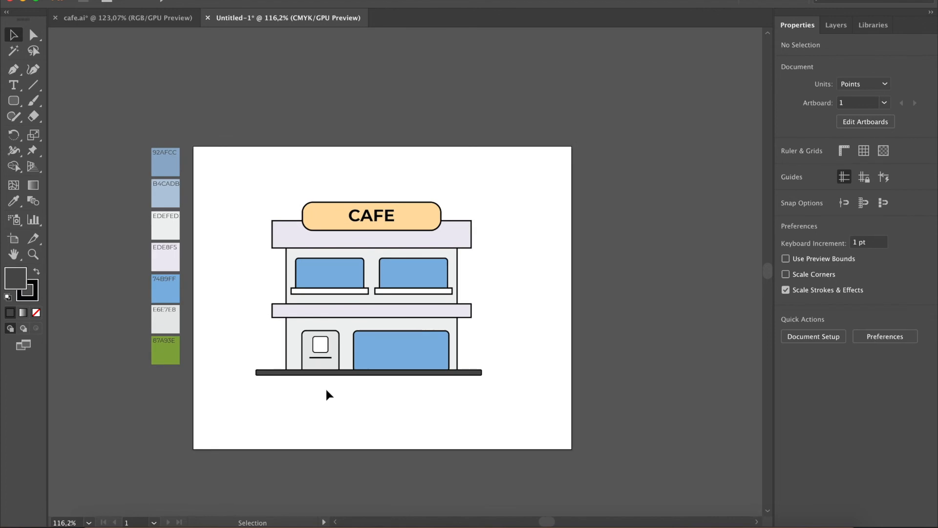
pyautogui.moveTo(326, 389); pyautogui.dragTo(447, 370)
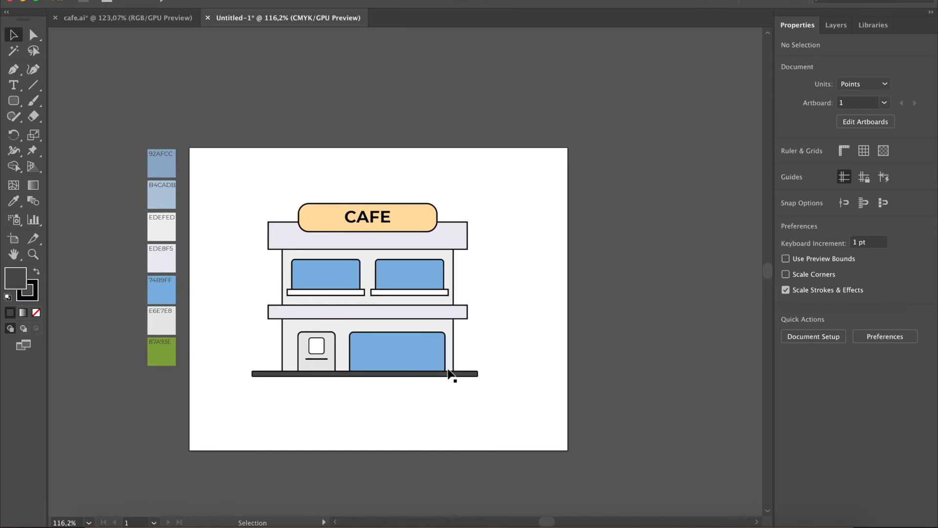
# - Remove the stroke from the ground strip so only its dark grey fill remains
pyautogui.scroll(3, 425, 383)
pyautogui.click(504, 370)
pyautogui.scroll(2, 508, 376)
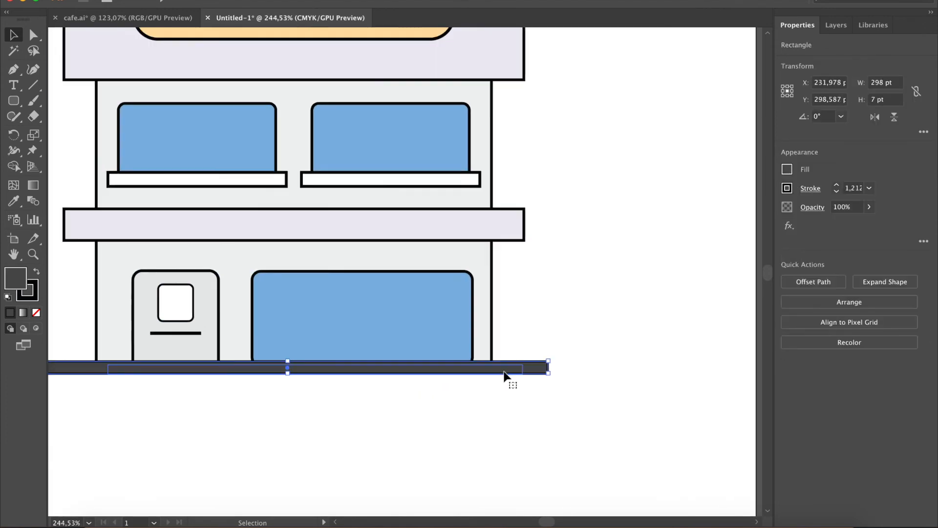
pyautogui.click(33, 290)
pyautogui.click(37, 313)
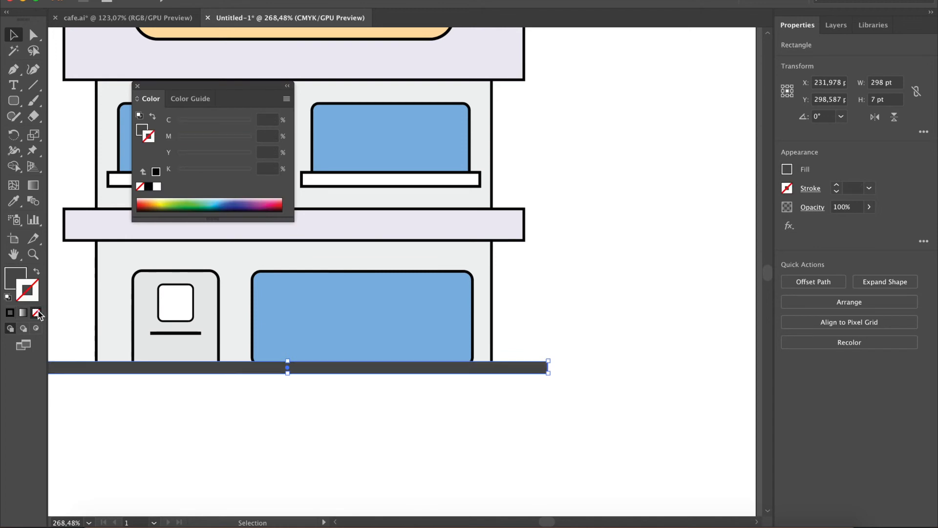
pyautogui.click(393, 397)
# - Round the ground strip's corners to the maximum so its ends become semicircular
pyautogui.scroll(3, 546, 378)
pyautogui.click(524, 372)
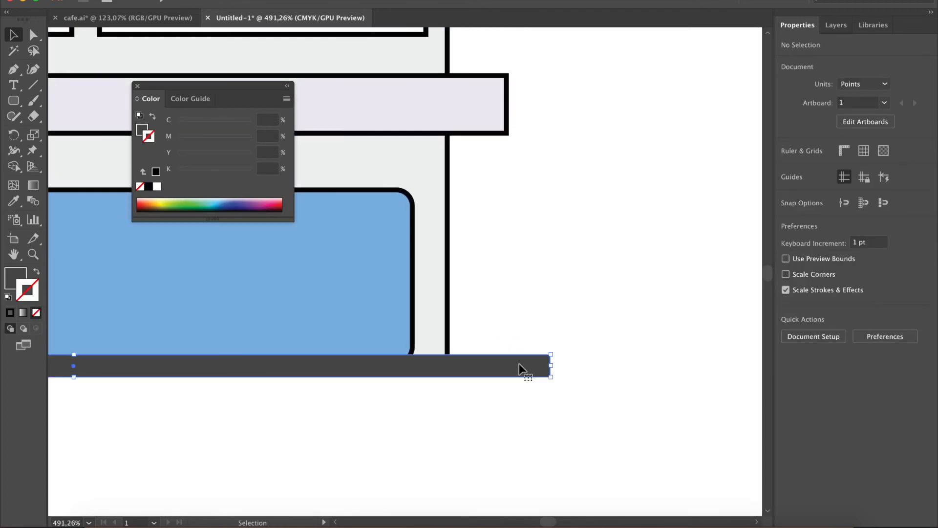
pyautogui.scroll(1, 540, 374)
pyautogui.scroll(3, 541, 374)
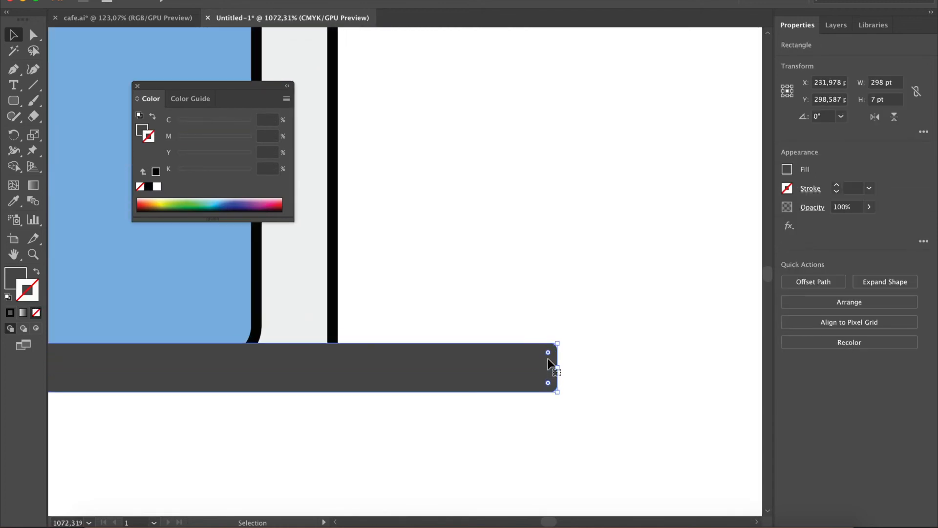
pyautogui.moveTo(548, 352); pyautogui.dragTo(452, 377)
pyautogui.scroll(-3, 452, 377)
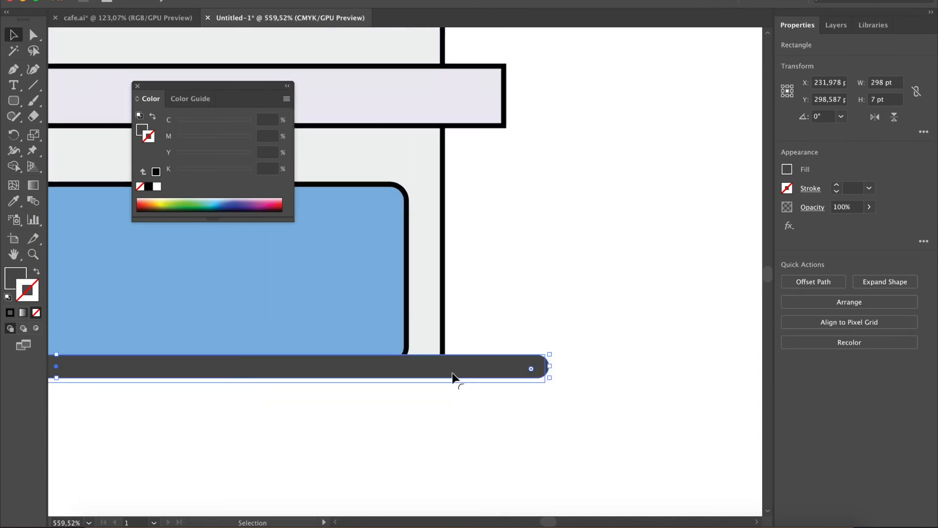
# - Centre the building parts and the ground strip horizontally on each other
pyautogui.scroll(-8, 452, 374)
pyautogui.moveTo(398, 386); pyautogui.dragTo(489, 210)
pyautogui.click(832, 280)
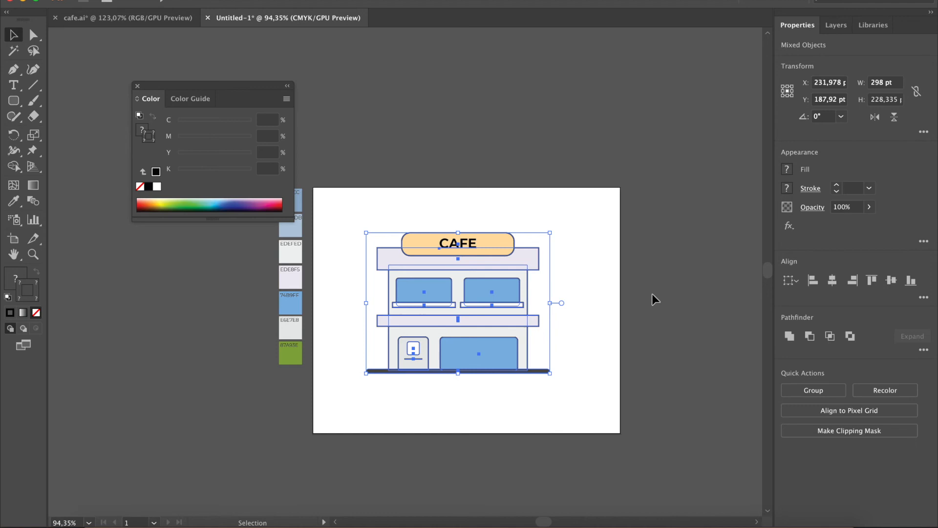
pyautogui.click(533, 280)
# - Nudge the ground-floor door and large window slightly to the right within the wall
pyautogui.click(417, 362)
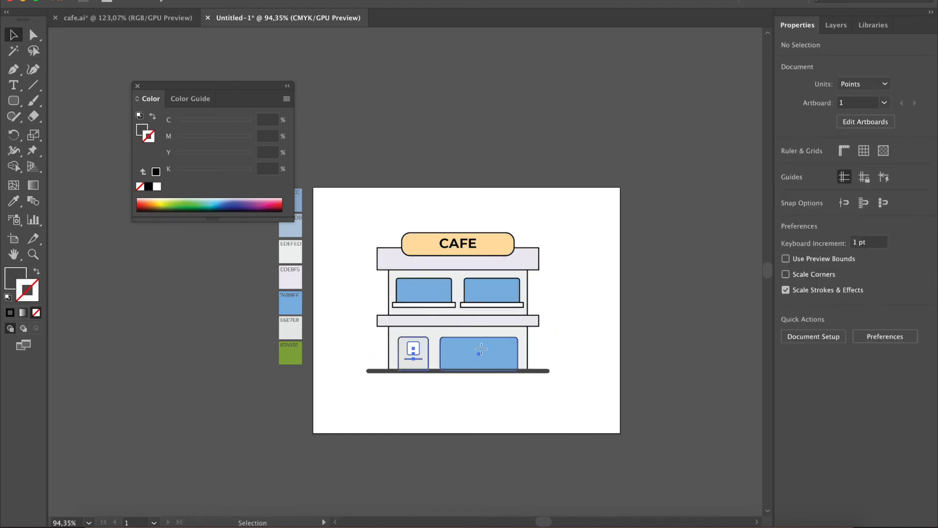
pyautogui.keyDown('shift'); pyautogui.click(480, 348); pyautogui.keyUp('shift')
pyautogui.press('Left')
pyautogui.press('Left')
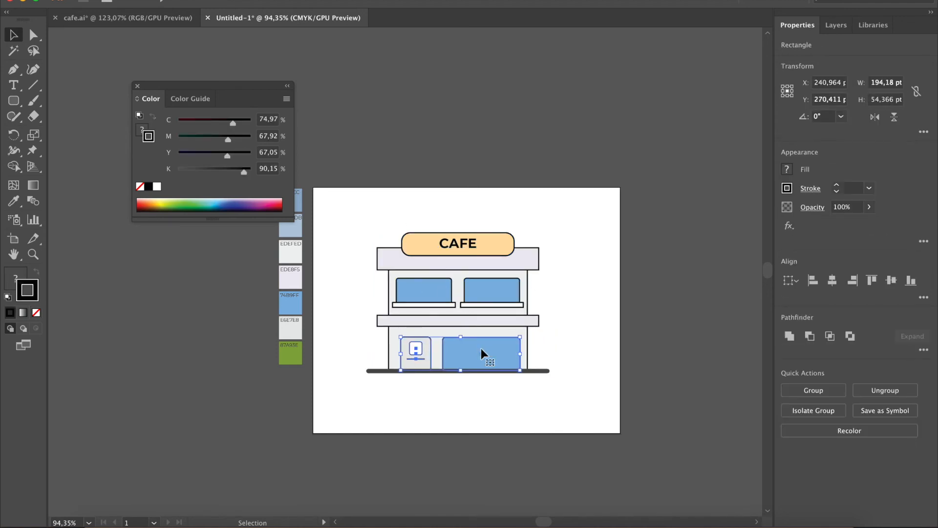
pyautogui.click(402, 322)
# - Group all parts of the building, including the sign and its text, leaving out the ground strip
pyautogui.moveTo(367, 212); pyautogui.dragTo(534, 328)
pyautogui.moveTo(542, 360); pyautogui.dragTo(542, 360)
pyautogui.rightClick(465, 306)
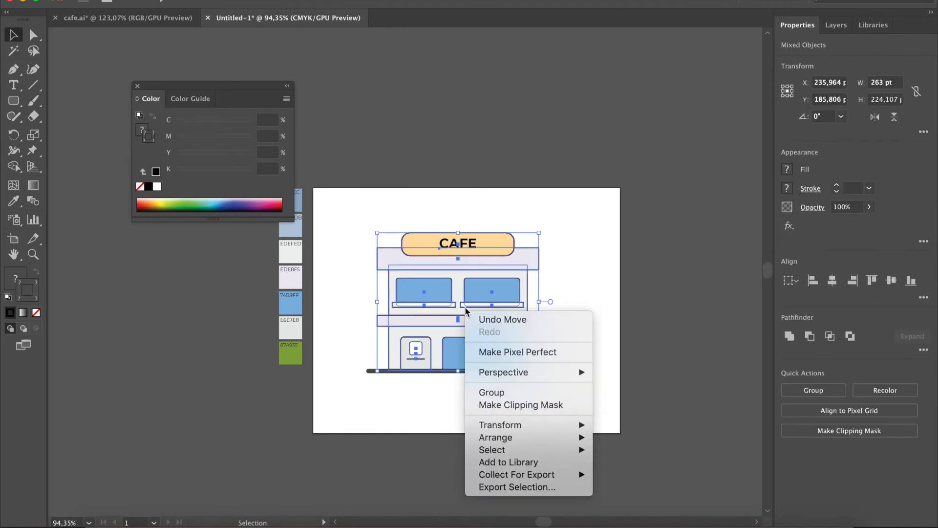
pyautogui.click(504, 392)
pyautogui.click(405, 431)
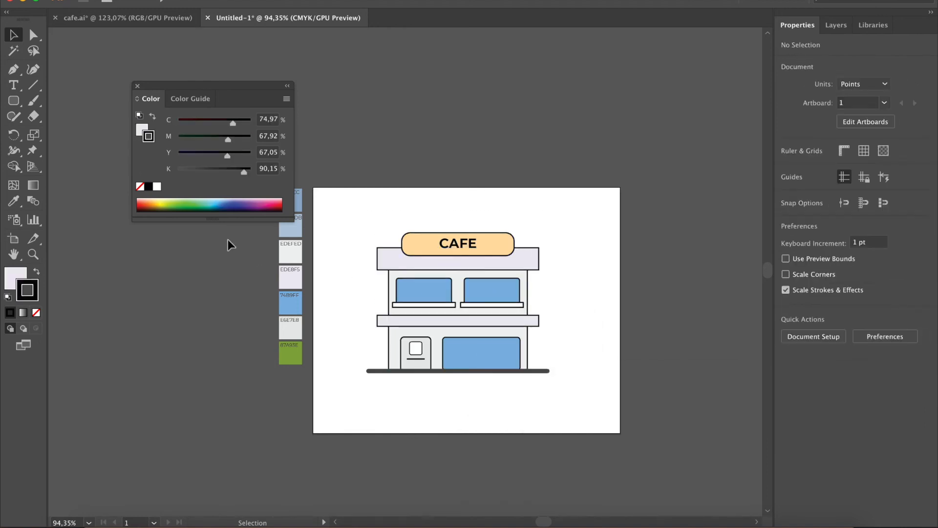
# - Widen the ground strip to 310 pt and centre it horizontally with the building
pyautogui.click(488, 371)
pyautogui.click(885, 82)
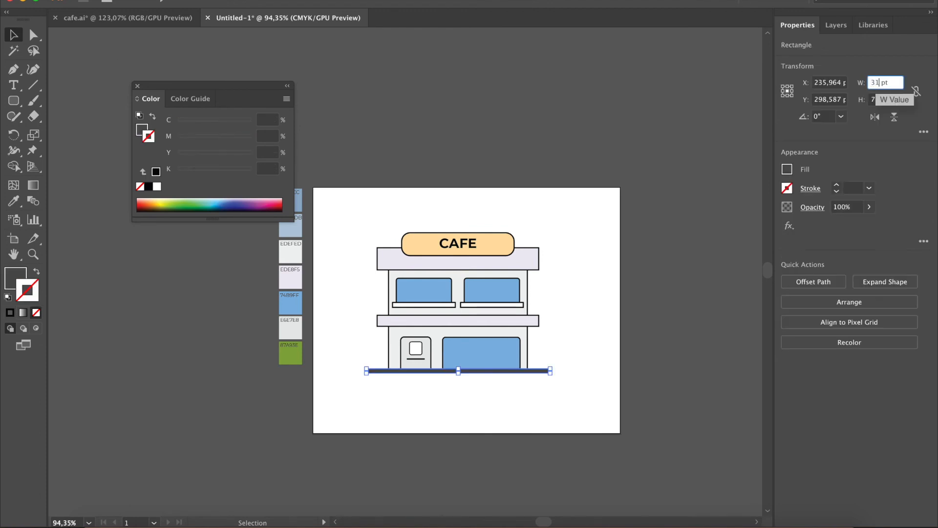
pyautogui.click(404, 437)
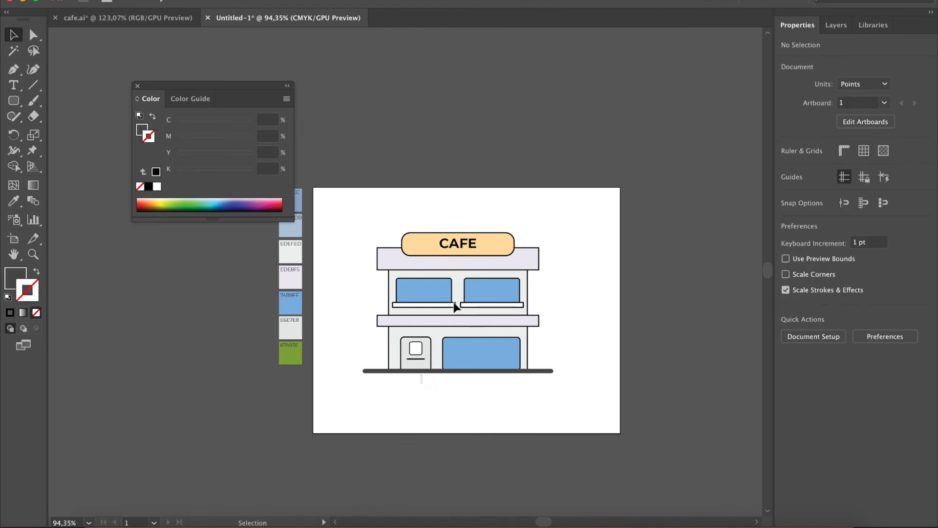
pyautogui.moveTo(423, 377); pyautogui.dragTo(607, 213)
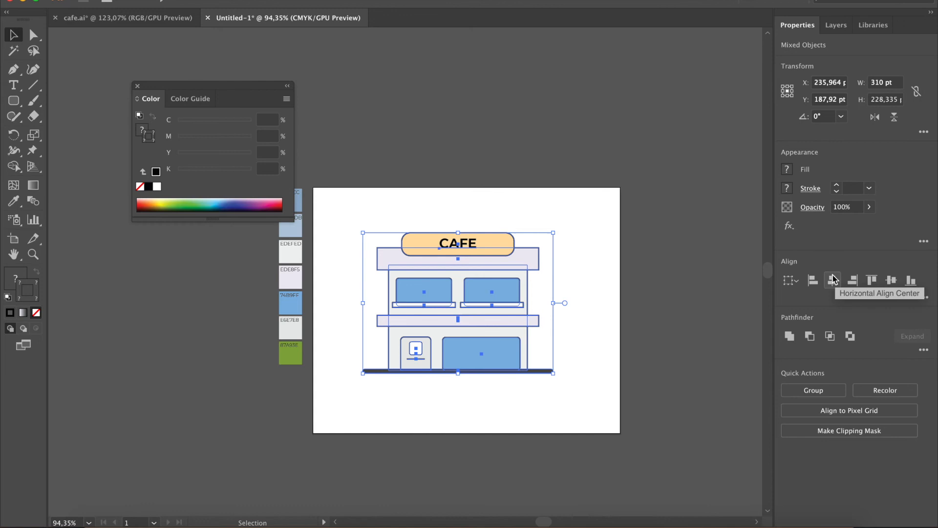
pyautogui.click(517, 393)
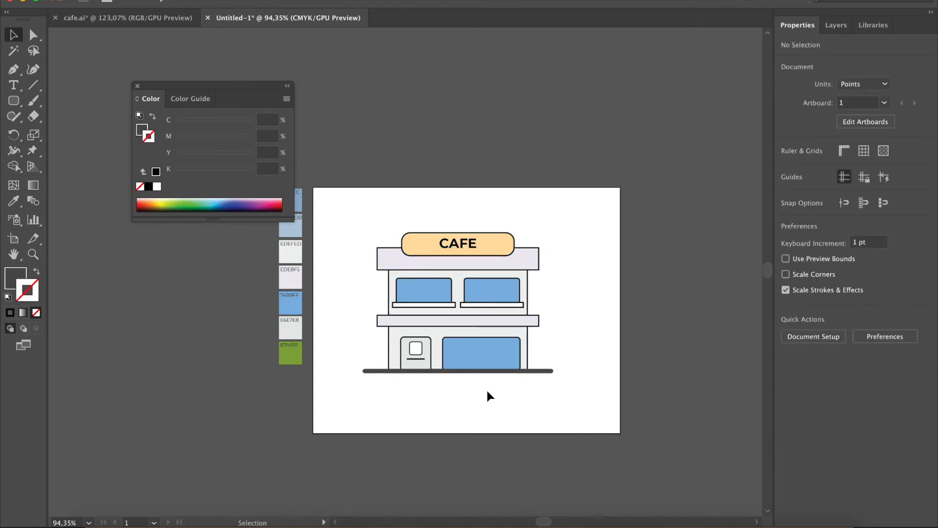
# - Set the ground strip's width to 320 pt and centre it horizontally with the building
pyautogui.click(532, 371)
pyautogui.click(878, 83)
pyautogui.moveTo(876, 82); pyautogui.dragTo(881, 82)
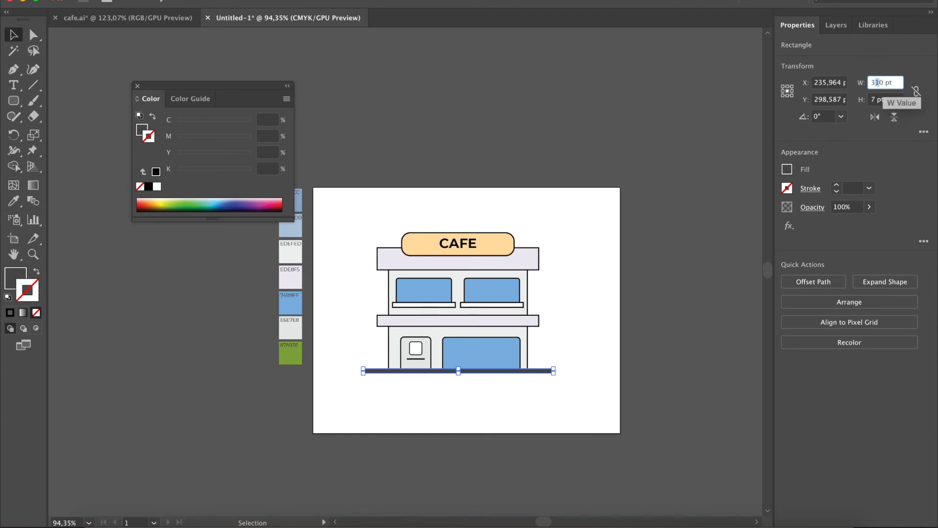
pyautogui.write('2')
pyautogui.press('Return')
pyautogui.click(398, 388)
pyautogui.moveTo(394, 391); pyautogui.dragTo(591, 184)
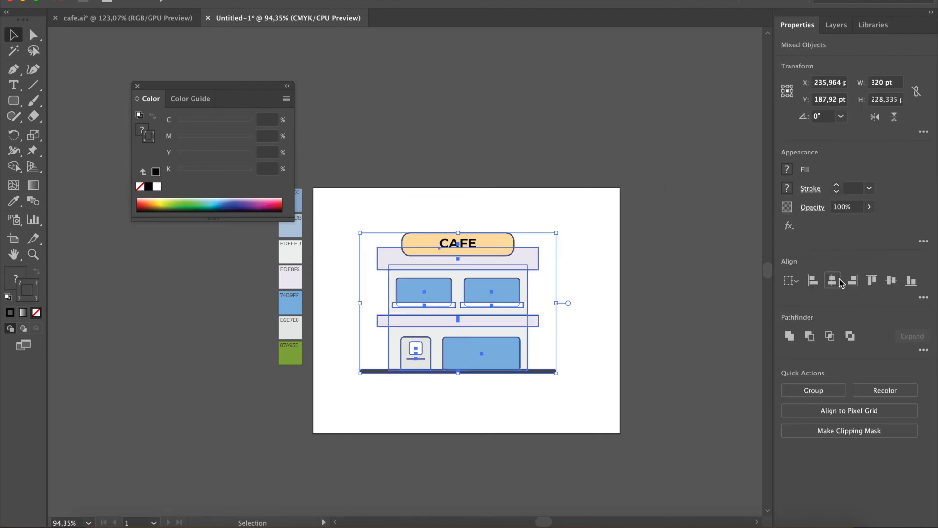
pyautogui.click(841, 282)
pyautogui.click(558, 398)
pyautogui.scroll(-1, 558, 399)
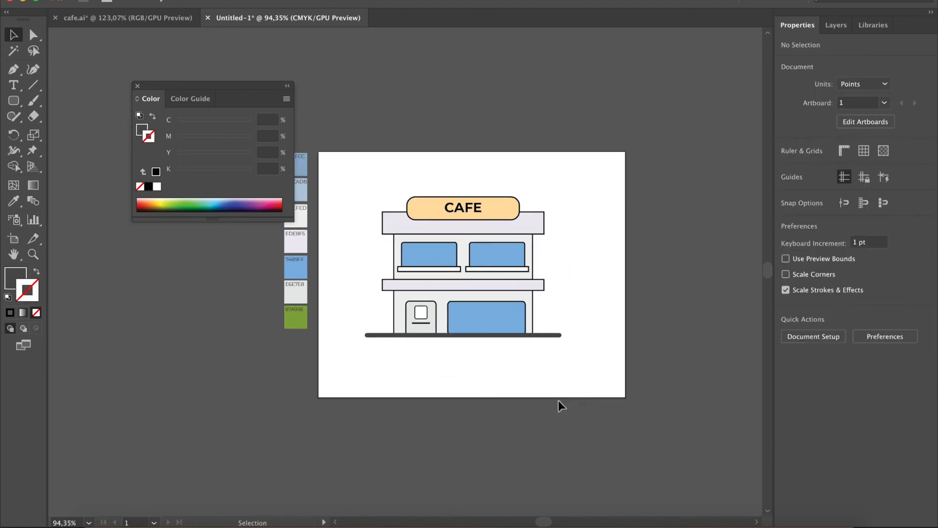
# - Duplicate the ground strip horizontally to the right and set the copy's width to 80 pt
pyautogui.click(546, 336)
pyautogui.moveTo(541, 333); pyautogui.dragTo(625, 335)
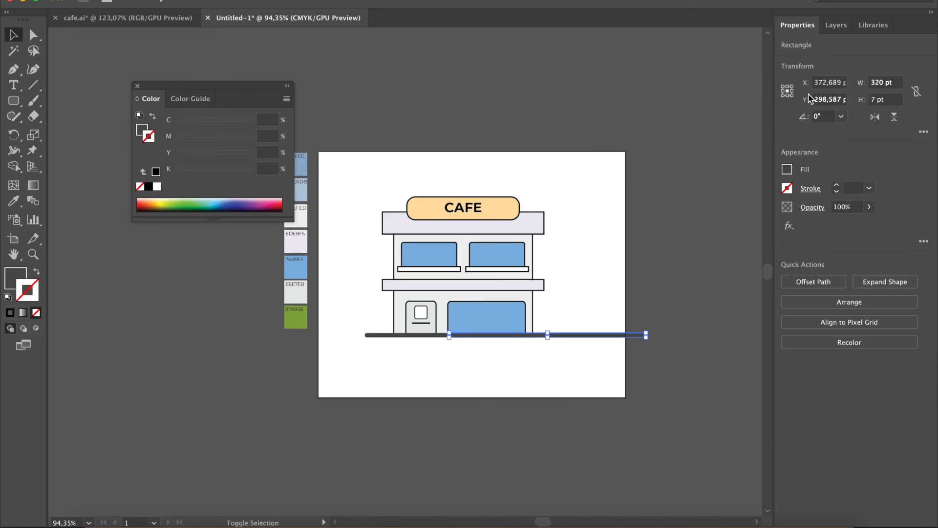
pyautogui.click(875, 85)
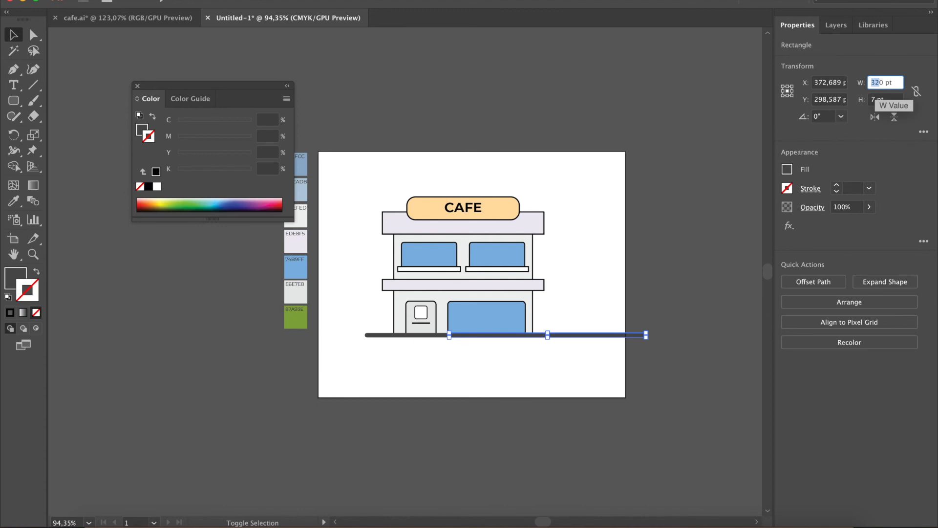
pyautogui.press('Return')
pyautogui.scroll(2, 558, 372)
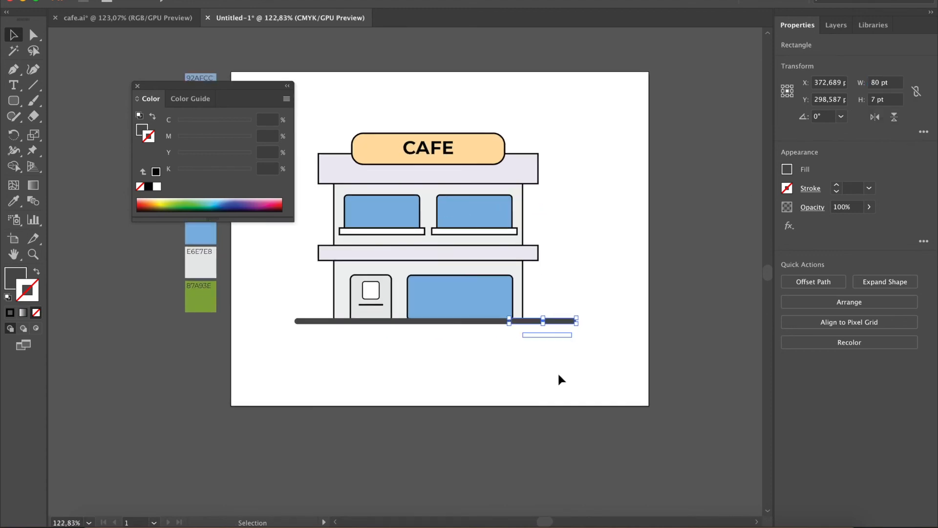
# - Place the short strip just beyond the long strip's right end with a small gap and set its width to 60 pt
pyautogui.click(497, 382)
pyautogui.moveTo(560, 321); pyautogui.dragTo(632, 320)
pyautogui.click(875, 82)
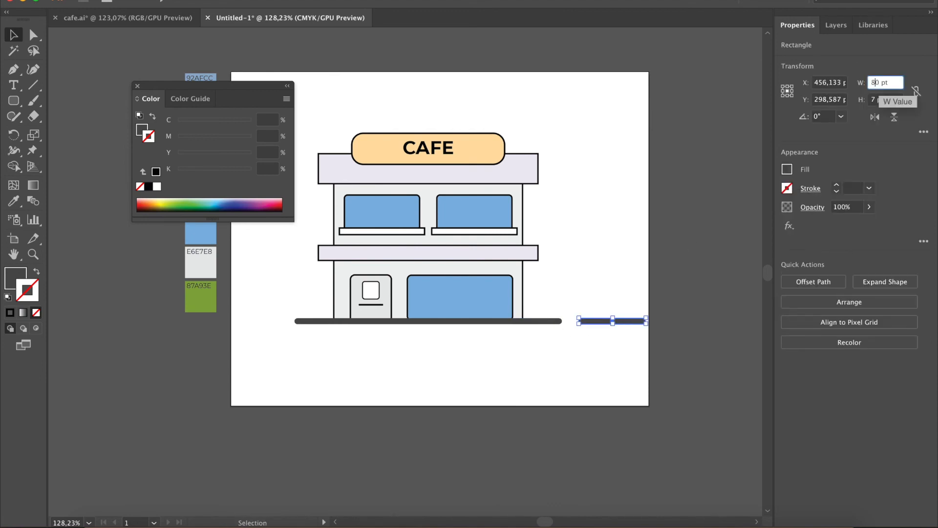
pyautogui.press('Return')
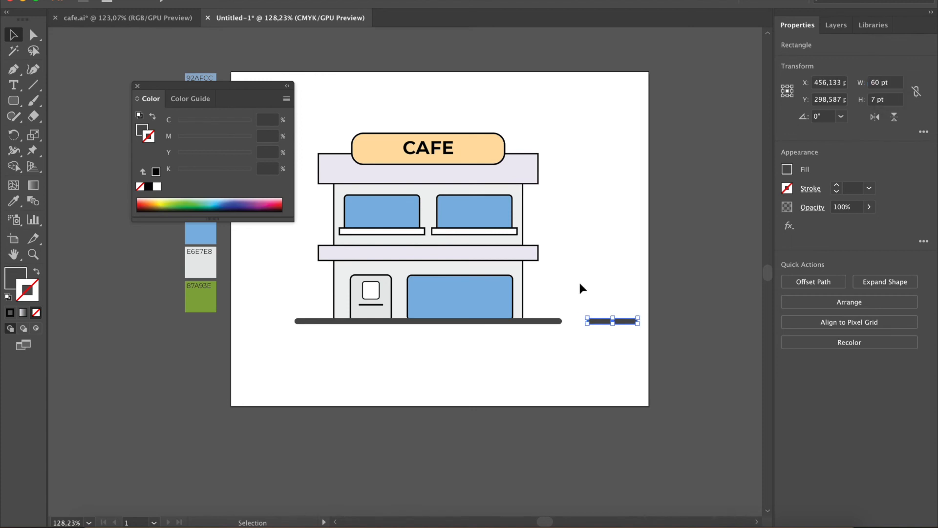
pyautogui.click(622, 325)
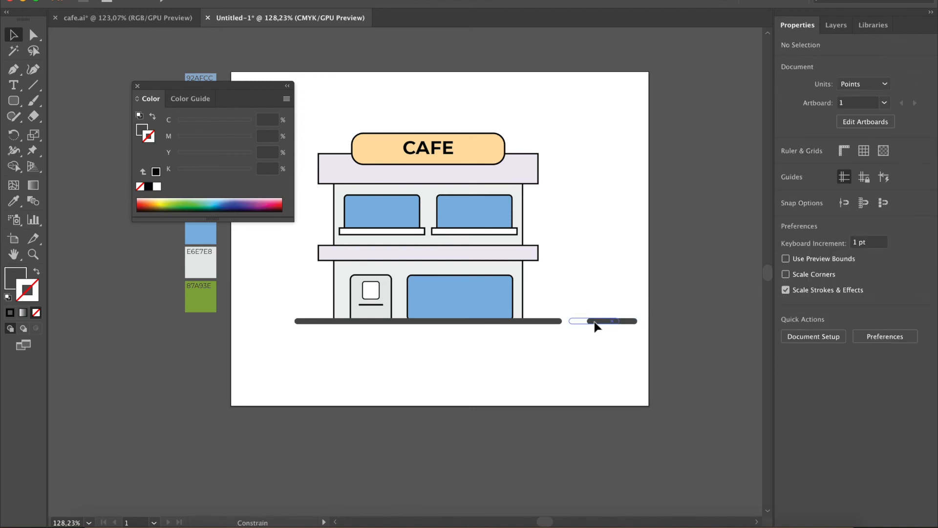
pyautogui.click(595, 322)
pyautogui.hscroll(-5, 517, 339)
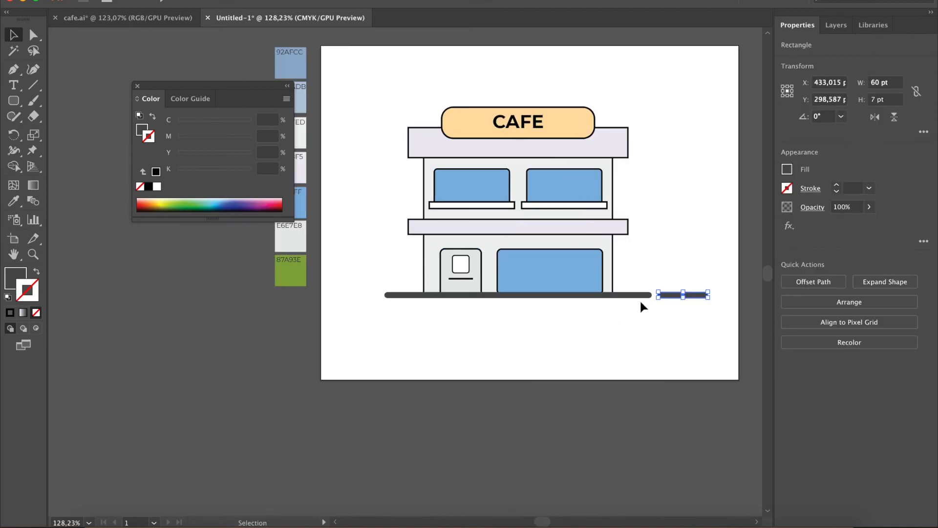
# - Duplicate the short strip to the left side of the long ground strip and set the copy's width to 30 pt
pyautogui.scroll(-1, 640, 299)
pyautogui.scroll(-3, 641, 303)
pyautogui.moveTo(657, 296); pyautogui.dragTo(403, 306)
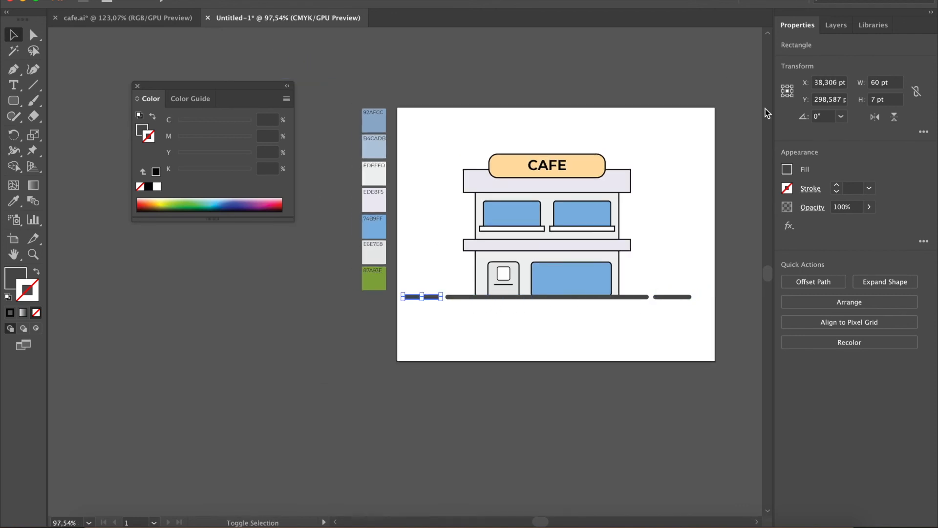
pyautogui.click(875, 84)
pyautogui.write('3')
pyautogui.press('Return')
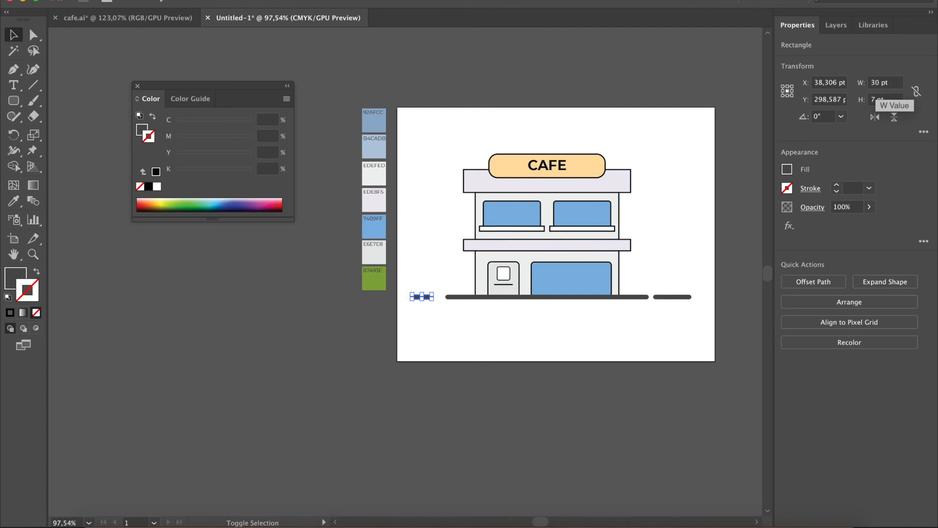
# - Move the left short ground strip closer to the long strip, leaving only a small gap
pyautogui.click(359, 318)
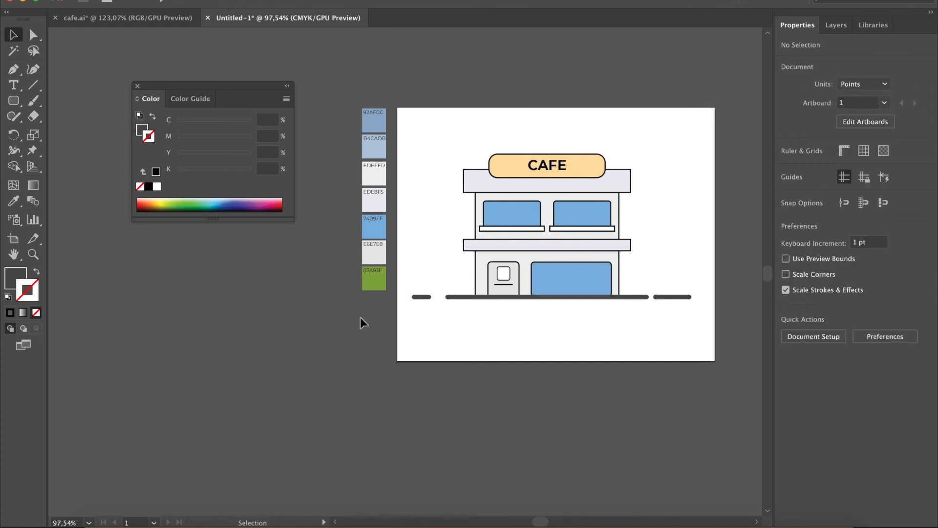
pyautogui.click(422, 296)
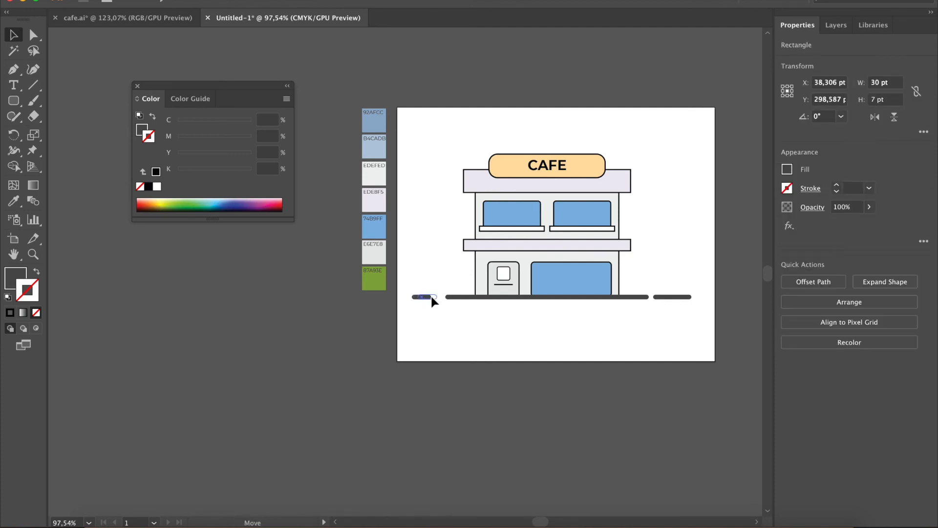
pyautogui.click(496, 318)
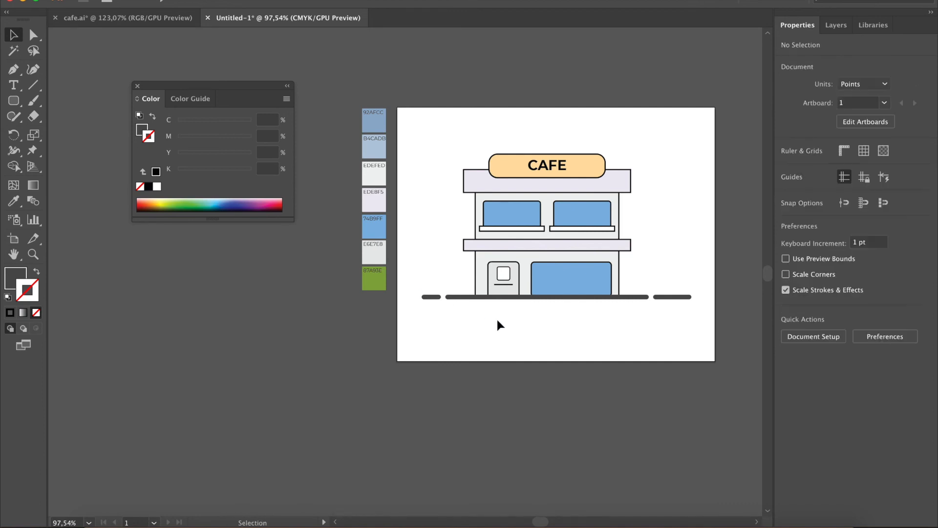
pyautogui.hscroll(3, 496, 318)
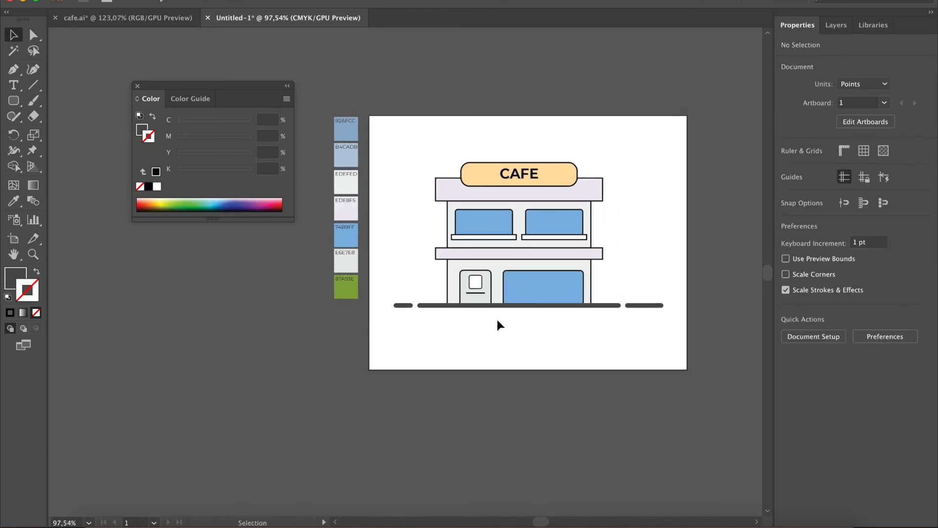
# - Shorten the right short ground strip and move it back close to the long strip's end
pyautogui.click(644, 306)
pyautogui.click(878, 82)
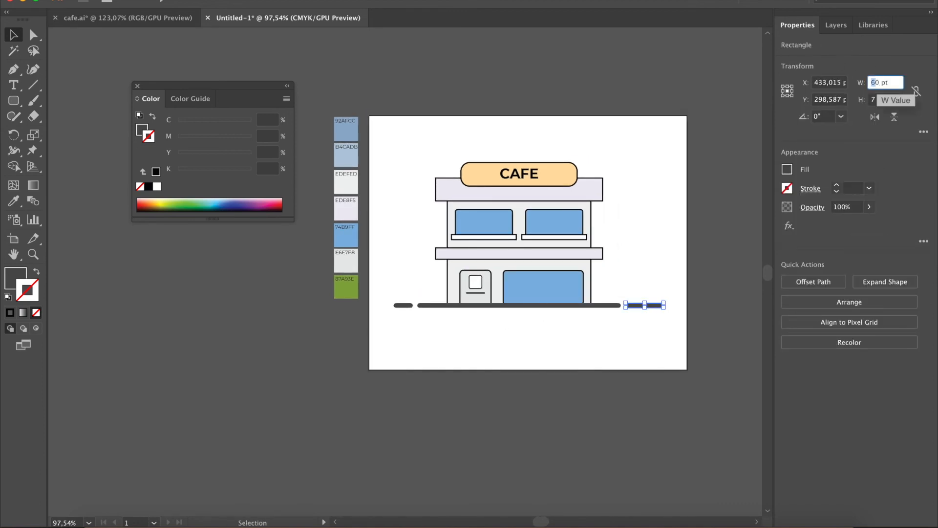
pyautogui.write('60')
pyautogui.press('Return')
pyautogui.click(611, 364)
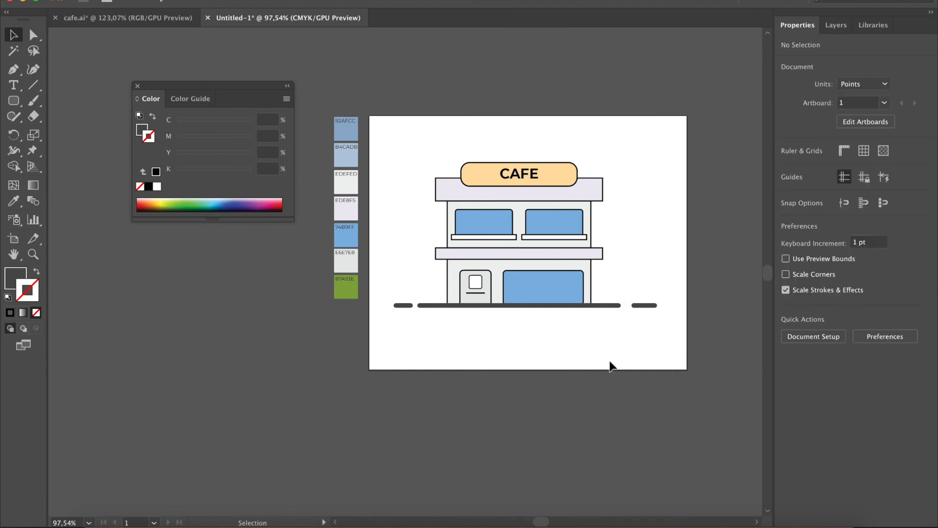
pyautogui.scroll(2, 612, 311)
pyautogui.moveTo(646, 305); pyautogui.dragTo(637, 305)
pyautogui.click(500, 332)
pyautogui.scroll(-5, 171, 138)
# - Draw a circle about 338 pt in diameter over the building and fill it with the B4CADB palette colour
pyautogui.click(13, 100)
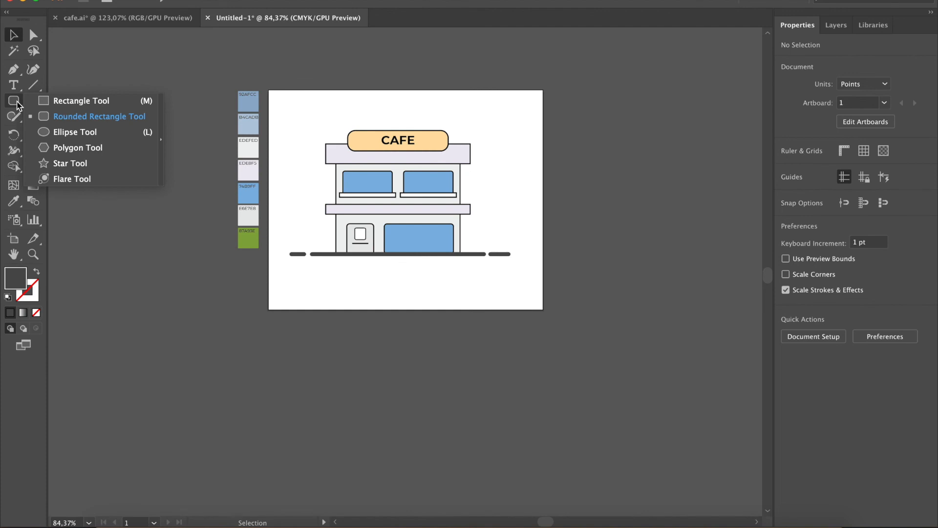
pyautogui.click(54, 131)
pyautogui.moveTo(316, 121); pyautogui.dragTo(502, 212)
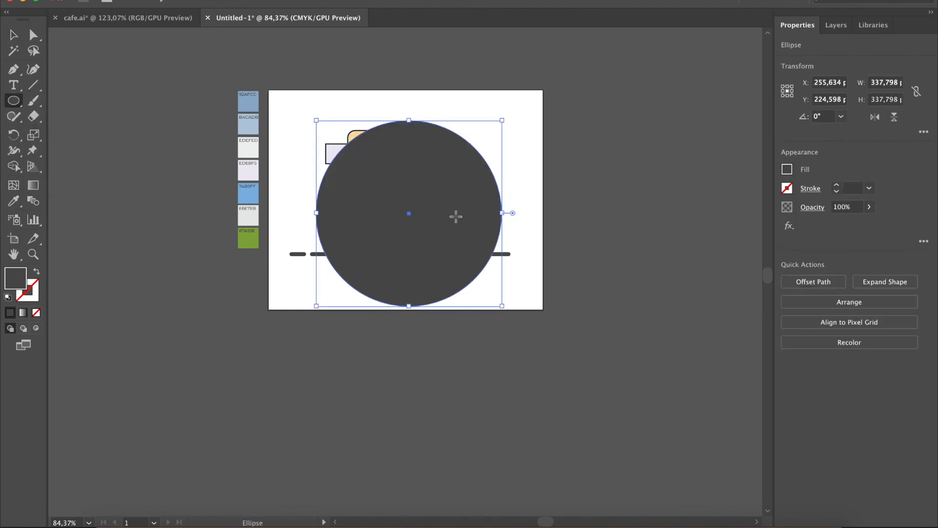
pyautogui.press('i')
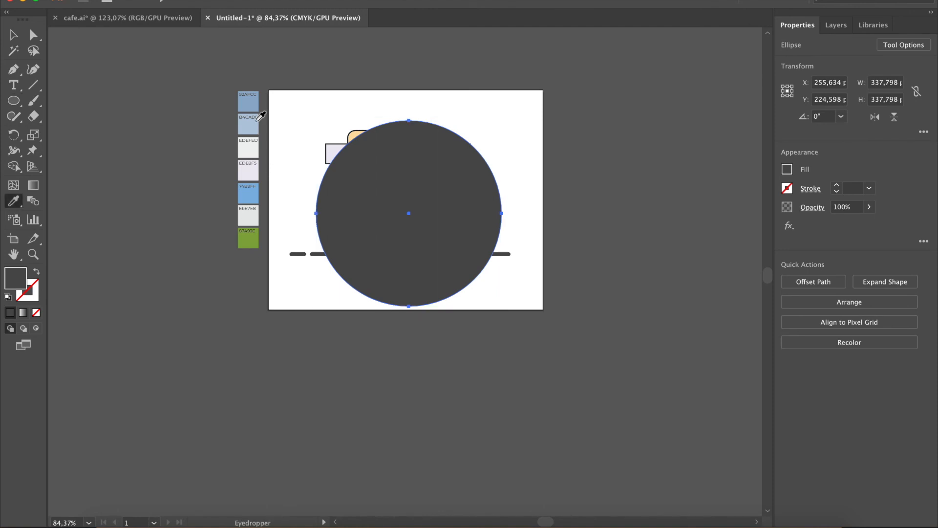
pyautogui.click(250, 122)
pyautogui.press('v')
# - Move the light blue circle upward and send it to the back, behind the building
pyautogui.moveTo(403, 188); pyautogui.dragTo(414, 166)
pyautogui.rightClick(415, 166)
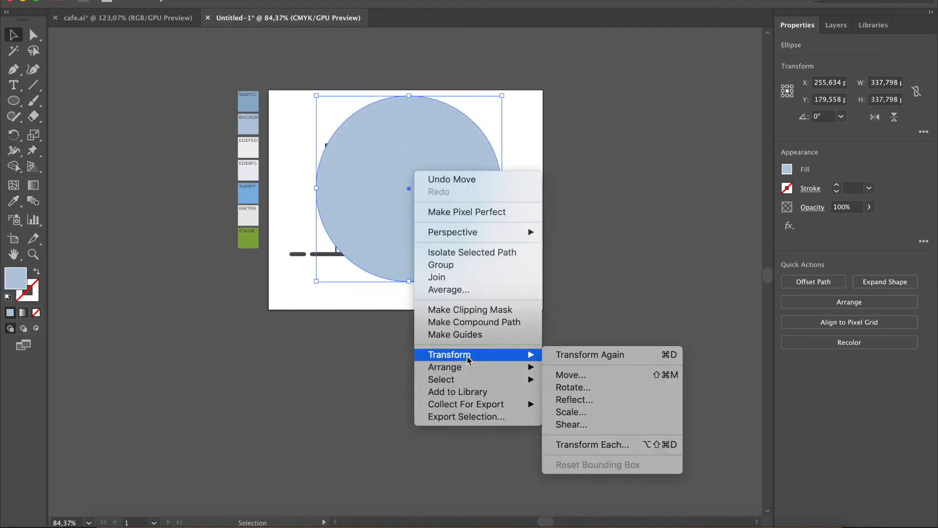
pyautogui.moveTo(474, 370)
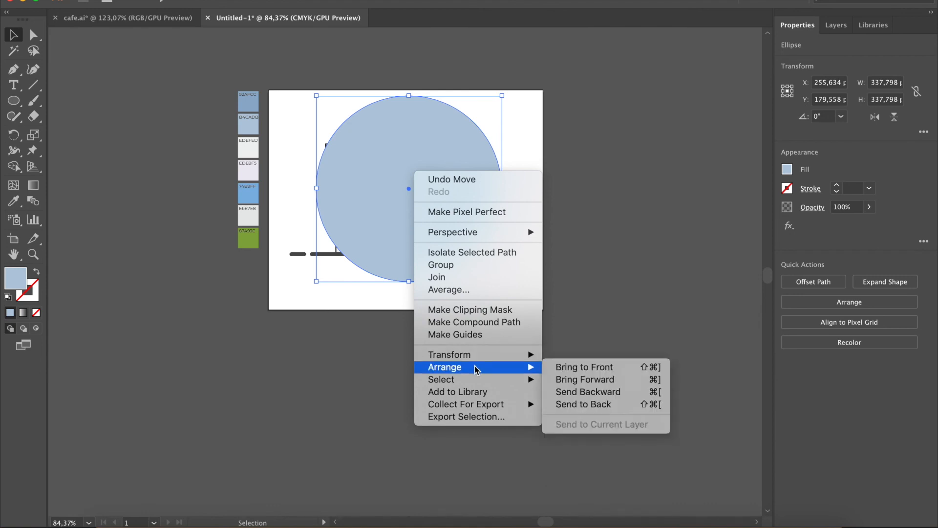
pyautogui.click(583, 403)
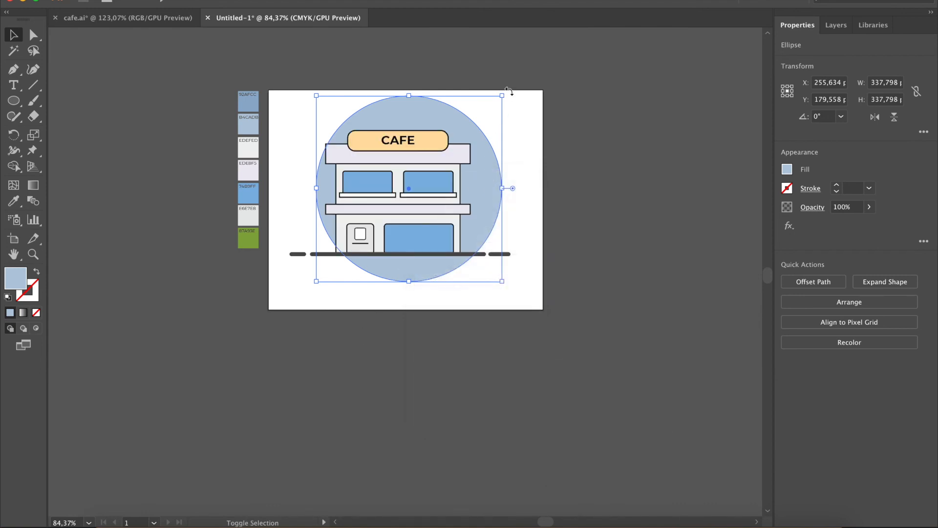
# - Reduce the background circle to about 318 pt and reposition it behind the building
pyautogui.moveTo(502, 95); pyautogui.dragTo(483, 113)
pyautogui.moveTo(420, 125)
pyautogui.mouseDown()
pyautogui.moveTo(420, 99)
pyautogui.moveTo(417, 109)
pyautogui.mouseUp()
pyautogui.moveTo(483, 268); pyautogui.dragTo(490, 276)
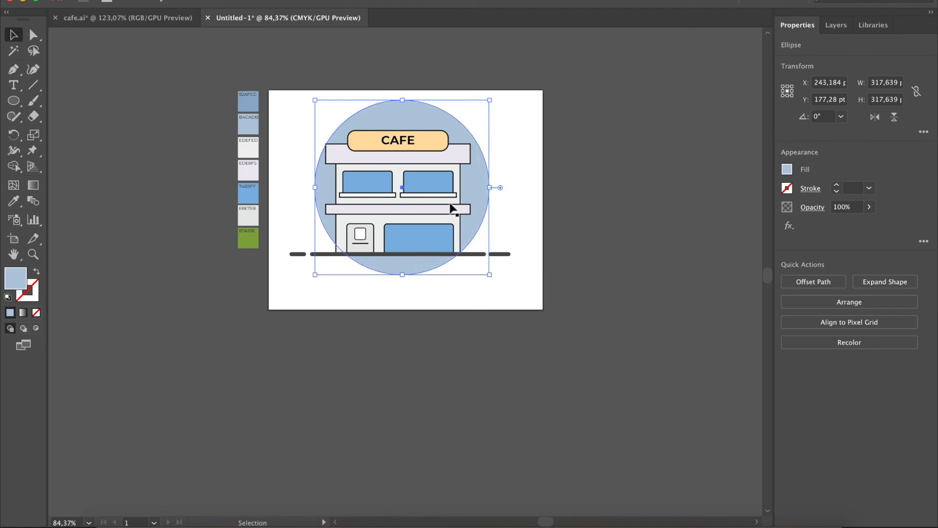
# - Move the circle below the building and draw a rectangle about 403 by 65 pt across the circle's lower part
pyautogui.moveTo(474, 183); pyautogui.dragTo(464, 324)
pyautogui.click(14, 101)
pyautogui.moveTo(28, 104); pyautogui.dragTo(58, 101)
pyautogui.moveTo(470, 419); pyautogui.dragTo(513, 419)
pyautogui.press('v')
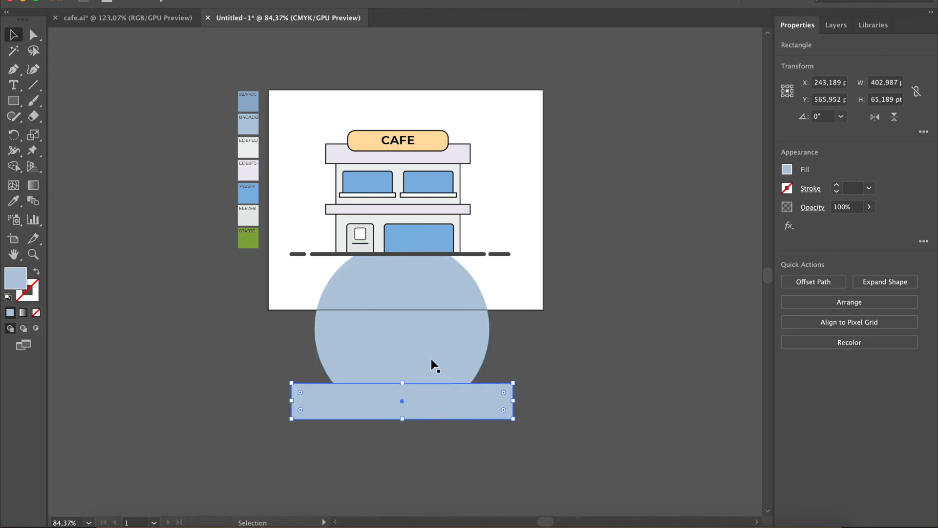
# - Subtract the rectangle from the circle with Minus Front to give the circle a flat base
pyautogui.keyDown('shift'); pyautogui.click(432, 346); pyautogui.keyUp('shift')
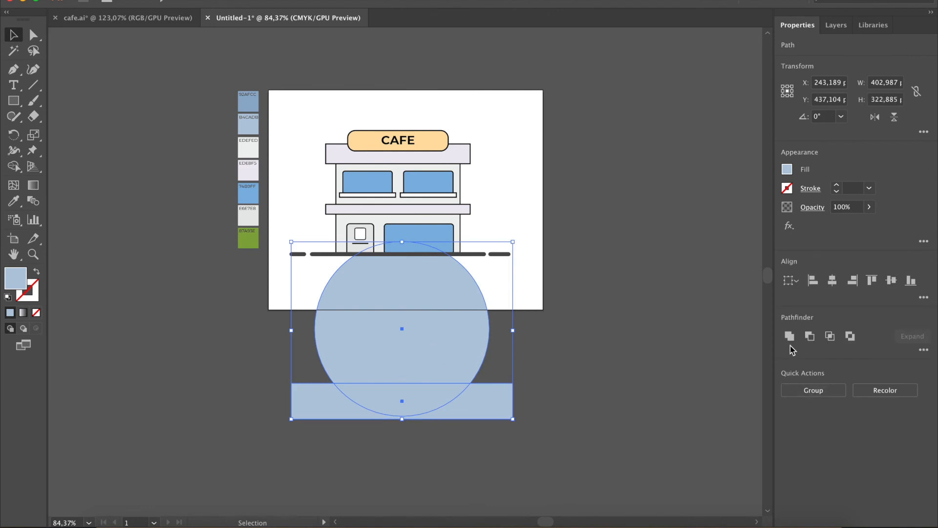
pyautogui.click(809, 336)
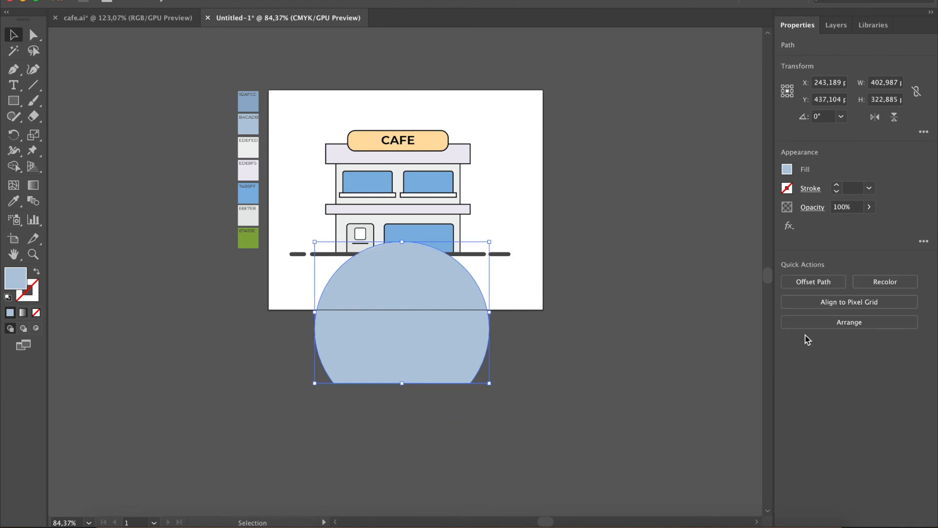
pyautogui.click(515, 361)
# - Move the cut circle up so its flat base rests on the ground line and send it behind the building
pyautogui.moveTo(409, 330); pyautogui.dragTo(413, 207)
pyautogui.rightClick(413, 207)
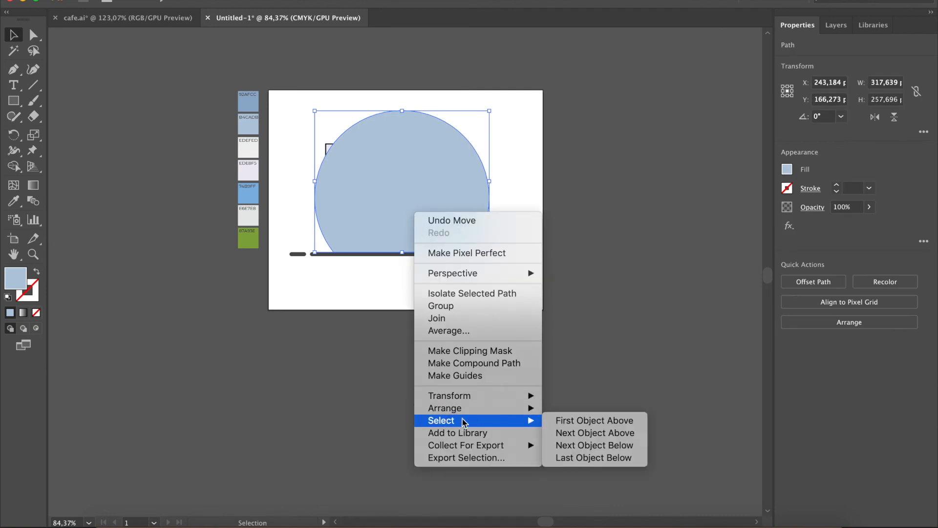
pyautogui.moveTo(489, 410)
pyautogui.click(583, 444)
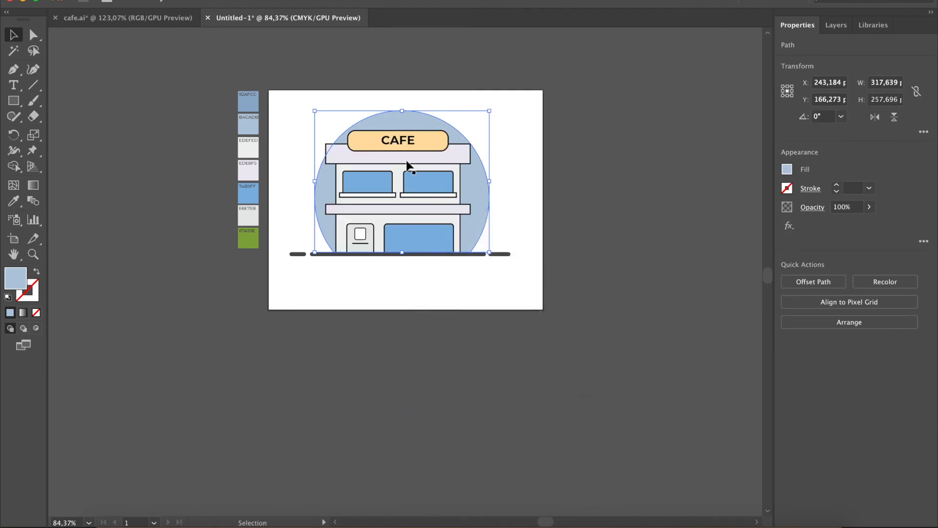
# - Align the building artwork and the background circle on their horizontal centres
pyautogui.moveTo(316, 88); pyautogui.dragTo(452, 256)
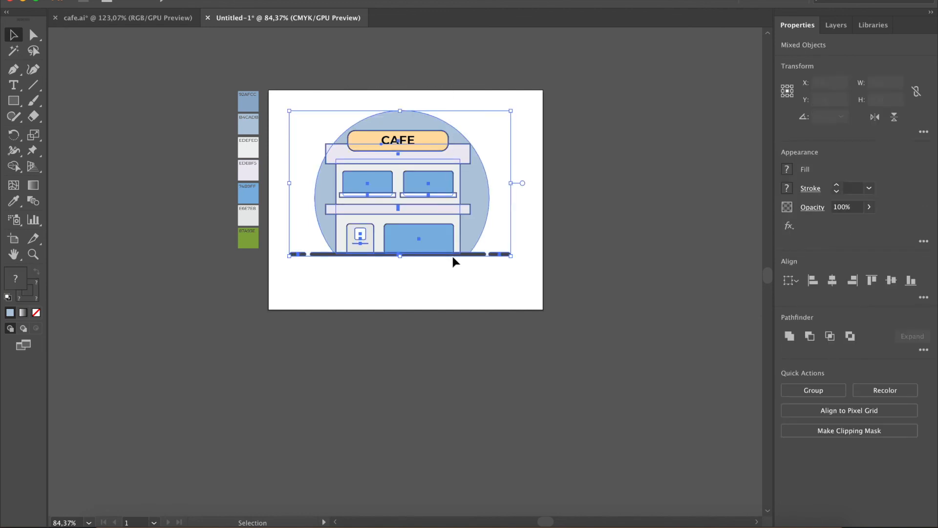
pyautogui.click(829, 281)
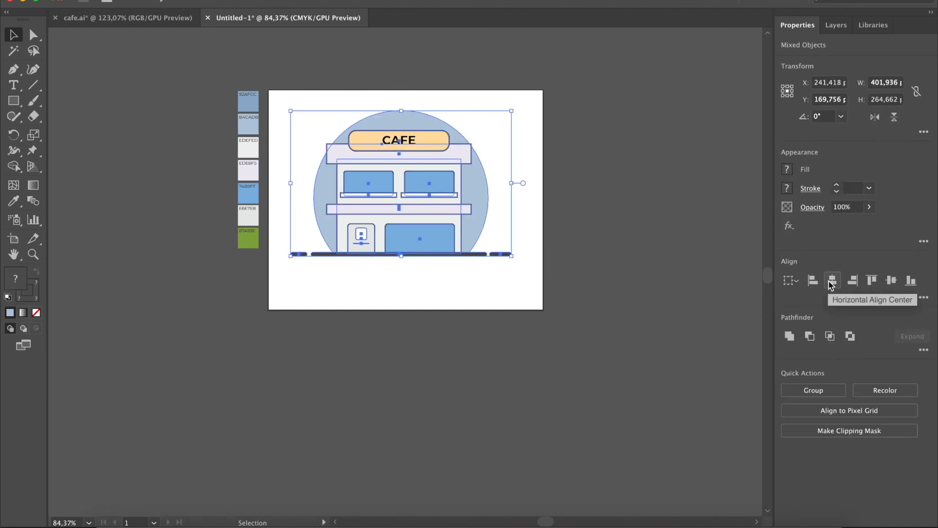
pyautogui.click(413, 347)
# - Enlarge the cut circle slightly and centre it horizontally with the building artwork again
pyautogui.click(379, 128)
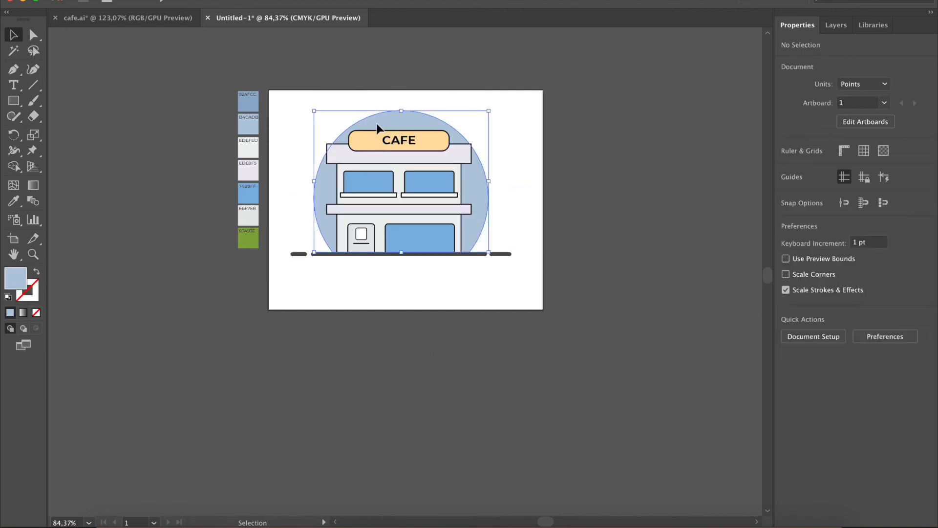
pyautogui.click(347, 76)
pyautogui.moveTo(347, 76); pyautogui.dragTo(481, 296)
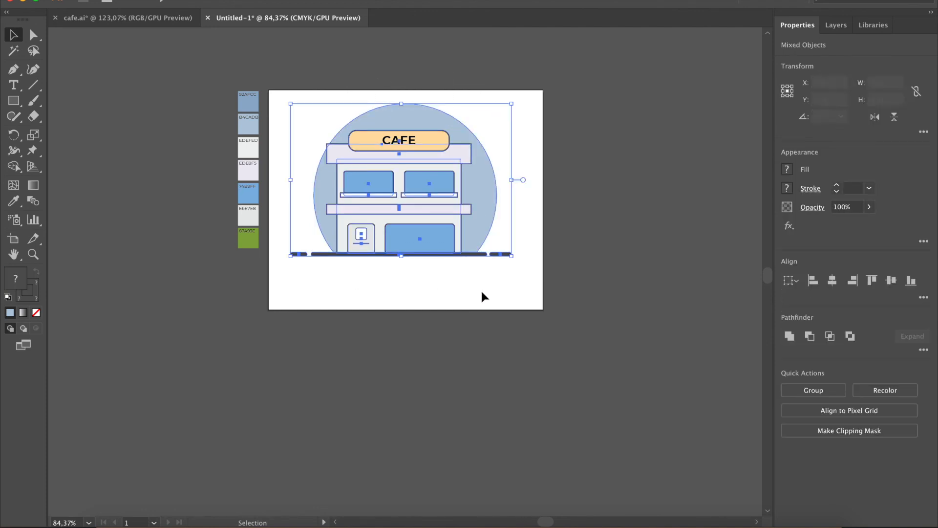
pyautogui.click(832, 280)
# - Nudge the whole illustration down toward the vertical middle of the artboard
pyautogui.press('Down')
pyautogui.press('Down')
pyautogui.press('Down')
pyautogui.press('Down')
pyautogui.press('Down')
pyautogui.press('Down')
pyautogui.press('Down')
pyautogui.press('Down')
pyautogui.press('Down')
pyautogui.press('Down')
pyautogui.press('Down')
pyautogui.press('Down')
pyautogui.press('Down')
pyautogui.press('Down')
pyautogui.press('Down')
pyautogui.press('Down')
pyautogui.press('Down')
pyautogui.press('Down')
pyautogui.press('Down')
pyautogui.press('Down')
pyautogui.press('Down')
pyautogui.press('Down')
pyautogui.press('Down')
pyautogui.press('Down')
pyautogui.press('Down')
pyautogui.press('Down')
pyautogui.press('Down')
pyautogui.press('Down')
pyautogui.press('Down')
pyautogui.press('Down')
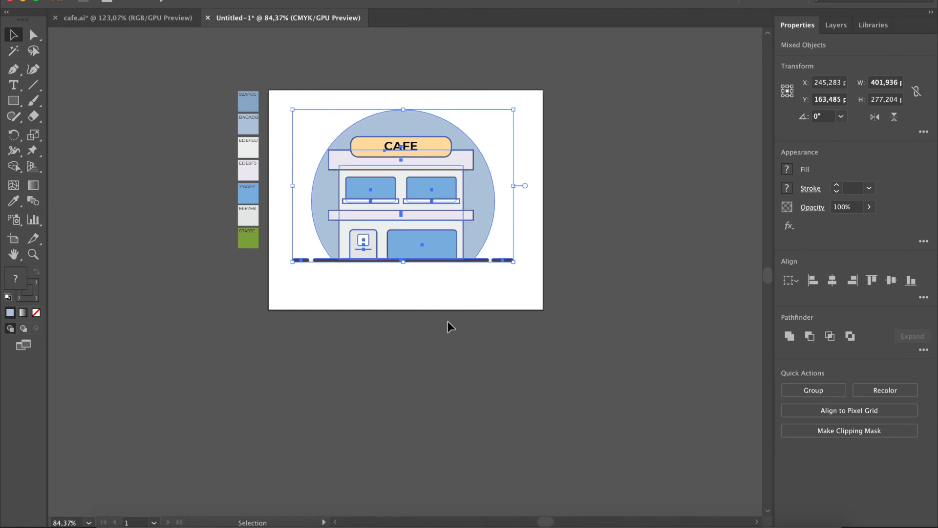
pyautogui.click(389, 321)
# - Draw a background rectangle over the artboard and set its size to 500 by 400 pt
pyautogui.press('m')
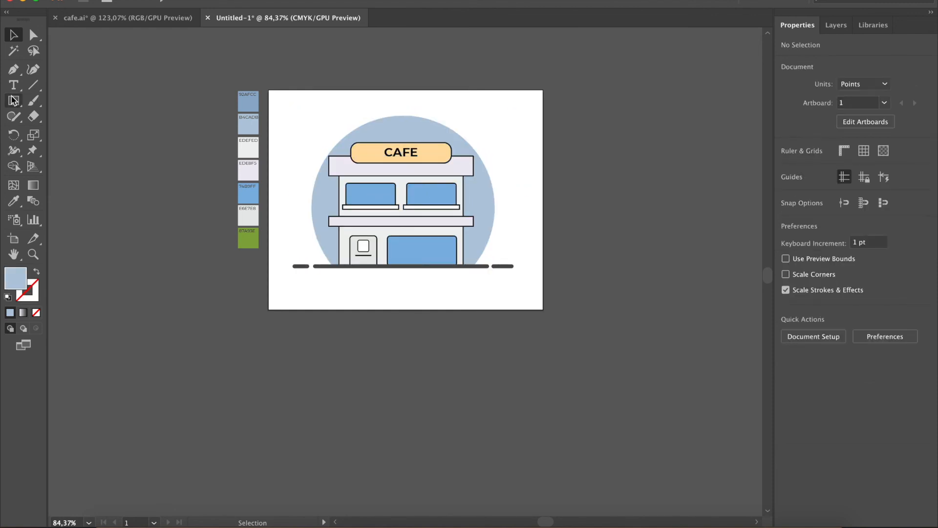
pyautogui.moveTo(288, 95)
pyautogui.mouseDown()
pyautogui.moveTo(425, 142)
pyautogui.moveTo(506, 271)
pyautogui.moveTo(554, 289)
pyautogui.mouseUp()
pyautogui.click(881, 85)
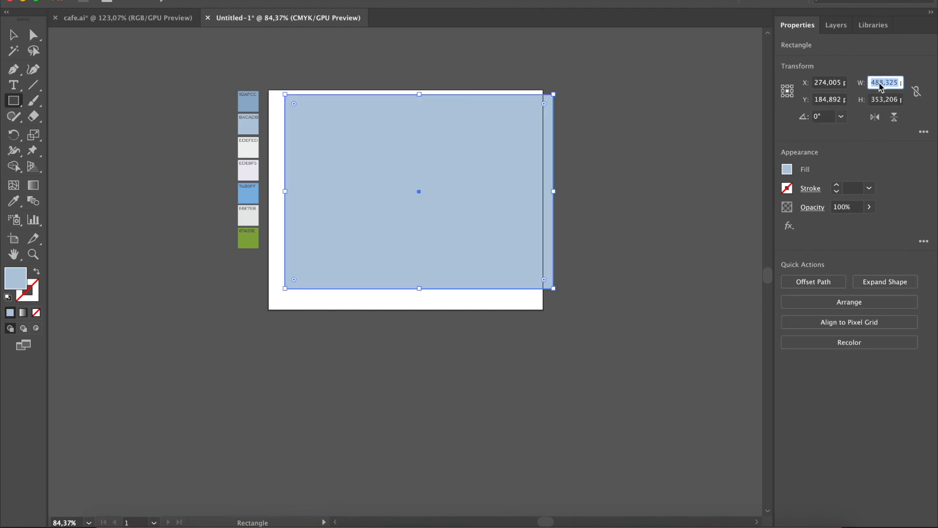
pyautogui.write('500')
pyautogui.press('Tab')
pyautogui.write('400')
pyautogui.press('Return')
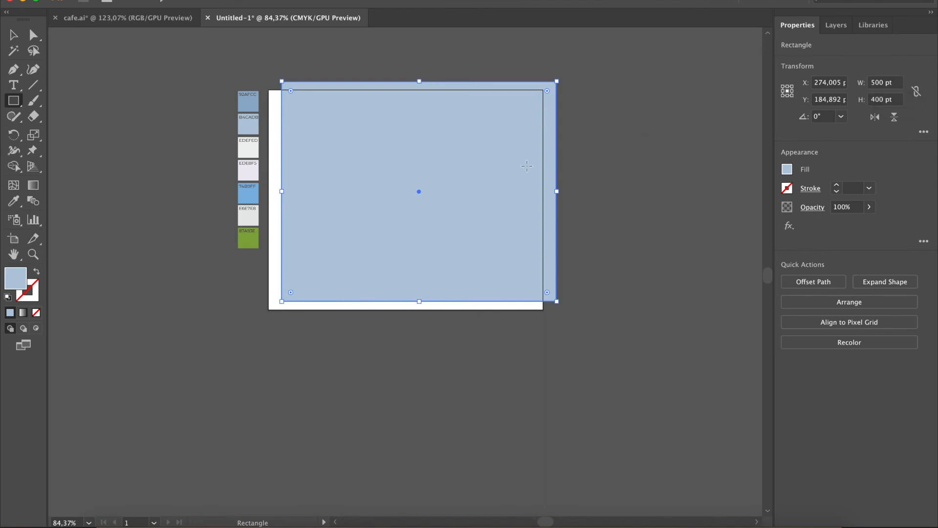
# - Fill the background rectangle with the 92AFCC palette colour
pyautogui.press('v')
pyautogui.press('i')
pyautogui.click(257, 108)
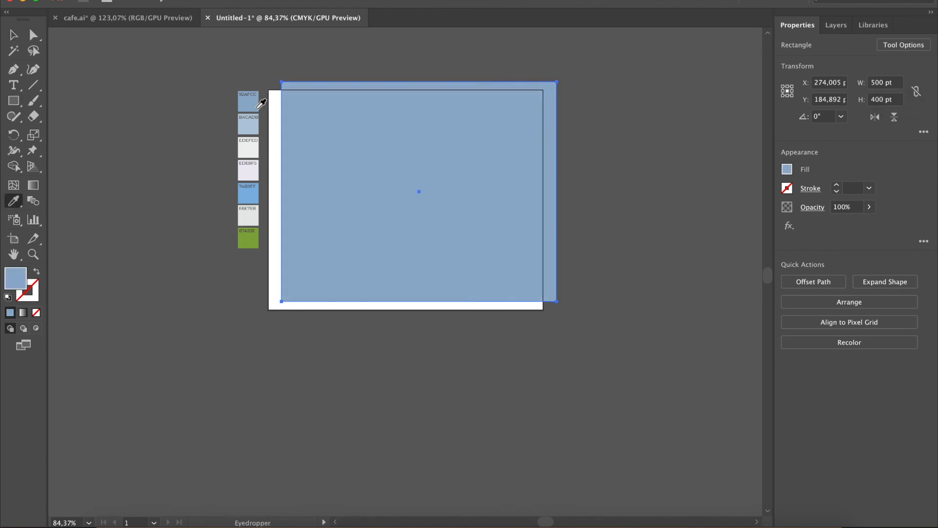
# - Nudge the background rectangle left and down until it covers the artboard exactly
pyautogui.press('v')
pyautogui.press('Left')
pyautogui.press('Left')
pyautogui.press('Left')
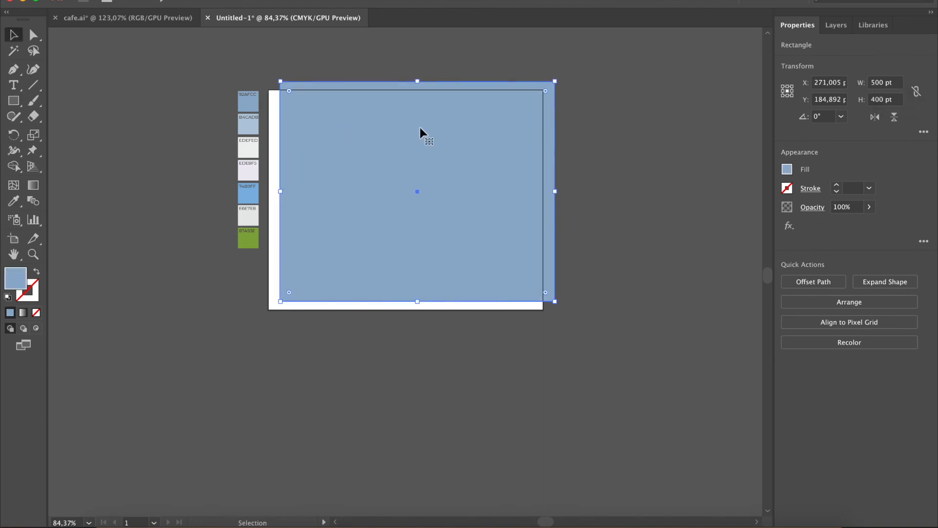
pyautogui.press('Left')
pyautogui.press('Left')
pyautogui.press('Left')
pyautogui.press('Left')
pyautogui.press('Left')
pyautogui.press('Left')
pyautogui.press('Left')
pyautogui.press('Left')
pyautogui.press('Left')
pyautogui.press('Left')
pyautogui.press('Left')
pyautogui.press('Left')
pyautogui.press('Left')
pyautogui.press('Left')
pyautogui.press('Left')
pyautogui.press('Left')
pyautogui.press('Left')
pyautogui.press('Left')
pyautogui.press('Left')
pyautogui.press('Left')
pyautogui.press('Down')
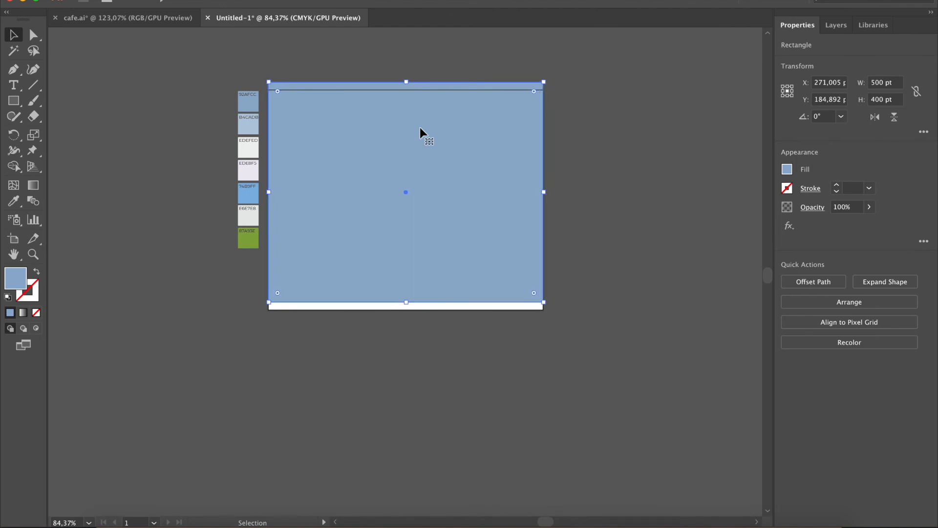
pyautogui.press('Down')
pyautogui.press('Down')
pyautogui.press('Down')
pyautogui.press('Down')
pyautogui.press('Down')
pyautogui.press('Down')
pyautogui.press('Down')
pyautogui.press('Down')
pyautogui.press('Down')
pyautogui.press('Down')
pyautogui.press('Down')
pyautogui.press('Down')
pyautogui.press('Down')
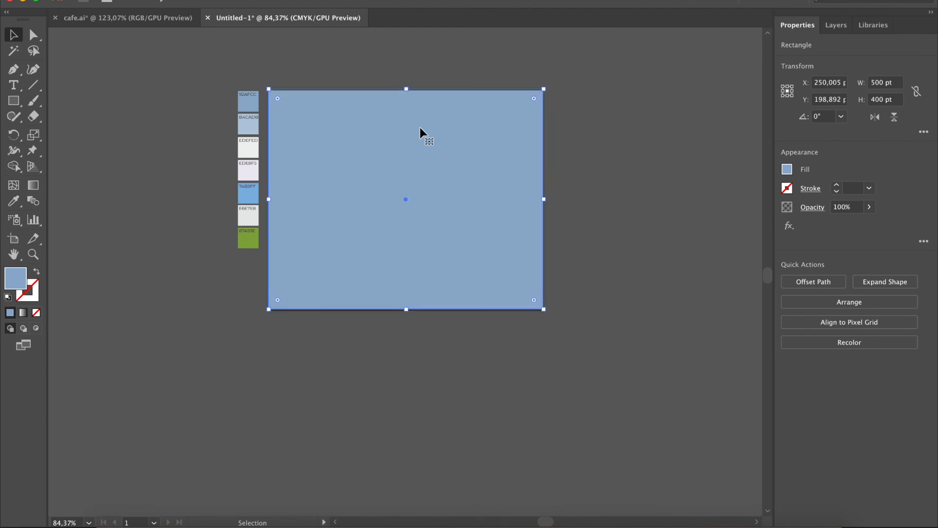
# - Send the background rectangle to the back, behind the circle and the café
pyautogui.rightClick(459, 134)
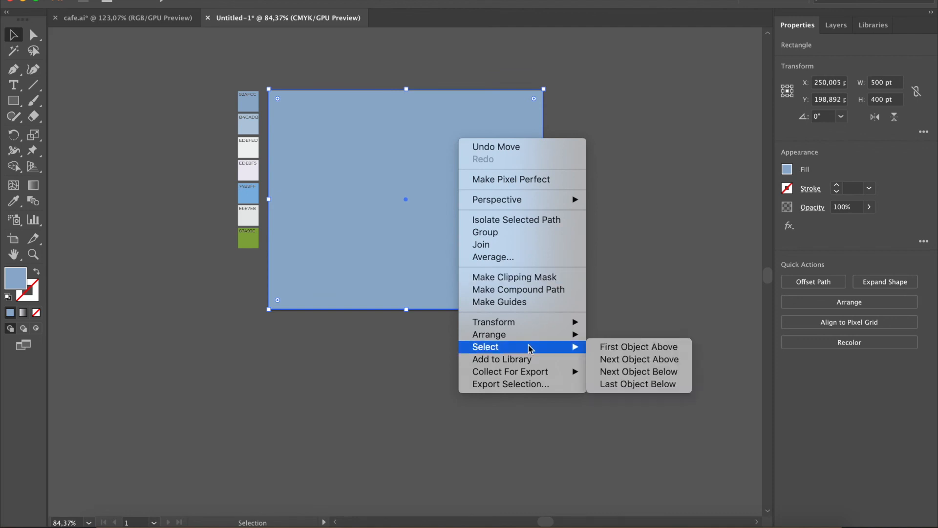
pyautogui.moveTo(535, 337)
pyautogui.click(628, 371)
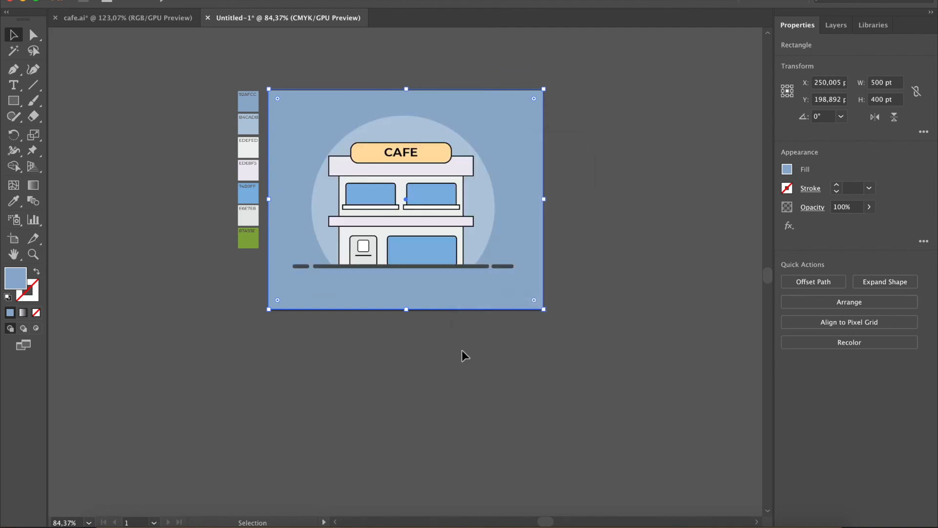
pyautogui.click(423, 345)
# - Review the finished café illustration and its background at a larger scale
pyautogui.click(455, 209)
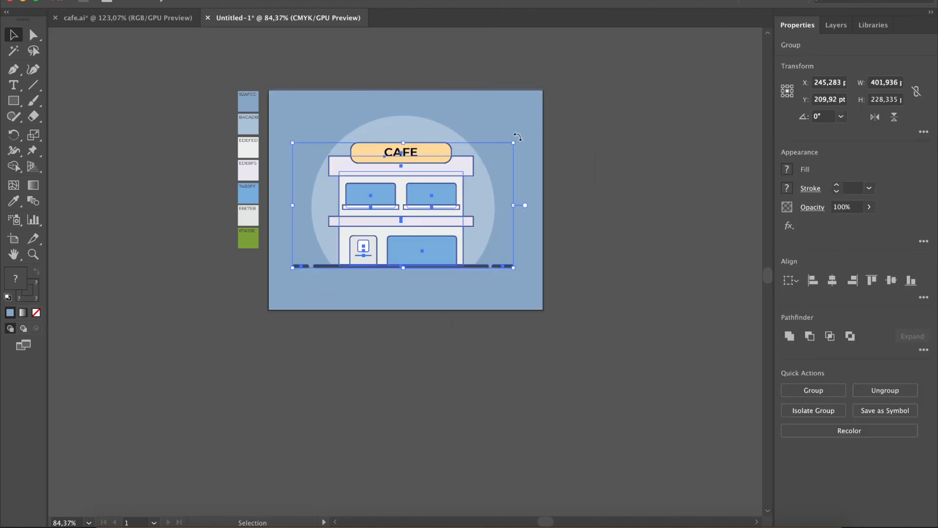
pyautogui.click(566, 124)
pyautogui.scroll(2, 566, 125)
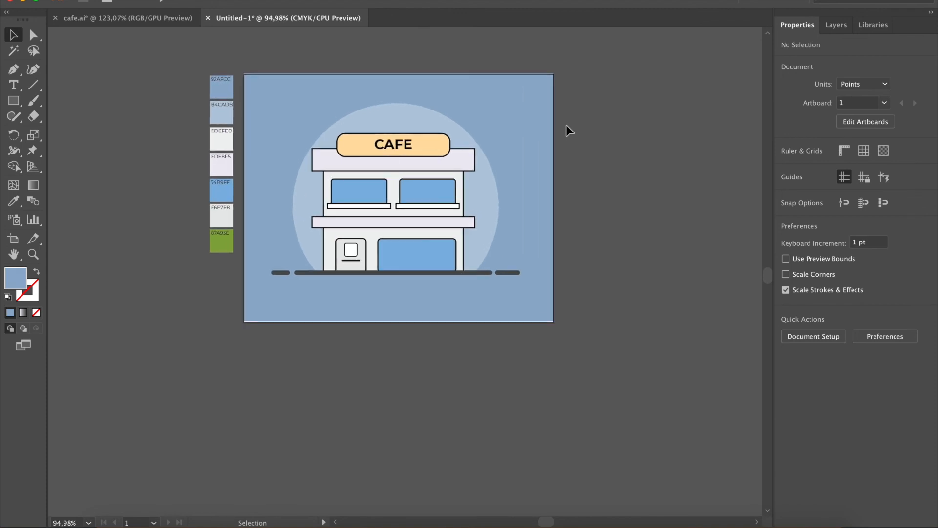
pyautogui.scroll(4, 566, 124)
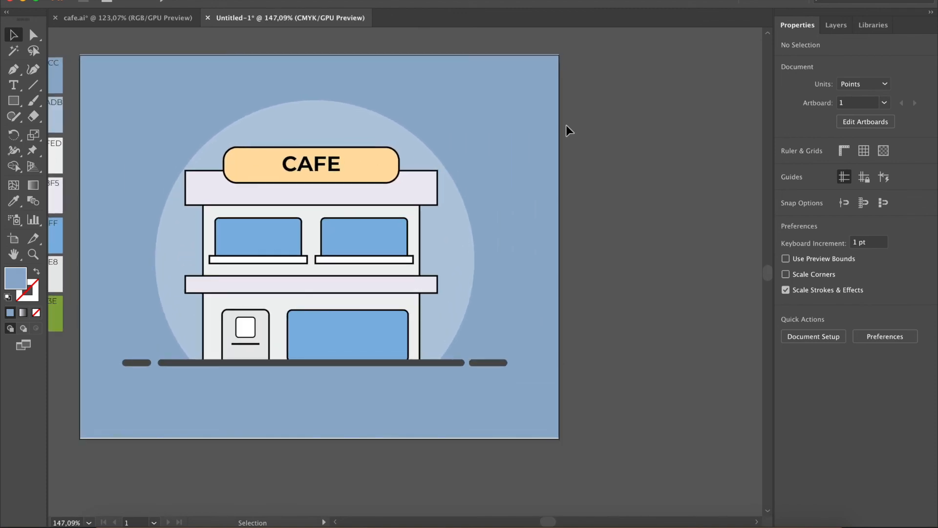
pyautogui.hscroll(-2, 566, 125)
pyautogui.click(574, 168)
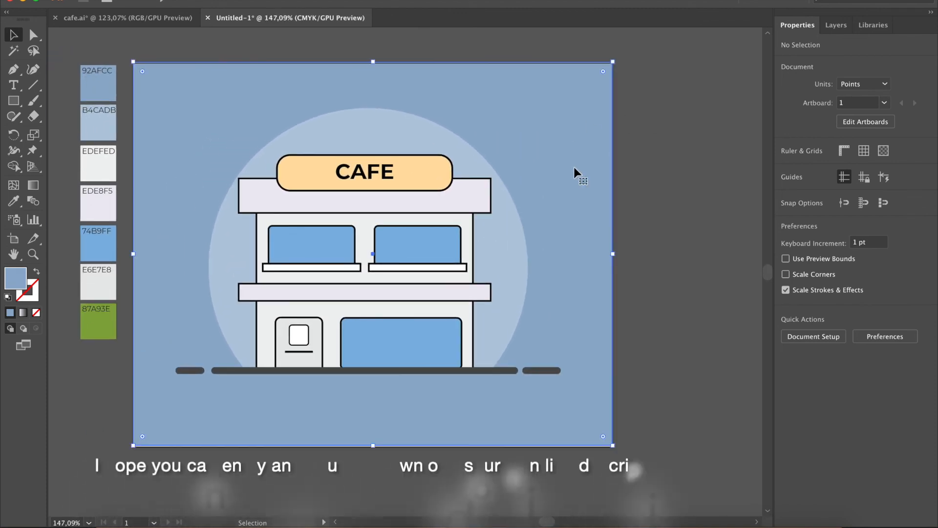
pyautogui.click(629, 192)
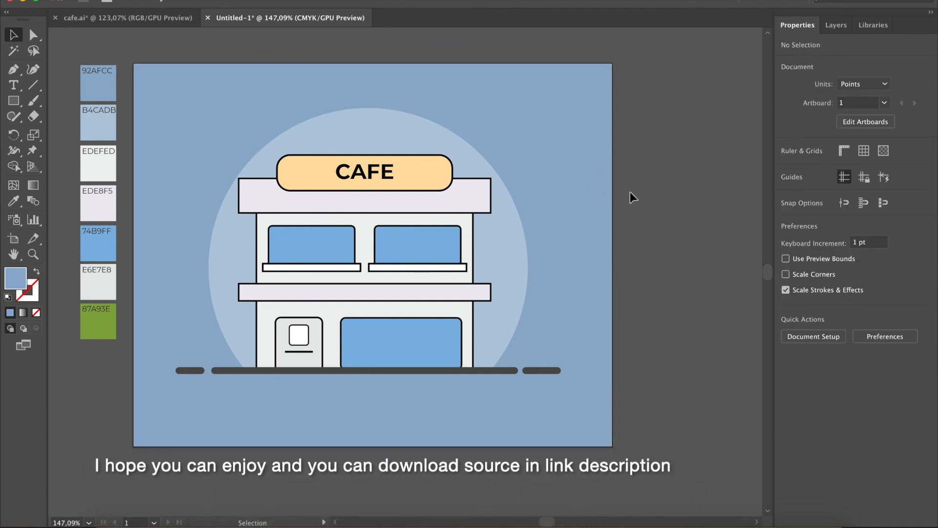